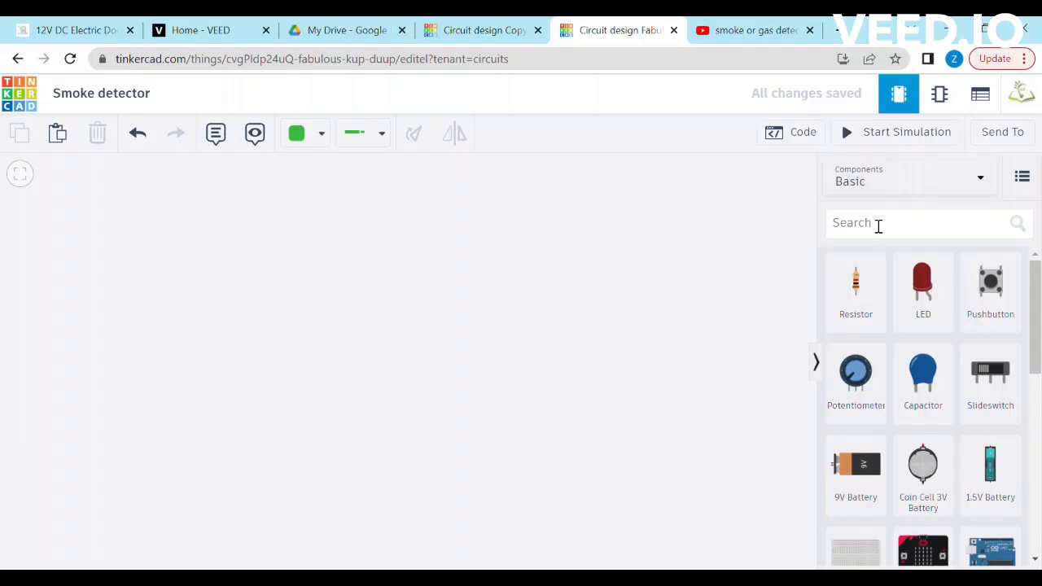
Step: Find the Arduino Uno R3 in the component library and place it in the empty workspace
{"action": "left_click", "coordinate": [875, 225]}
{"action": "type", "text": "ard"}
{"action": "key", "text": "Down"}
{"action": "key", "text": "Down"}
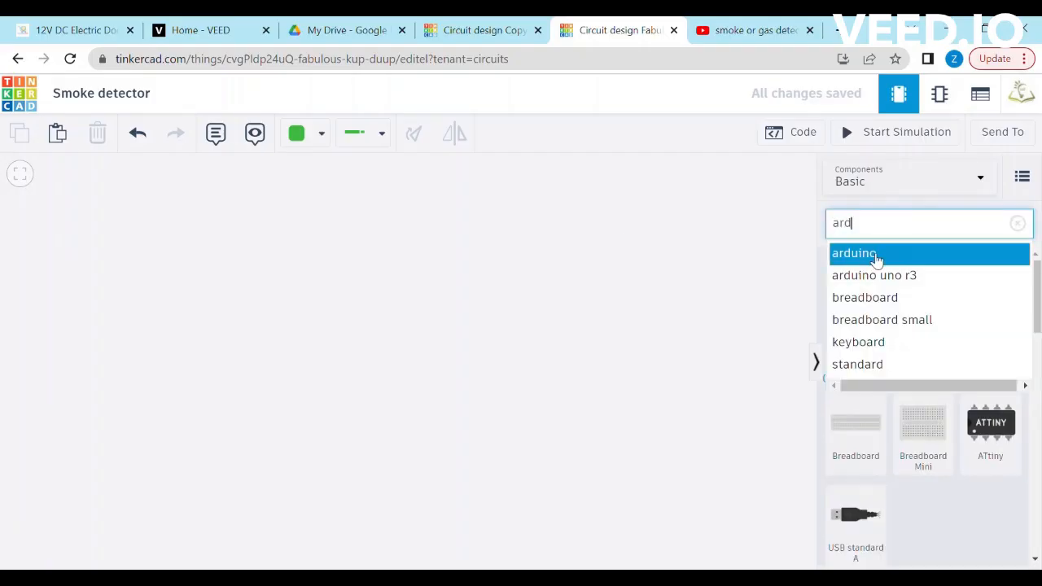
{"action": "key", "text": "Return"}
{"action": "left_click", "coordinate": [325, 300]}
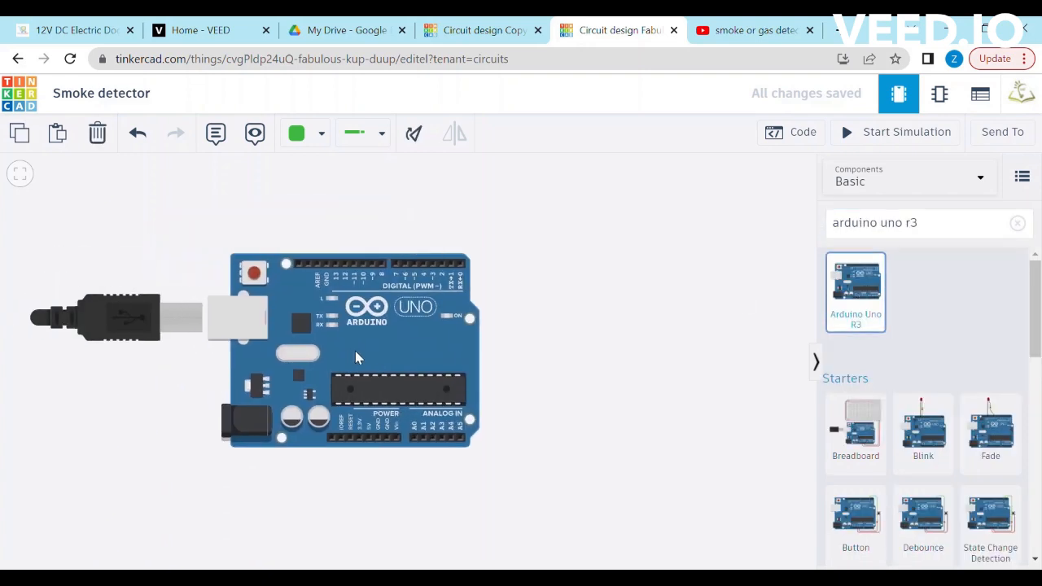
Step: Search the components for "bread" and place a Breadboard Small beside the Arduino
{"action": "left_click", "coordinate": [959, 231]}
{"action": "key", "text": "BackSpace"}
{"action": "key", "text": "BackSpace"}
{"action": "key", "text": "BackSpace"}
{"action": "key", "text": "BackSpace"}
{"action": "key", "text": "BackSpace"}
{"action": "key", "text": "BackSpace"}
{"action": "key", "text": "BackSpace"}
{"action": "key", "text": "BackSpace"}
{"action": "key", "text": "BackSpace"}
{"action": "key", "text": "BackSpace"}
{"action": "key", "text": "BackSpace"}
{"action": "key", "text": "BackSpace"}
{"action": "key", "text": "BackSpace"}
{"action": "key", "text": "BackSpace"}
{"action": "type", "text": "bread"}
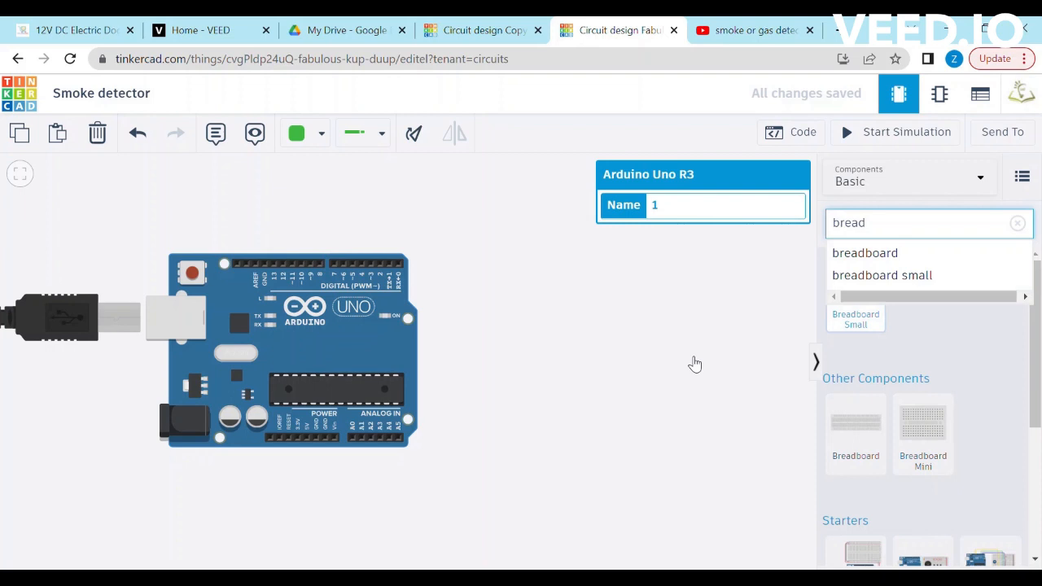
{"action": "key", "text": "Return"}
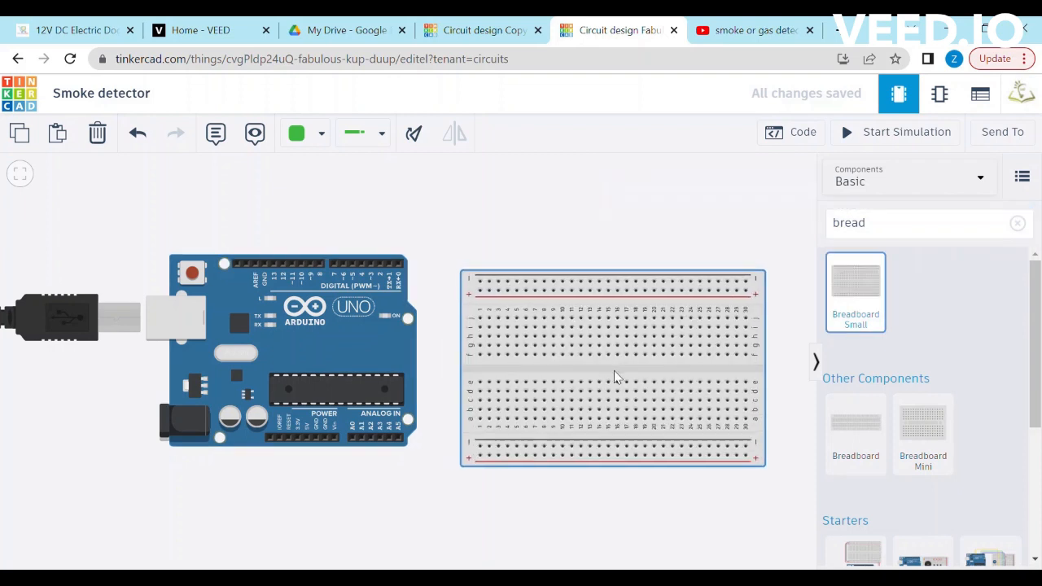
{"action": "left_click", "coordinate": [605, 358]}
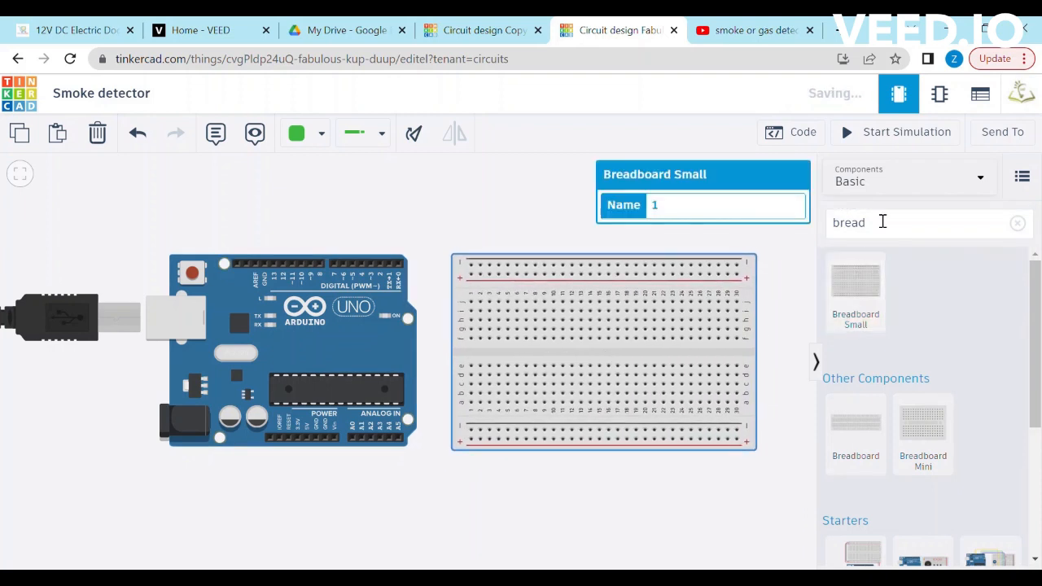
Step: Search the components for "lcd" and place an LCD 16 x 2 directly below the breadboard
{"action": "left_click", "coordinate": [882, 220]}
{"action": "key", "text": "BackSpace"}
{"action": "key", "text": "BackSpace"}
{"action": "key", "text": "BackSpace"}
{"action": "key", "text": "BackSpace"}
{"action": "key", "text": "BackSpace"}
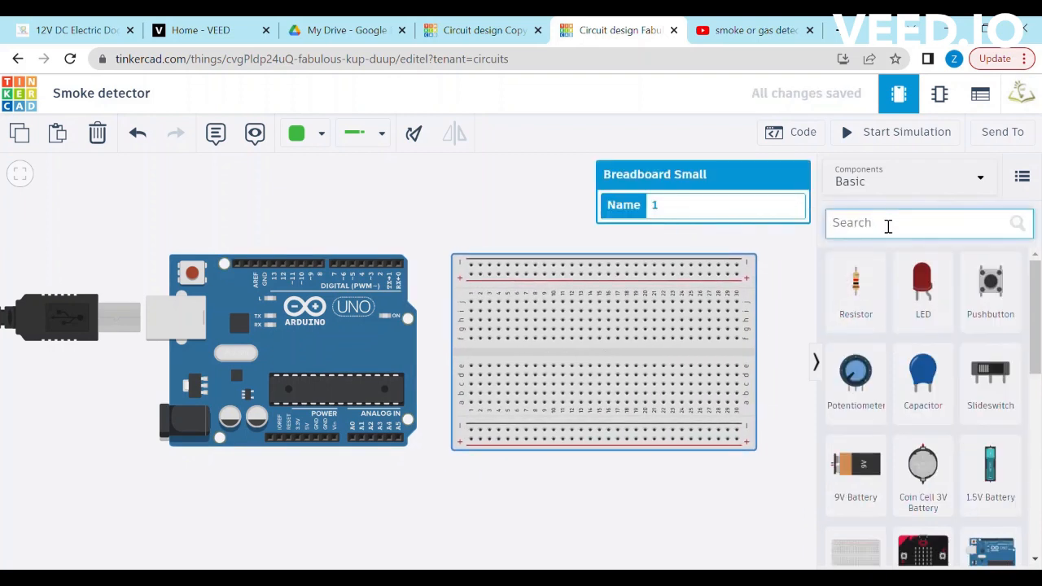
{"action": "type", "text": "lcd"}
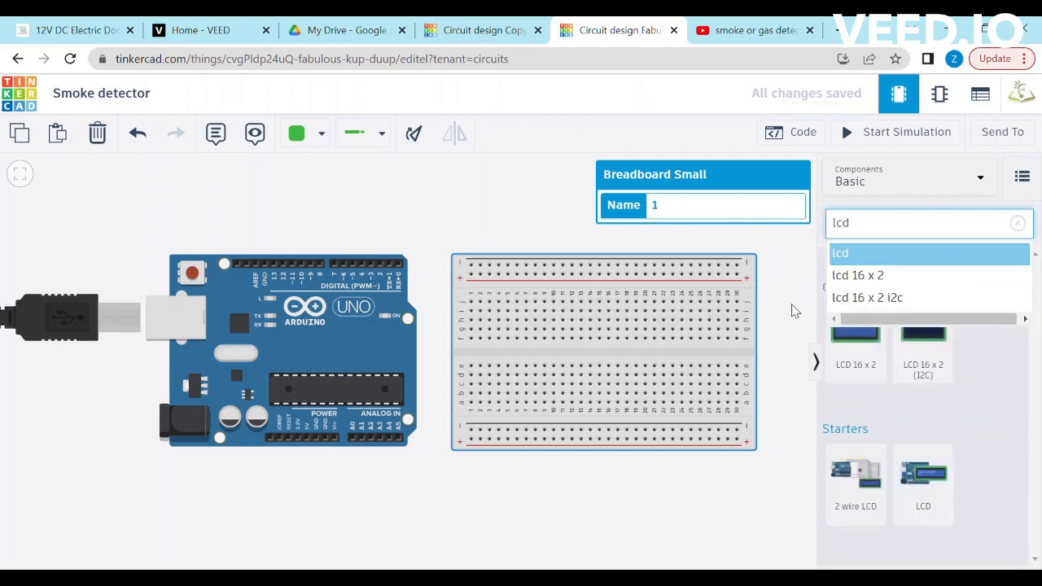
{"action": "left_click", "coordinate": [866, 352]}
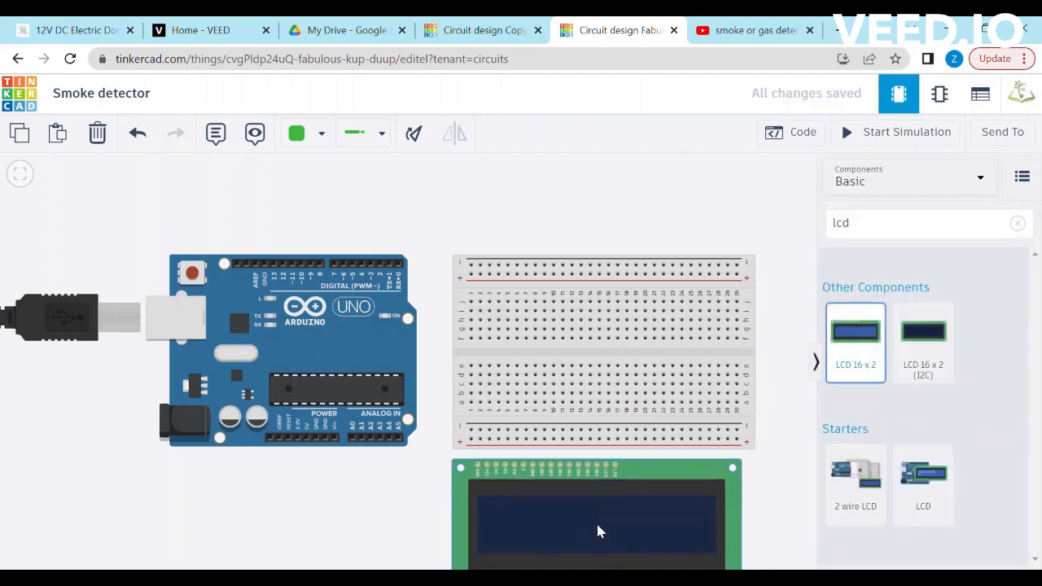
{"action": "left_click", "coordinate": [602, 530]}
{"action": "left_click", "coordinate": [20, 174]}
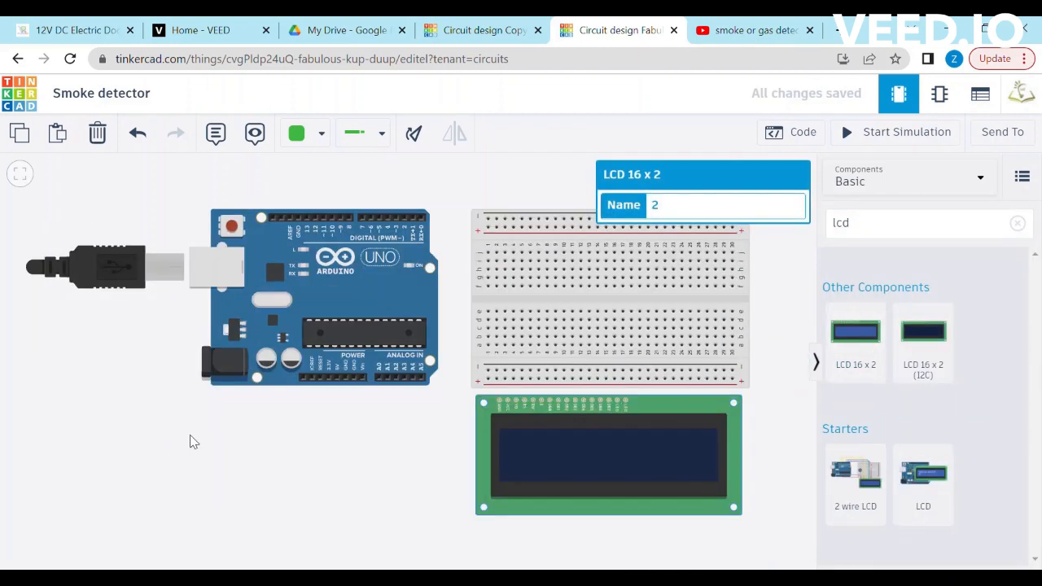
{"action": "left_click", "coordinate": [190, 456]}
Step: Reposition the Arduino so it sits beside the breadboard, with free space above both
{"action": "left_click_drag", "start_coordinate": [348, 303], "coordinate": [320, 326]}
{"action": "left_click", "coordinate": [21, 173]}
{"action": "left_click_drag", "start_coordinate": [285, 269], "coordinate": [266, 106]}
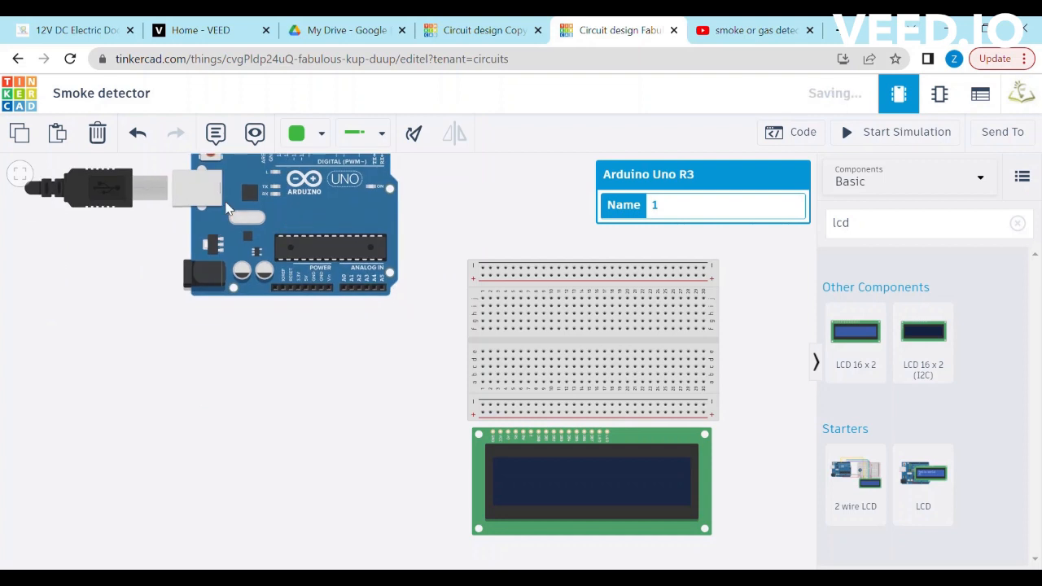
{"action": "left_click", "coordinate": [20, 174]}
{"action": "left_click_drag", "start_coordinate": [347, 254], "coordinate": [339, 343]}
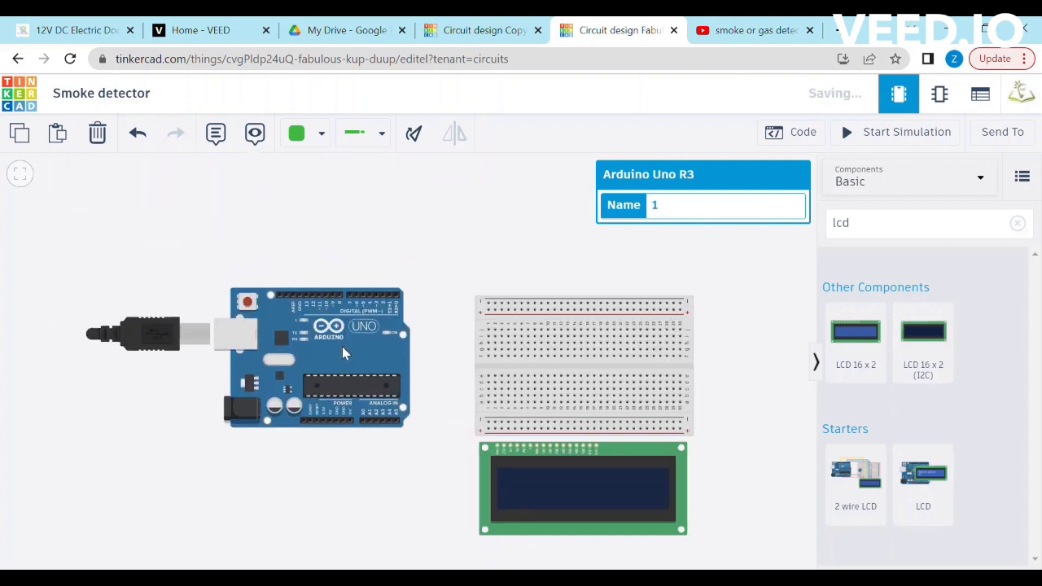
Step: Search the components for "gas" and place a Gas Sensor above the breadboard
{"action": "left_click", "coordinate": [909, 223]}
{"action": "key", "text": "BackSpace"}
{"action": "key", "text": "BackSpace"}
{"action": "key", "text": "BackSpace"}
{"action": "type", "text": "gas"}
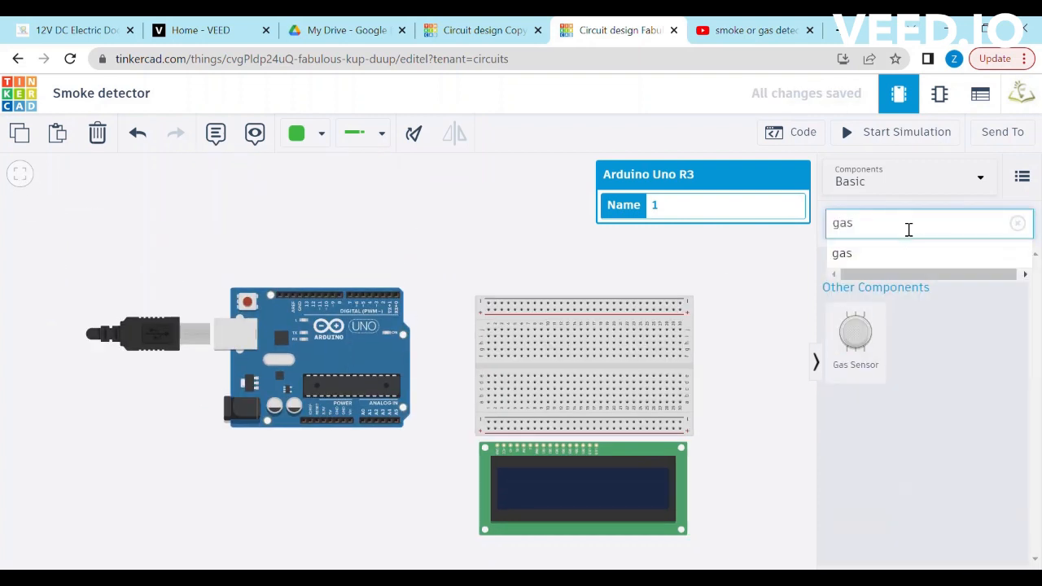
{"action": "left_click_drag", "start_coordinate": [856, 334], "coordinate": [499, 217]}
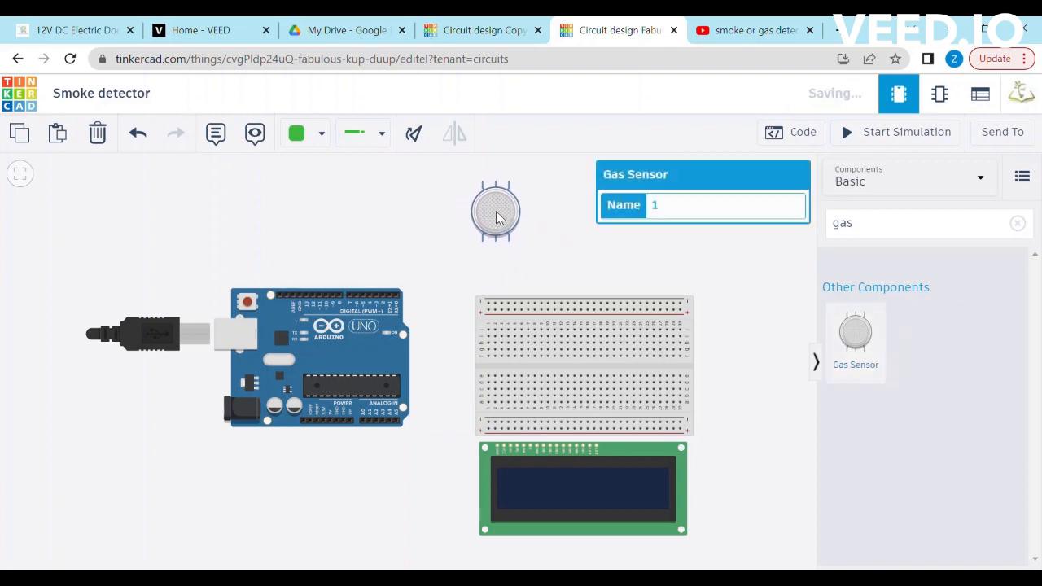
Step: Place a green LED and a red LED on the upper half of the breadboard, spaced apart
{"action": "left_click", "coordinate": [898, 233]}
{"action": "key", "text": "BackSpace"}
{"action": "key", "text": "BackSpace"}
{"action": "key", "text": "BackSpace"}
{"action": "left_click_drag", "start_coordinate": [923, 307], "coordinate": [533, 334]}
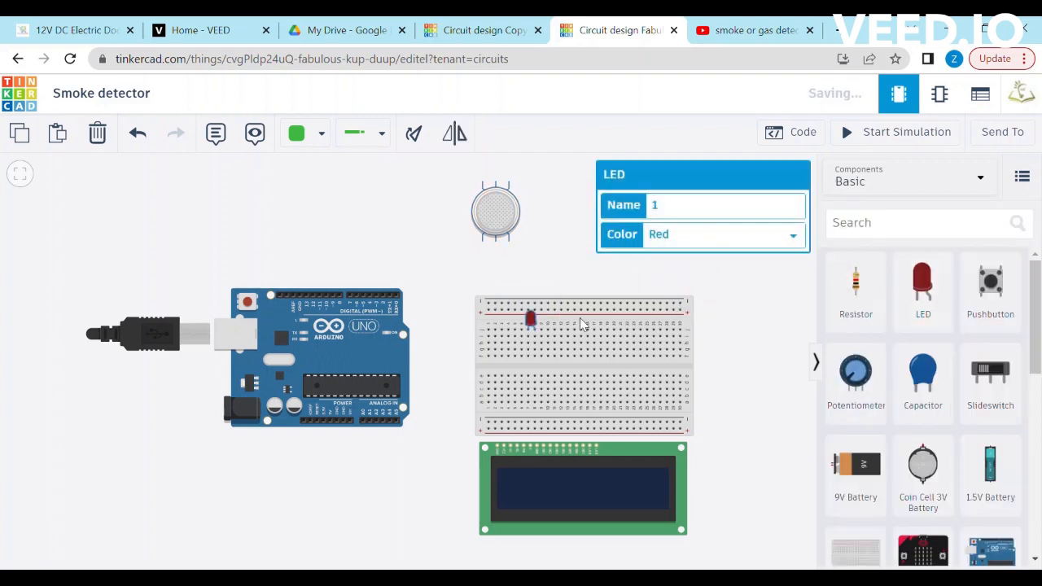
{"action": "key", "text": "g"}
{"action": "left_click_drag", "start_coordinate": [921, 291], "coordinate": [605, 334]}
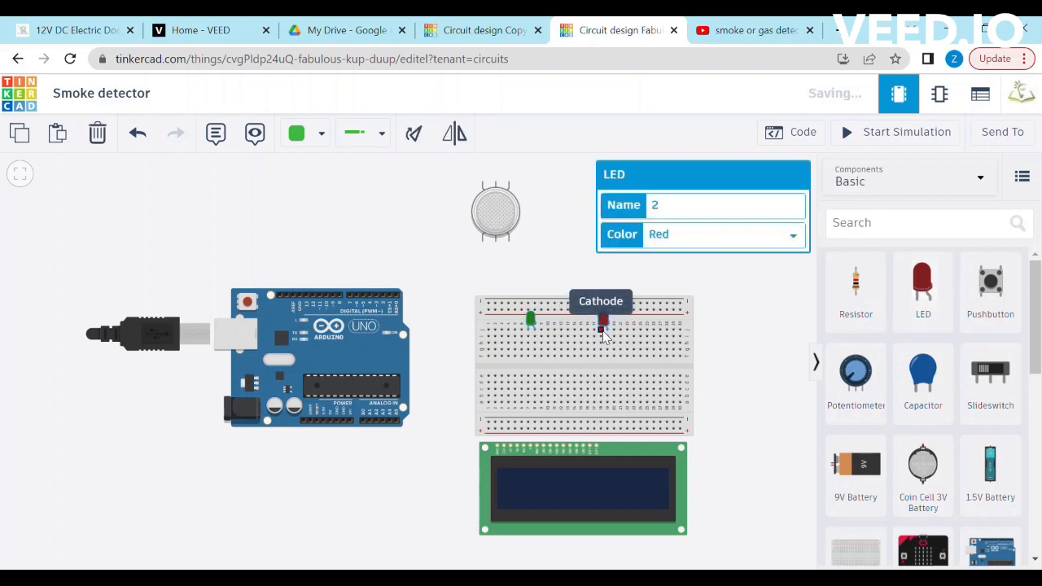
{"action": "left_click", "coordinate": [800, 312]}
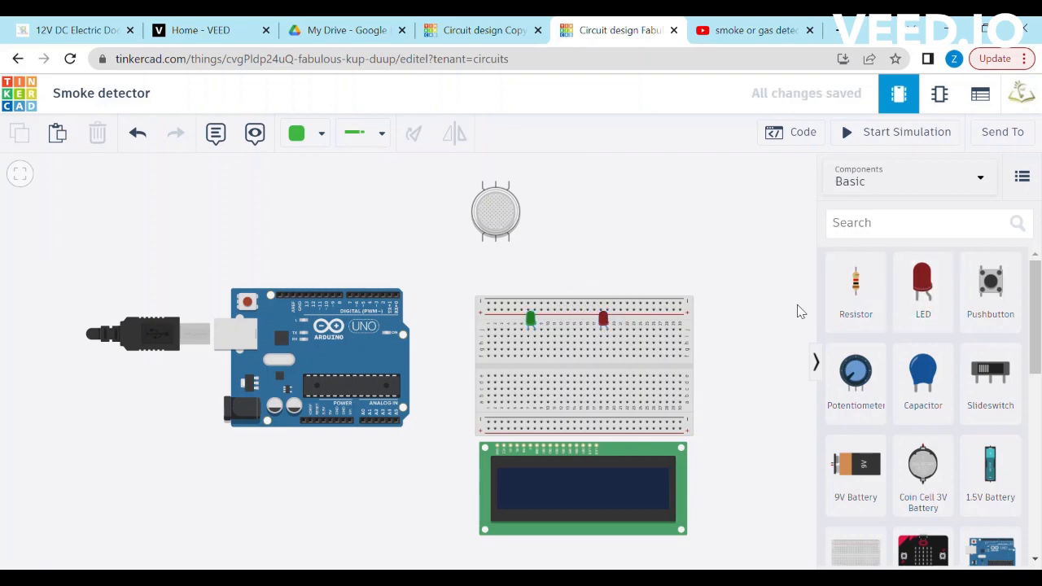
Step: Widen the gap between the breadboard and the LCD by moving the LCD down and the breadboard slightly up
{"action": "left_click_drag", "start_coordinate": [617, 455], "coordinate": [617, 477]}
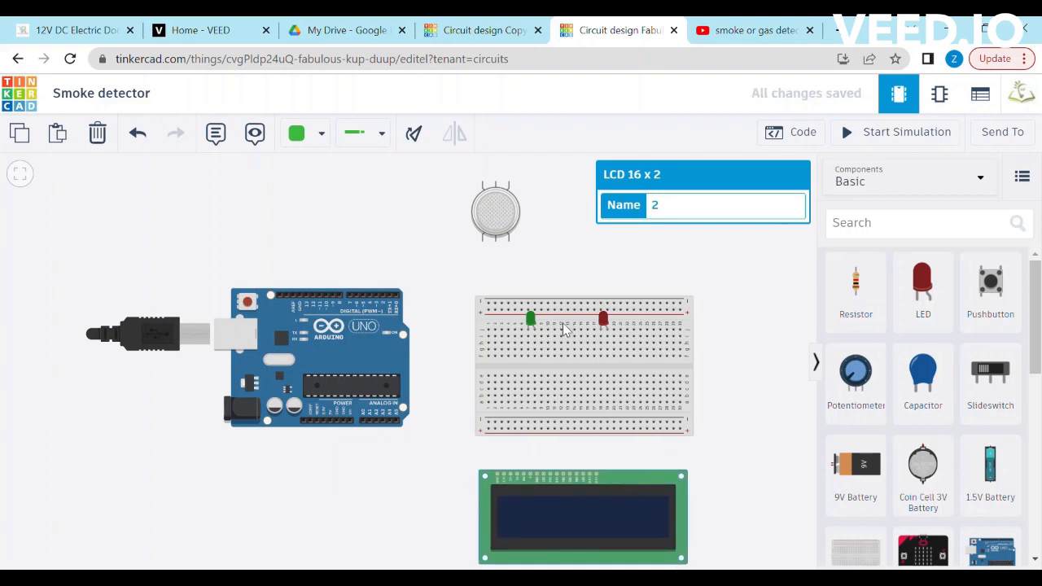
{"action": "left_click_drag", "start_coordinate": [570, 362], "coordinate": [570, 353]}
{"action": "left_click", "coordinate": [741, 450]}
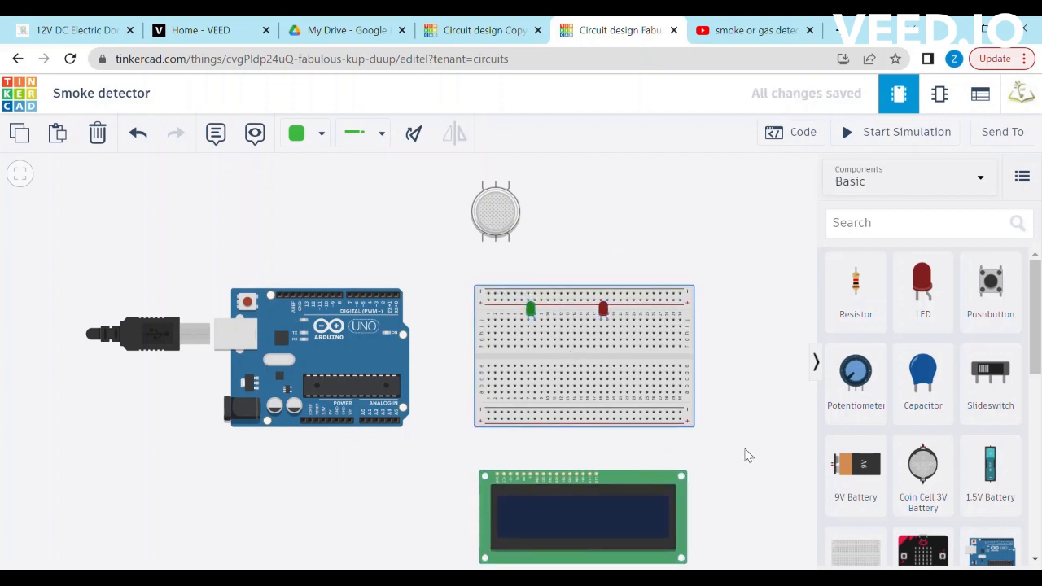
Step: Search the components for "buzz" and place a Piezo above the breadboard, to the right of the gas sensor
{"action": "left_click", "coordinate": [900, 231]}
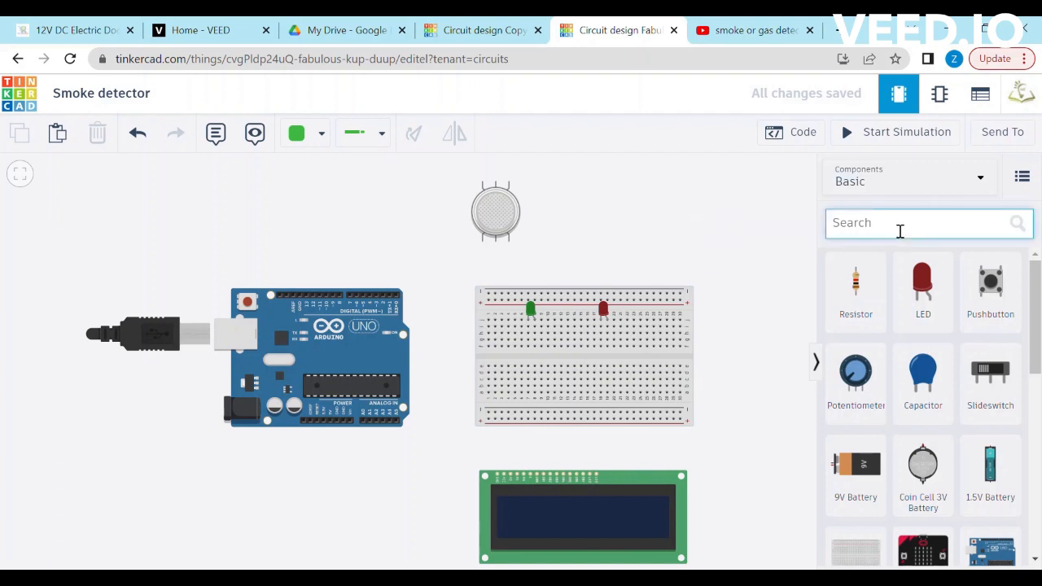
{"action": "type", "text": "buzz"}
{"action": "left_click_drag", "start_coordinate": [856, 285], "coordinate": [642, 240]}
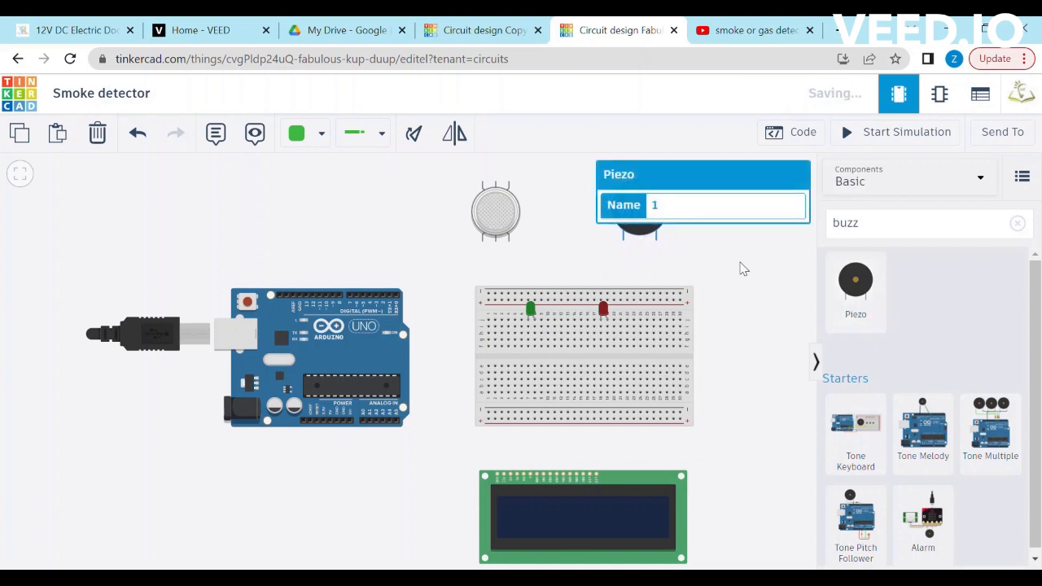
{"action": "left_click", "coordinate": [778, 313]}
Step: Place a horizontal resistor on the breadboard below the red LED and another below the green LED
{"action": "left_click", "coordinate": [902, 230]}
{"action": "key", "text": "BackSpace"}
{"action": "key", "text": "BackSpace"}
{"action": "key", "text": "BackSpace"}
{"action": "key", "text": "BackSpace"}
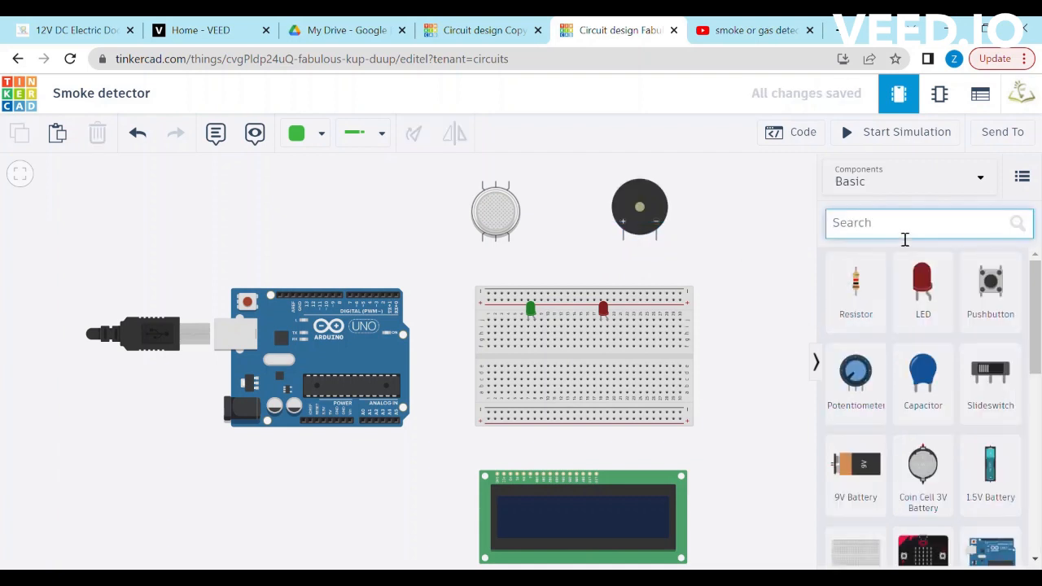
{"action": "left_click_drag", "start_coordinate": [872, 313], "coordinate": [598, 344]}
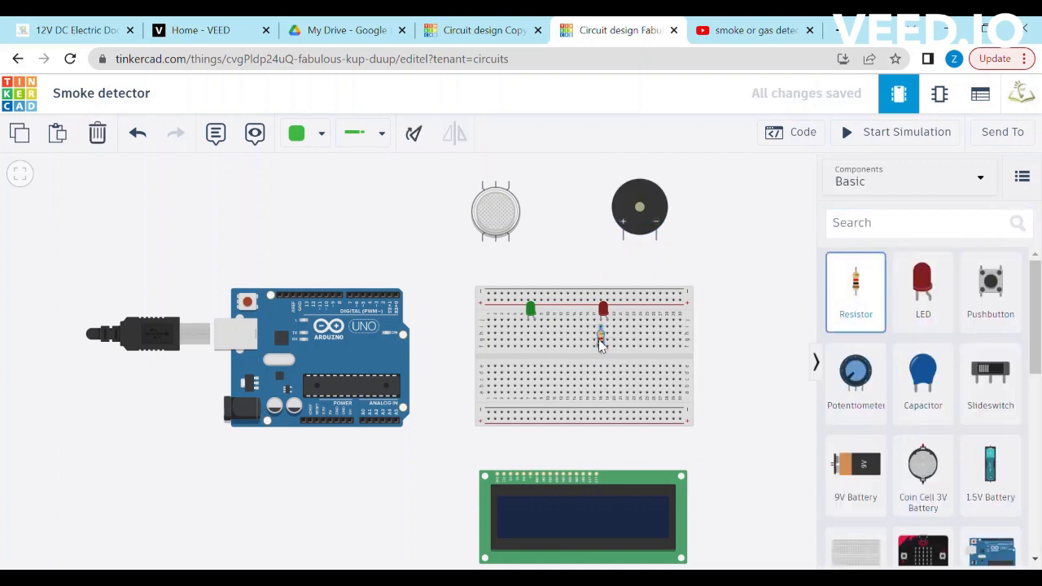
{"action": "left_click", "coordinate": [416, 138]}
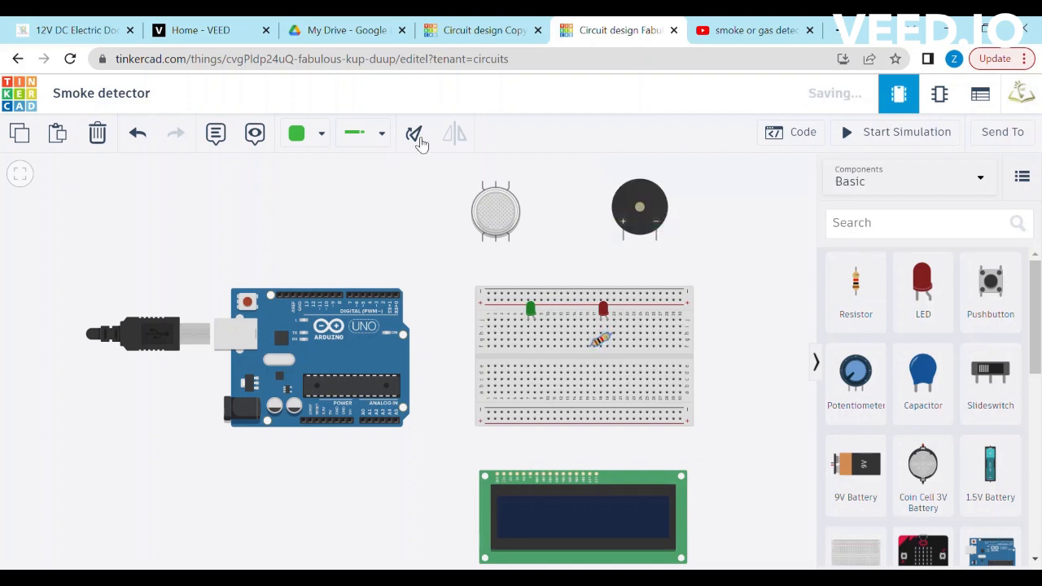
{"action": "left_click_drag", "start_coordinate": [602, 346], "coordinate": [586, 332]}
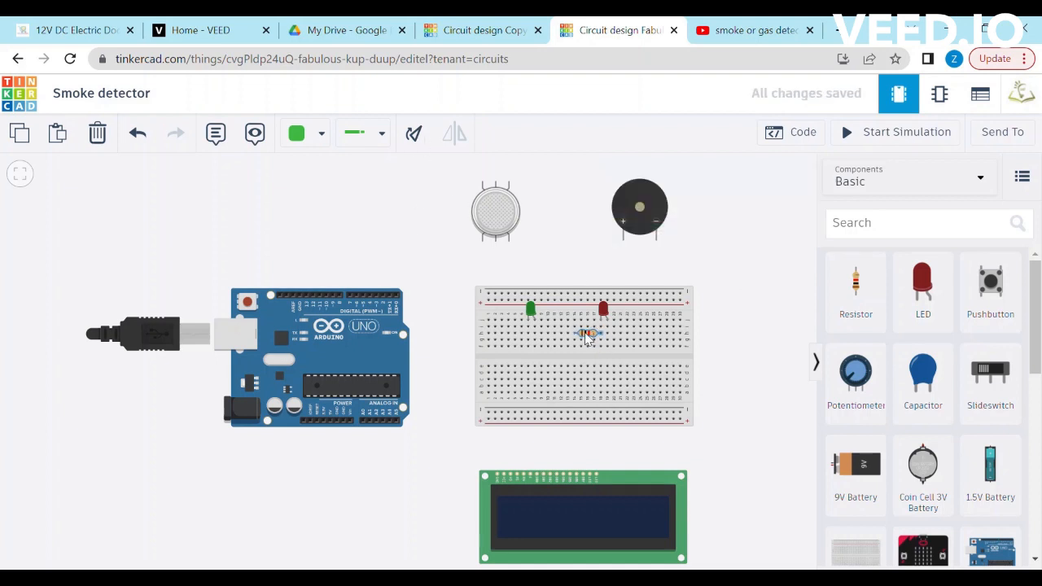
{"action": "left_click", "coordinate": [751, 350]}
{"action": "left_click_drag", "start_coordinate": [868, 300], "coordinate": [506, 340]}
{"action": "left_click", "coordinate": [415, 136]}
Step: Place a third resistor horizontally beside the piezo's negative terminal
{"action": "left_click_drag", "start_coordinate": [861, 284], "coordinate": [699, 233]}
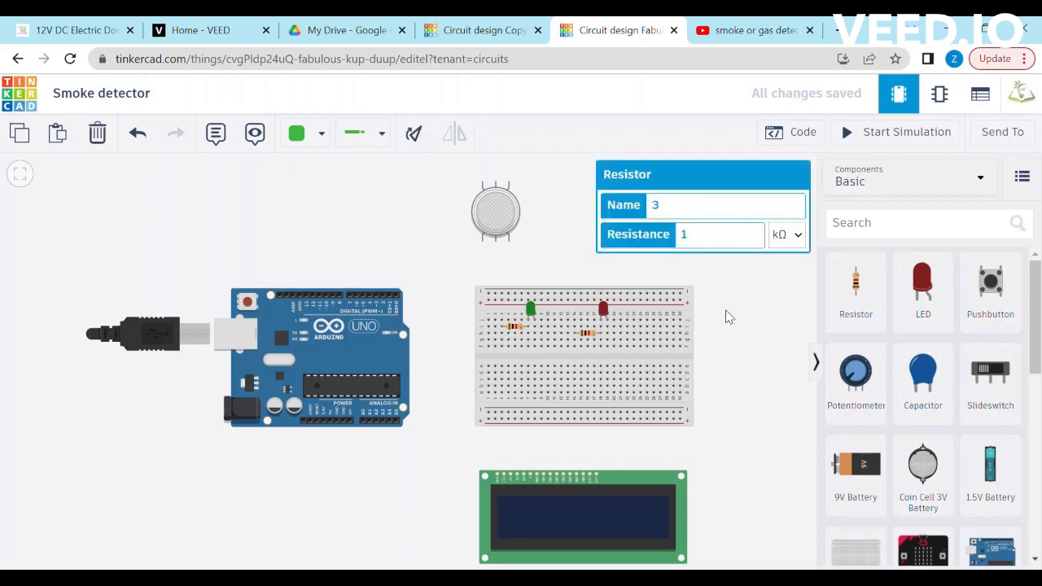
{"action": "left_click", "coordinate": [728, 317]}
{"action": "left_click", "coordinate": [691, 243]}
{"action": "left_click", "coordinate": [727, 289]}
Step: Wire the piezo's negative terminal to Terminal 1 of its resistor and color the wire black
{"action": "left_click", "coordinate": [656, 235]}
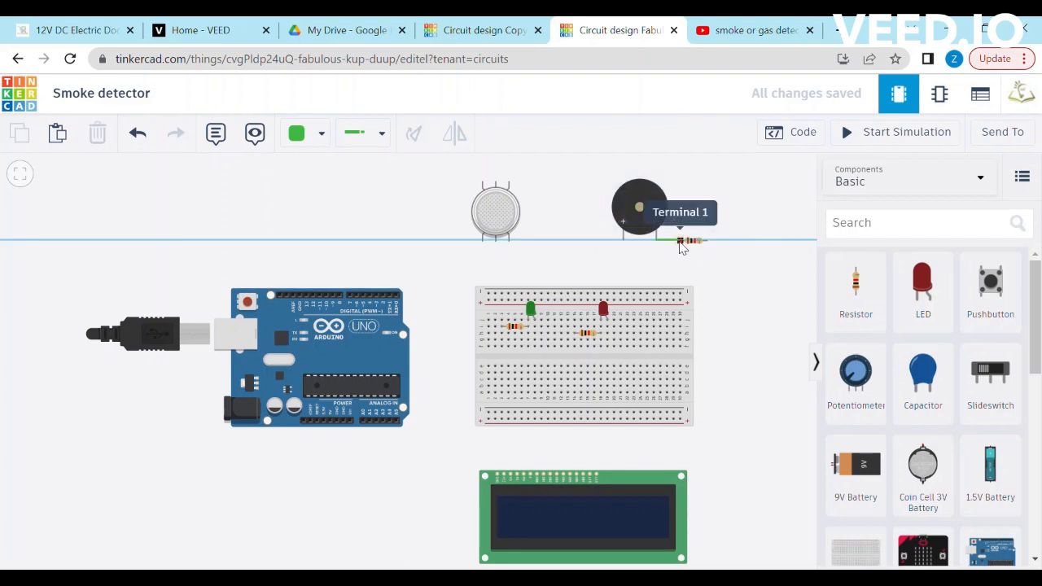
{"action": "left_click", "coordinate": [679, 240]}
{"action": "left_click", "coordinate": [327, 138]}
{"action": "left_click", "coordinate": [340, 188]}
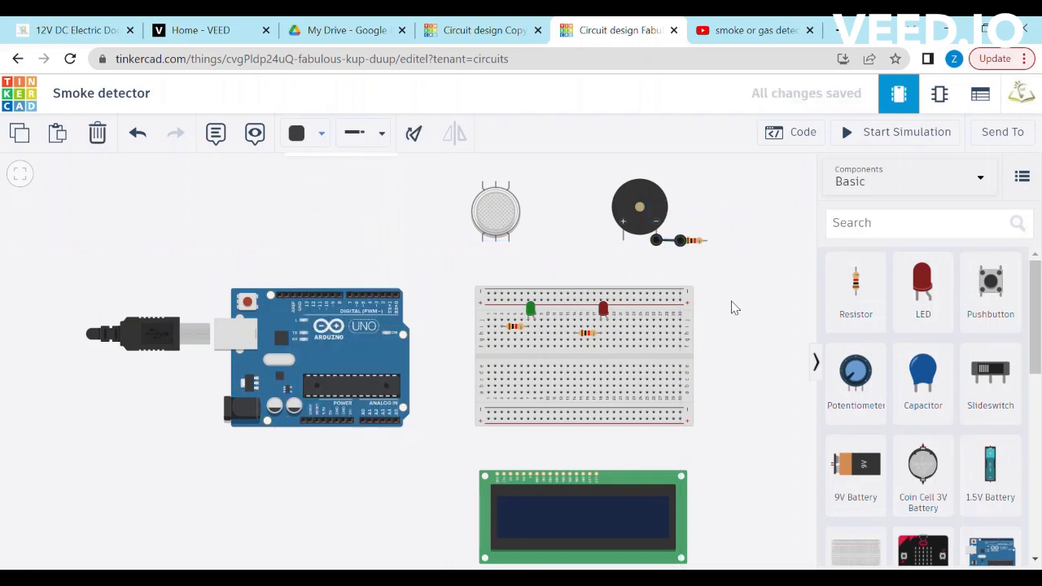
{"action": "left_click", "coordinate": [747, 305]}
Step: Run a black wire from the free end of the piezo's resistor to the breadboard's upper negative rail
{"action": "left_click", "coordinate": [708, 245]}
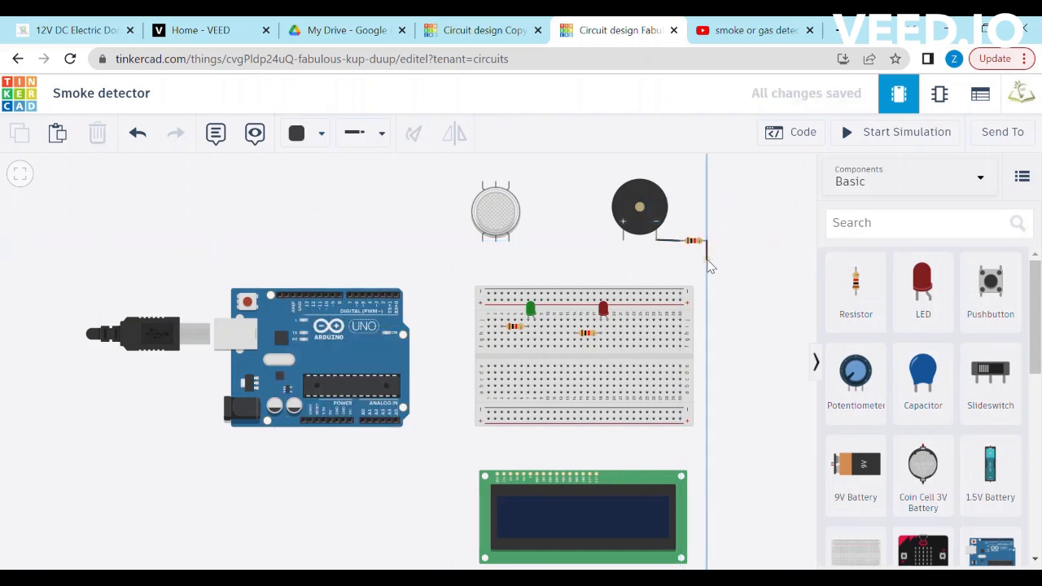
{"action": "left_click", "coordinate": [653, 260]}
{"action": "left_click", "coordinate": [653, 292]}
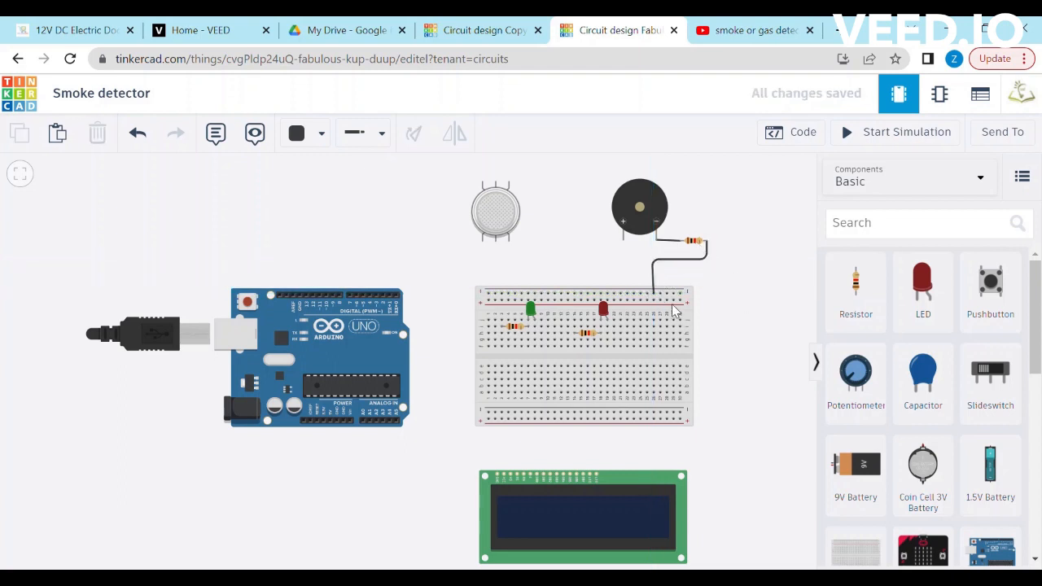
Step: Connect the breadboard's upper and lower negative rails with a black wire routed around its right edge
{"action": "left_click", "coordinate": [681, 292]}
{"action": "left_click", "coordinate": [711, 294]}
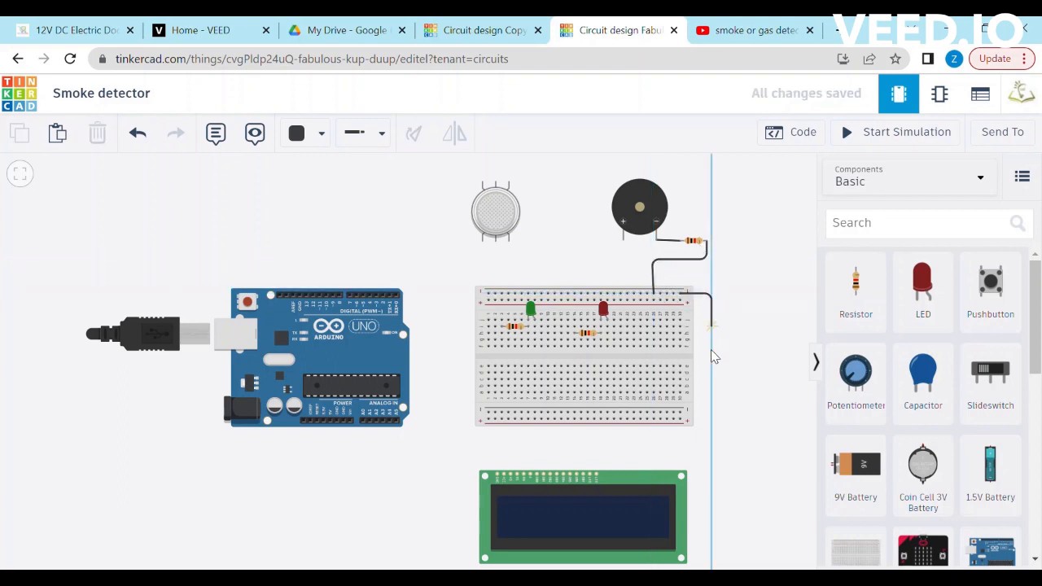
{"action": "left_click", "coordinate": [712, 414]}
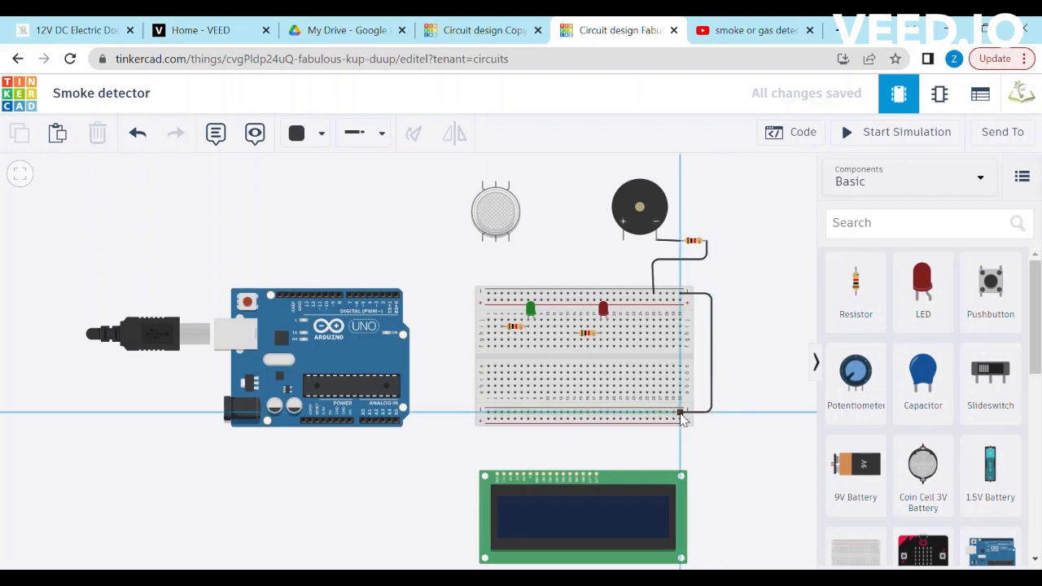
{"action": "left_click", "coordinate": [681, 414]}
{"action": "left_click", "coordinate": [751, 421]}
Step: Connect the breadboard's upper and lower positive rails around the right edge and color that wire red
{"action": "left_click", "coordinate": [682, 303]}
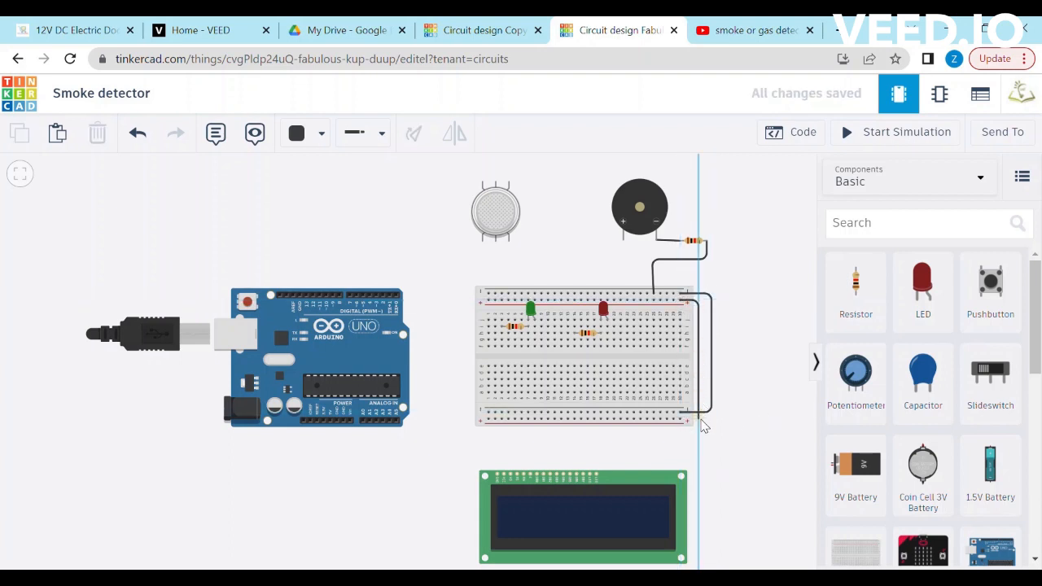
{"action": "left_click", "coordinate": [698, 419]}
{"action": "left_click", "coordinate": [682, 419]}
{"action": "left_click", "coordinate": [321, 132]}
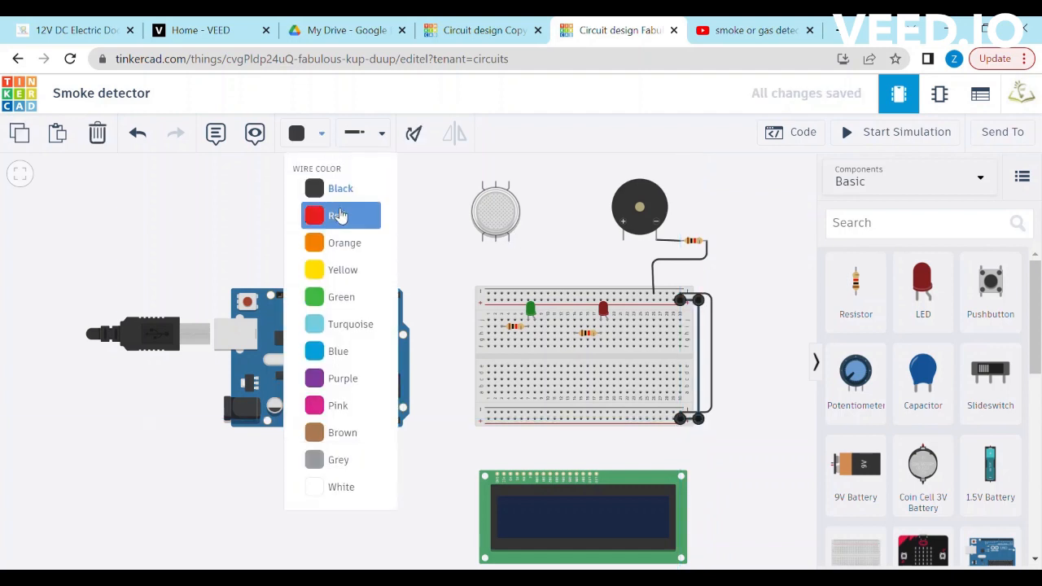
{"action": "left_click", "coordinate": [340, 215]}
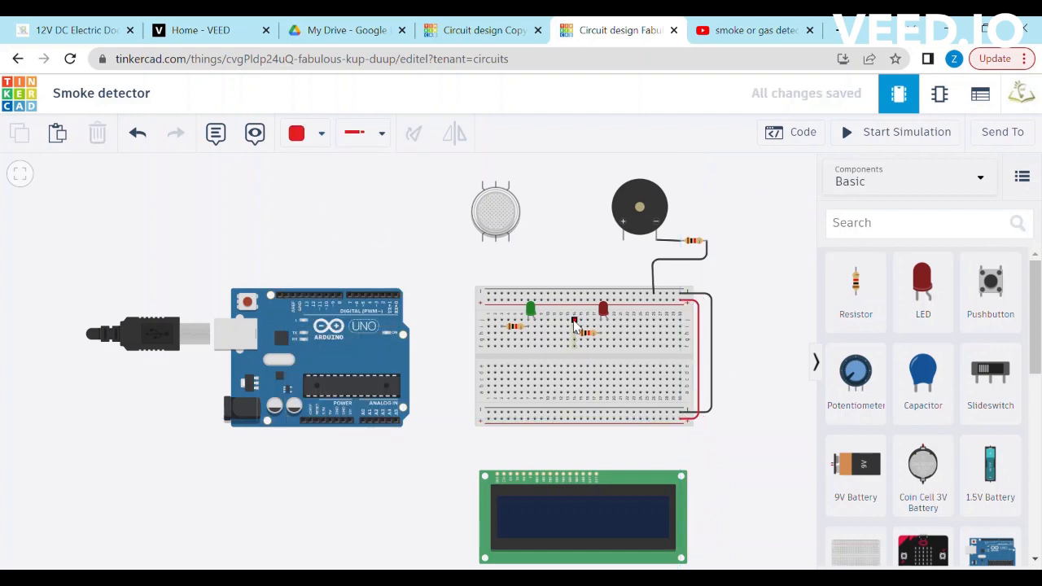
Step: Run black wires from the red and green LEDs' resistors to the breadboard's upper negative rail
{"action": "left_click", "coordinate": [575, 293]}
{"action": "left_click", "coordinate": [319, 134]}
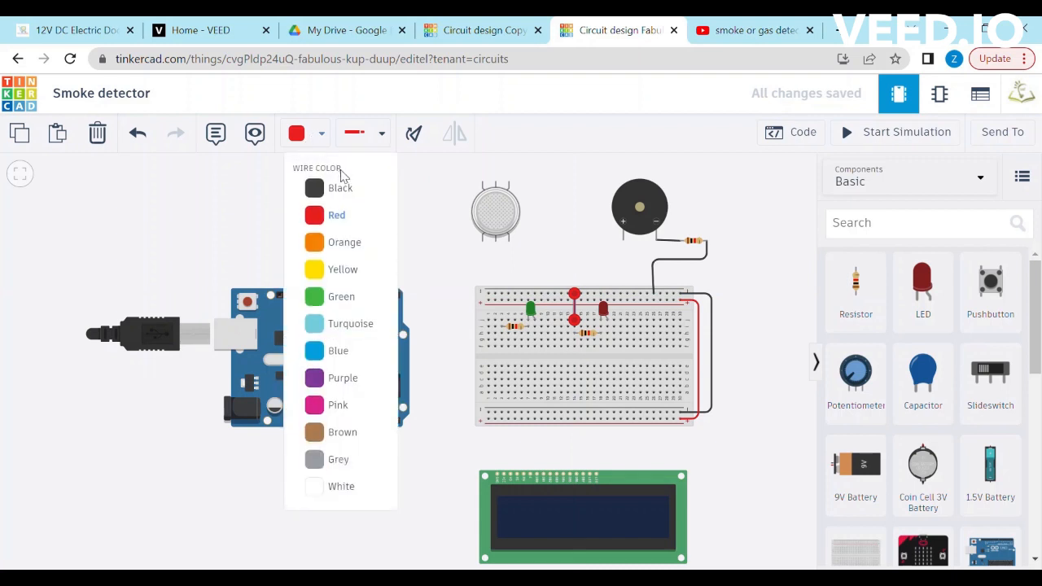
{"action": "left_click", "coordinate": [340, 189]}
{"action": "left_click", "coordinate": [460, 289]}
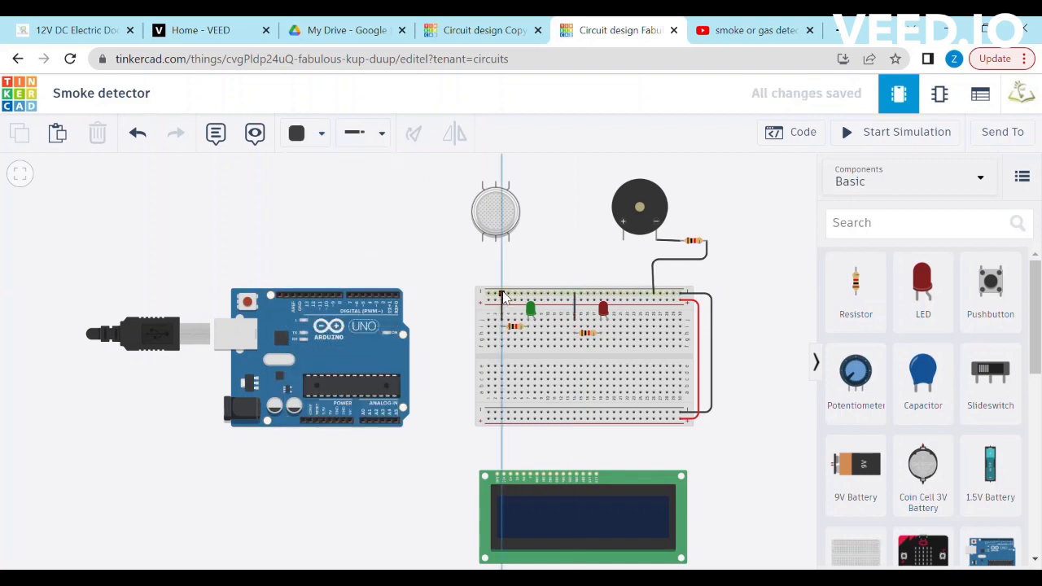
{"action": "left_click", "coordinate": [501, 293]}
{"action": "left_click", "coordinate": [733, 385]}
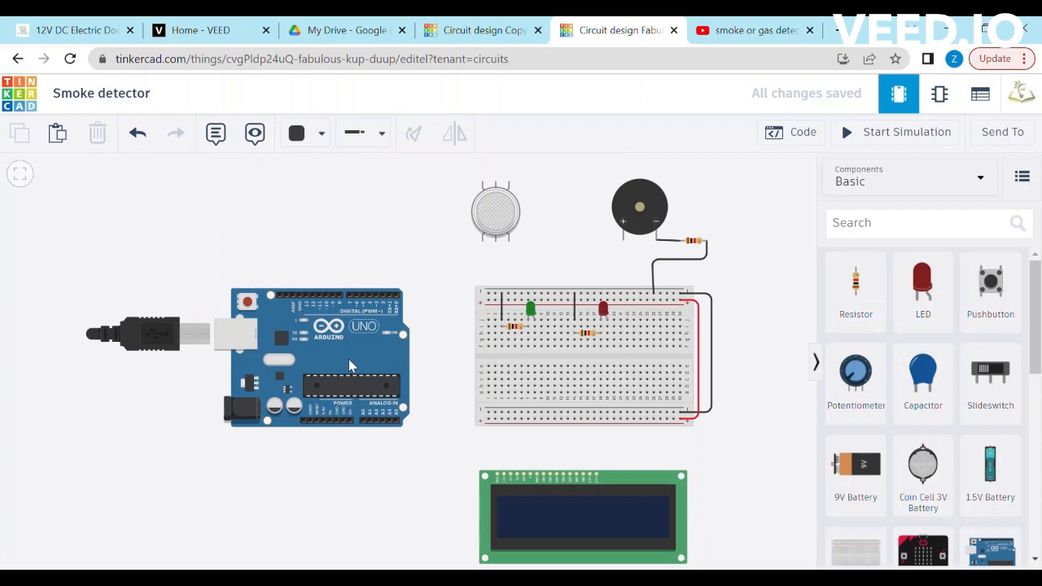
Step: Move the Arduino slightly upward and connect its 5V pin to the breadboard's lower positive rail with a straightened red wire
{"action": "left_click_drag", "start_coordinate": [349, 359], "coordinate": [352, 355]}
{"action": "left_click", "coordinate": [331, 412]}
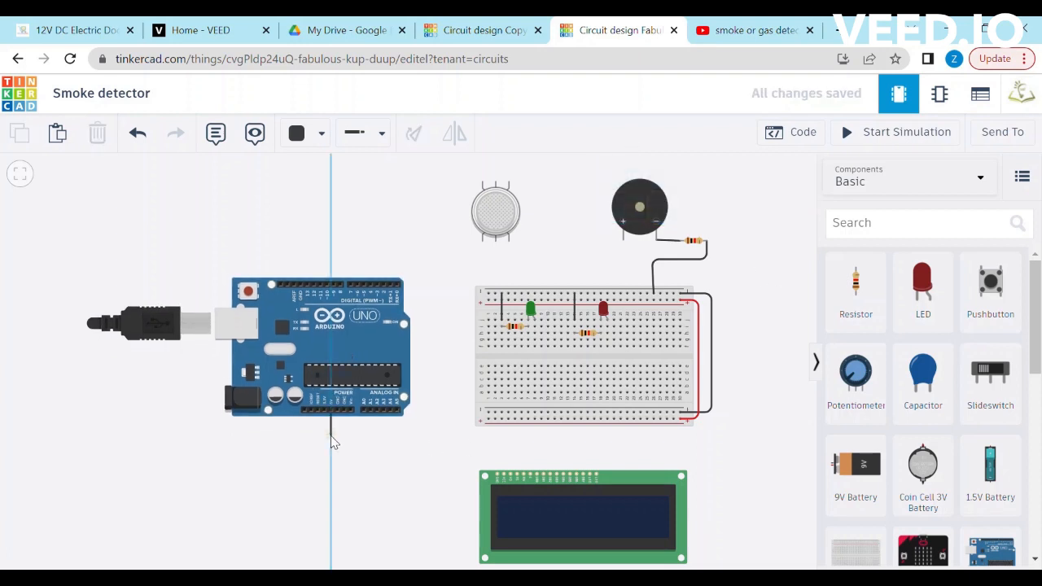
{"action": "left_click", "coordinate": [332, 429]}
{"action": "left_click", "coordinate": [489, 419]}
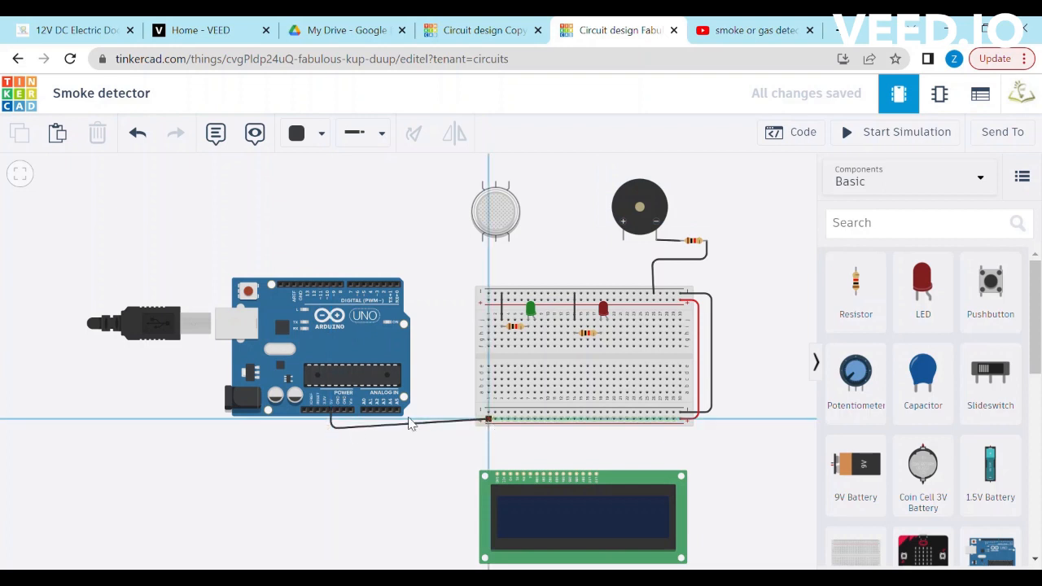
{"action": "left_click_drag", "start_coordinate": [332, 429], "coordinate": [332, 425]}
{"action": "left_click", "coordinate": [367, 451]}
{"action": "left_click", "coordinate": [438, 421]}
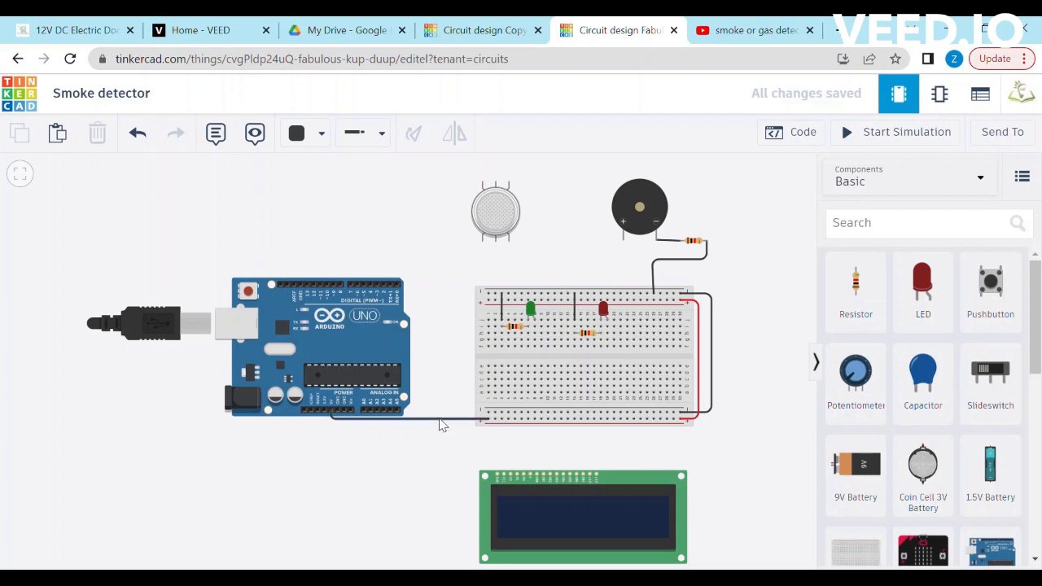
{"action": "left_click", "coordinate": [320, 134]}
{"action": "left_click", "coordinate": [333, 230]}
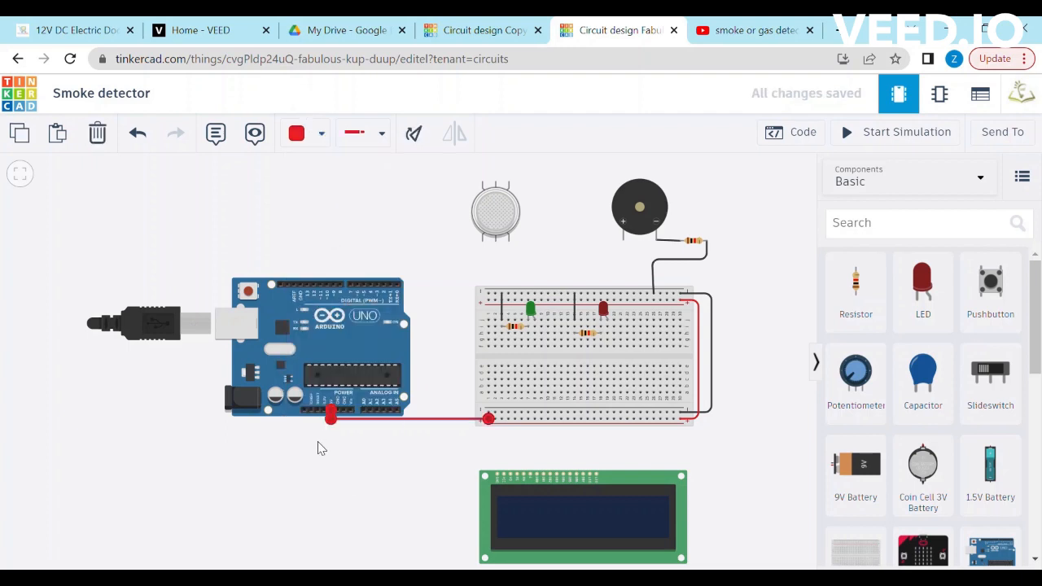
{"action": "left_click", "coordinate": [319, 444]}
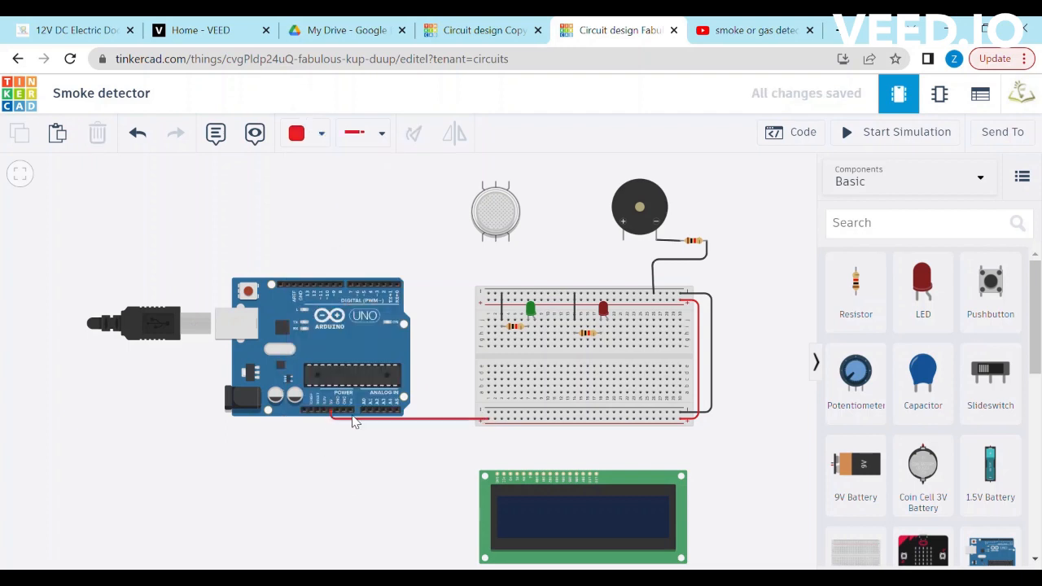
Step: Connect the Arduino's GND pin beside AREF to the breadboard's upper negative rail and color the wire black
{"action": "left_click", "coordinate": [301, 286]}
{"action": "left_click", "coordinate": [301, 264]}
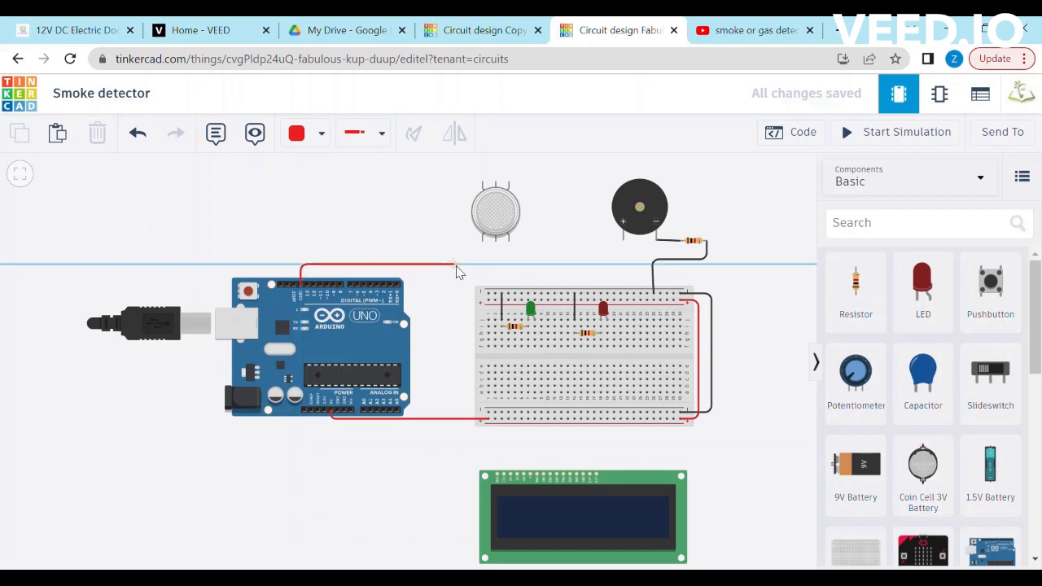
{"action": "left_click", "coordinate": [454, 264]}
{"action": "left_click", "coordinate": [454, 295]}
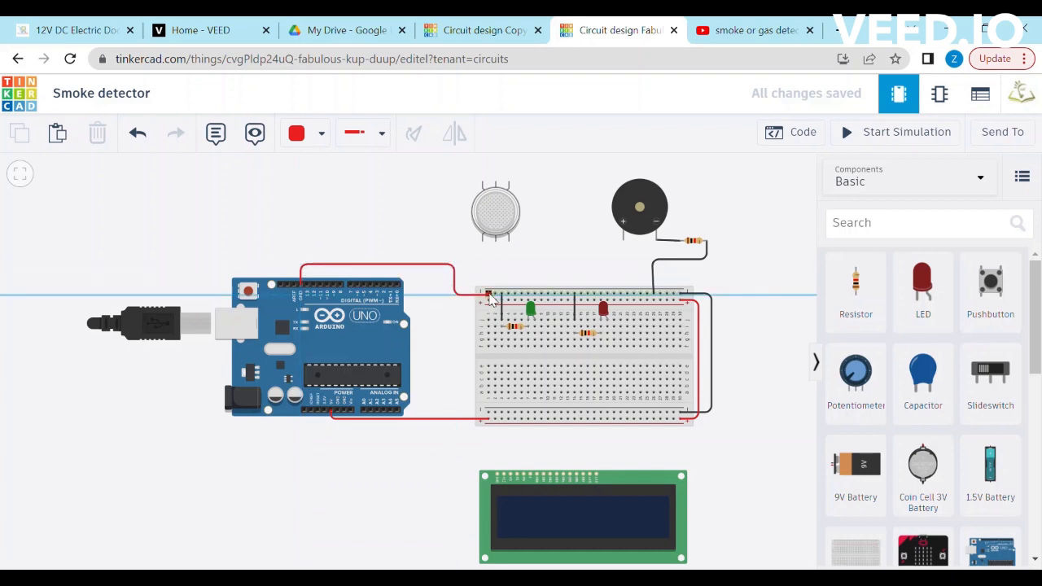
{"action": "left_click", "coordinate": [488, 294]}
{"action": "left_click", "coordinate": [321, 133]}
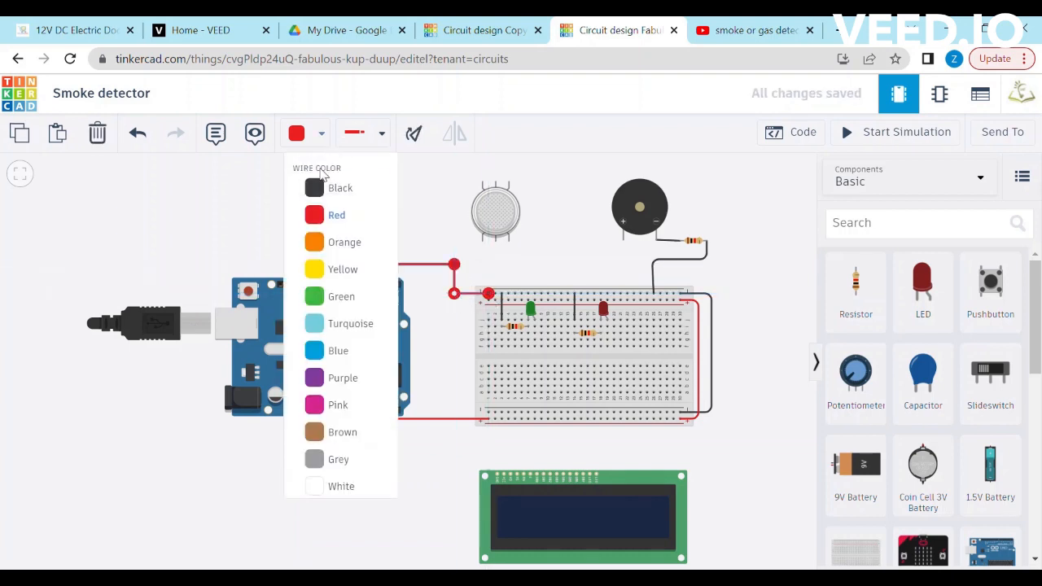
{"action": "left_click", "coordinate": [334, 183]}
{"action": "left_click", "coordinate": [393, 232]}
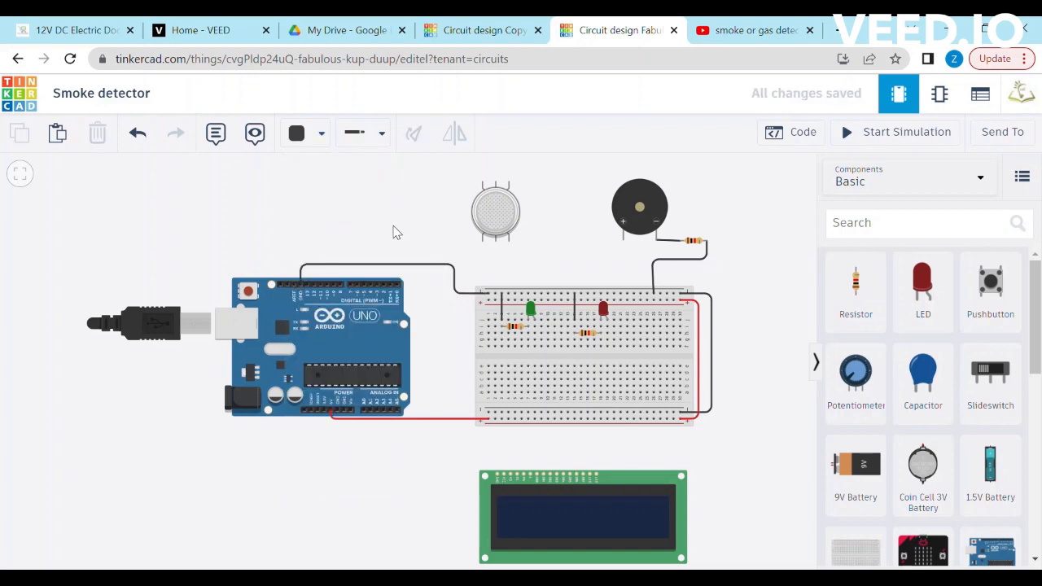
Step: Wire the piezo's positive terminal to Arduino digital pin 4, straighten the wire's bend, and color it green
{"action": "left_click", "coordinate": [623, 241]}
{"action": "left_click", "coordinate": [623, 269]}
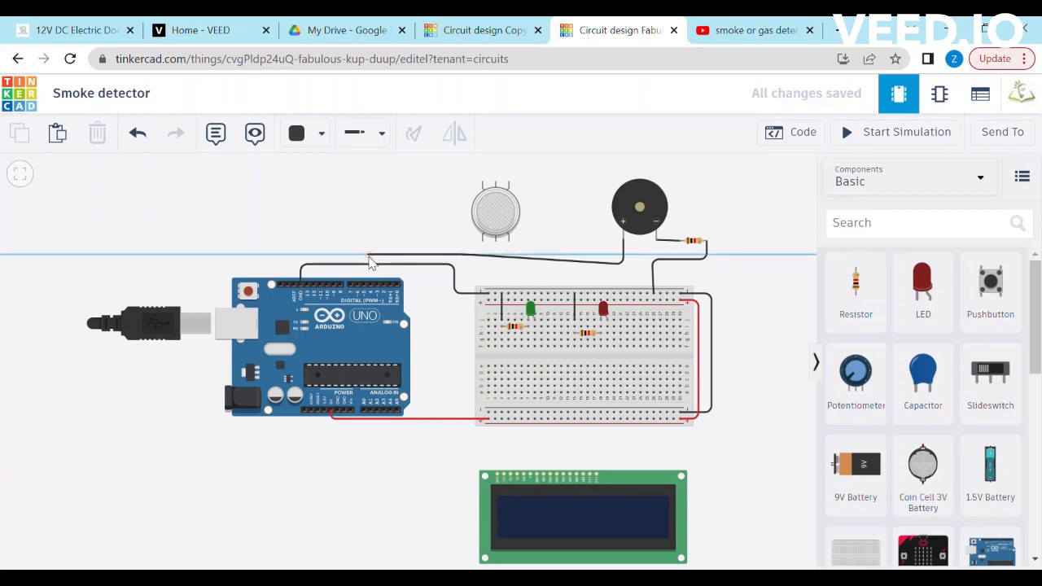
{"action": "left_click", "coordinate": [368, 255]}
{"action": "left_click", "coordinate": [371, 283]}
{"action": "left_click_drag", "start_coordinate": [623, 264], "coordinate": [624, 254]}
{"action": "left_click", "coordinate": [308, 135]}
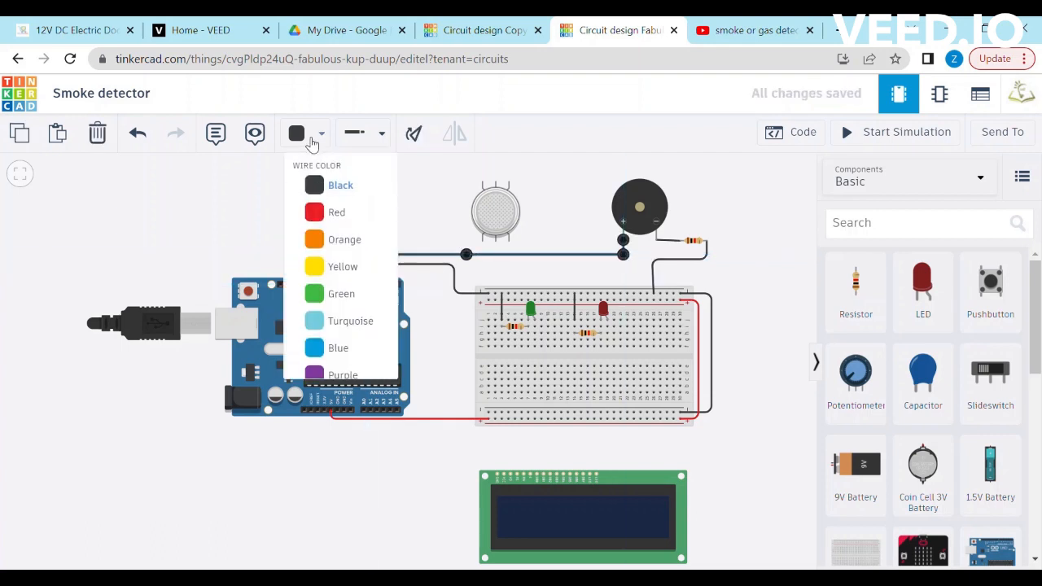
{"action": "left_click", "coordinate": [346, 297]}
{"action": "left_click", "coordinate": [399, 212]}
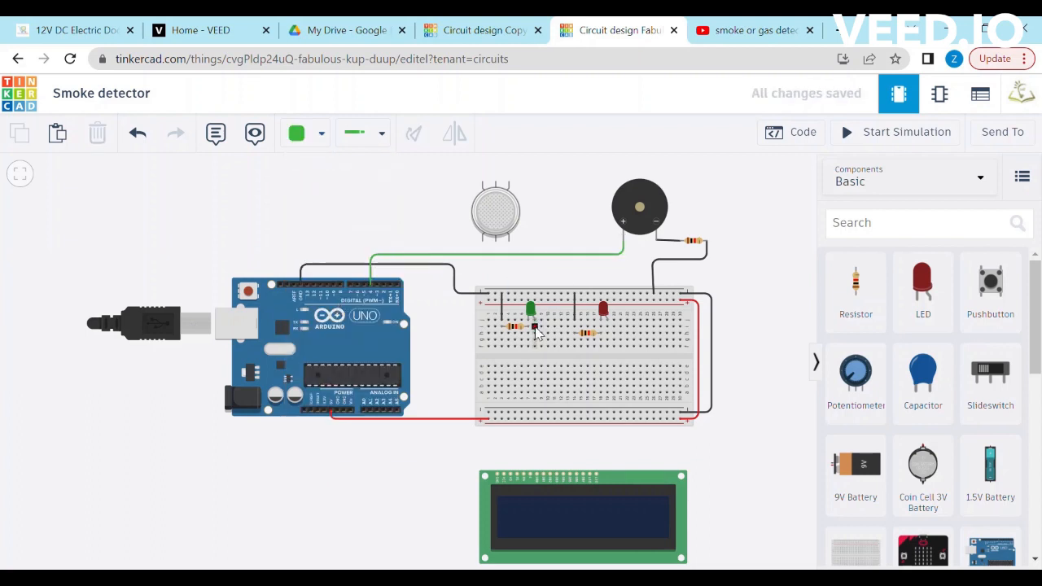
Step: Connect the green LED's anode column to Arduino digital pin 3 with a green wire routed between the boards
{"action": "left_click", "coordinate": [536, 350]}
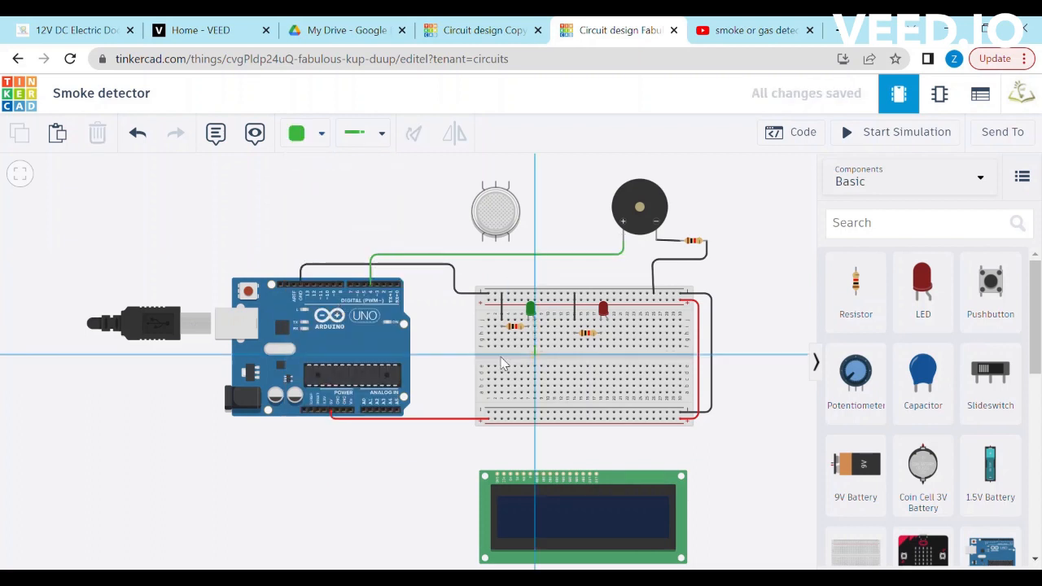
{"action": "left_click", "coordinate": [450, 355]}
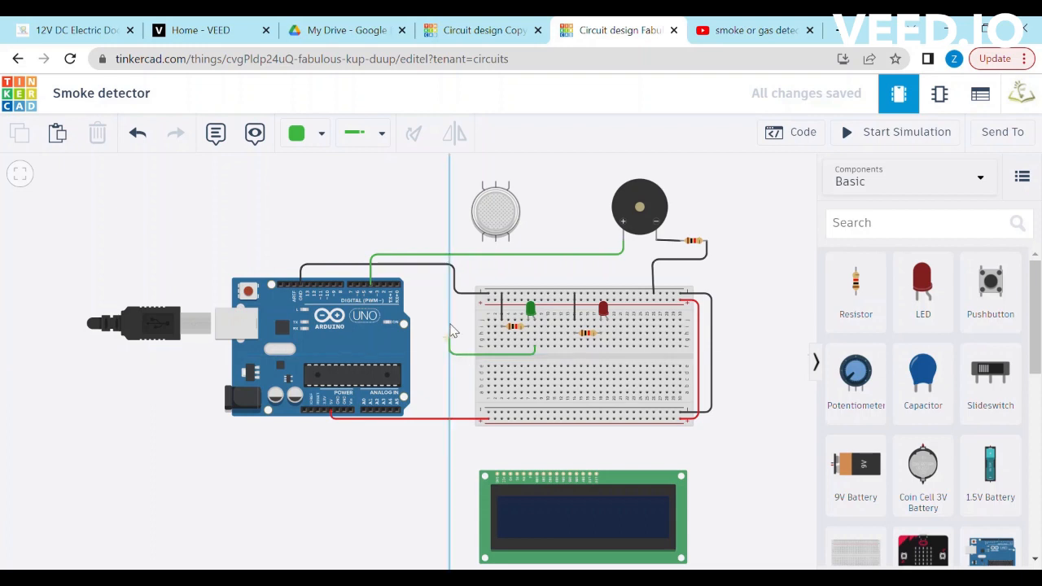
{"action": "left_click", "coordinate": [450, 269]}
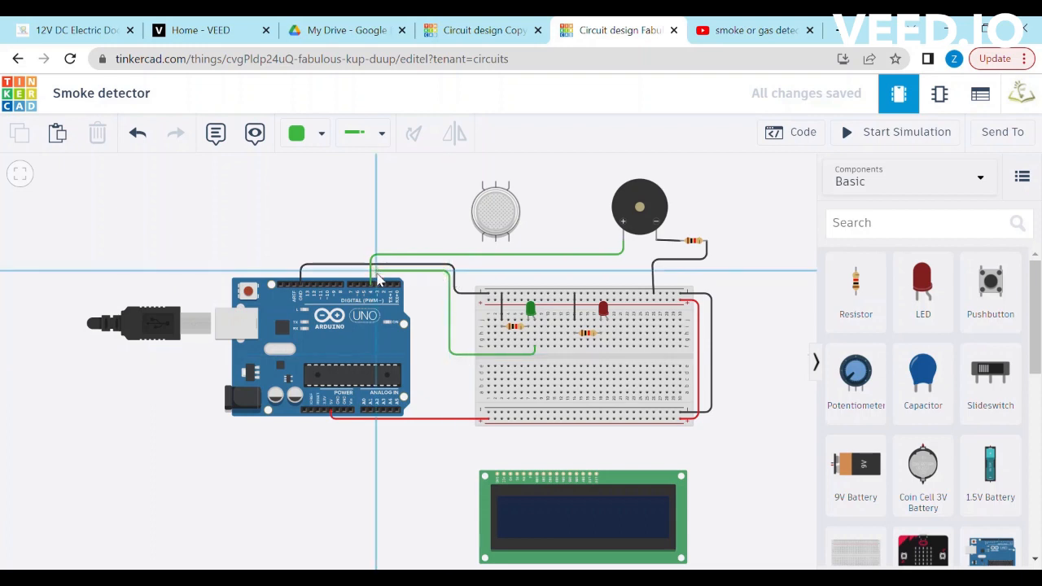
{"action": "left_click", "coordinate": [377, 281]}
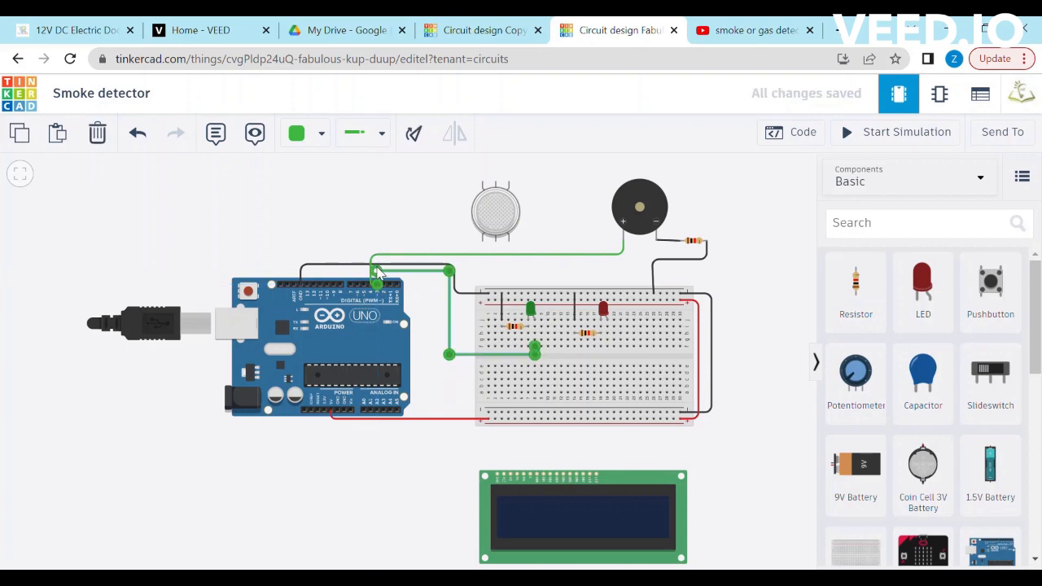
{"action": "left_click", "coordinate": [458, 397]}
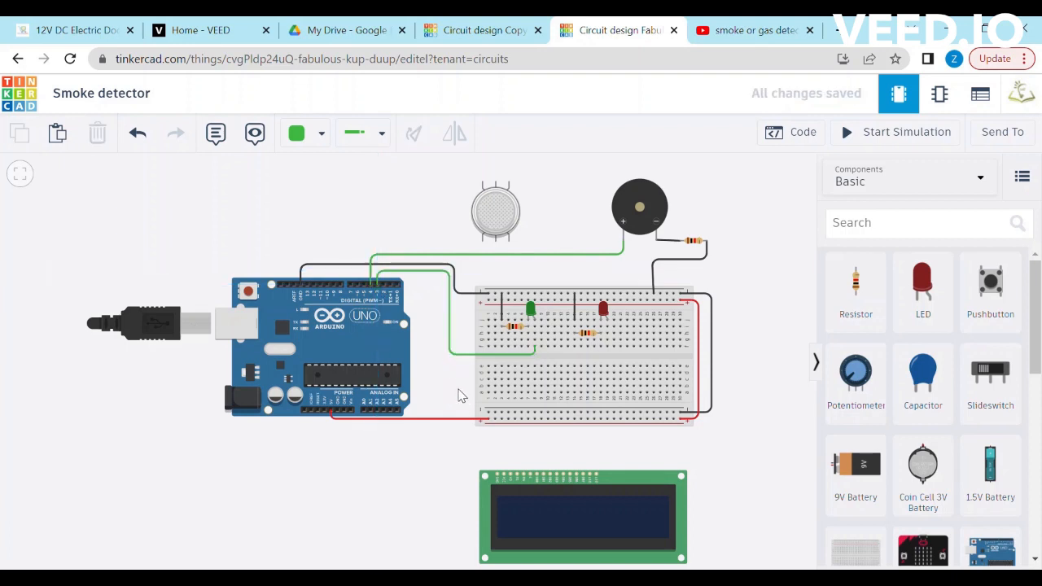
Step: Connect the red LED's anode column to Arduino pin D2 and color the wire yellow
{"action": "left_click", "coordinate": [607, 347]}
{"action": "left_click", "coordinate": [607, 356]}
{"action": "left_click", "coordinate": [440, 357]}
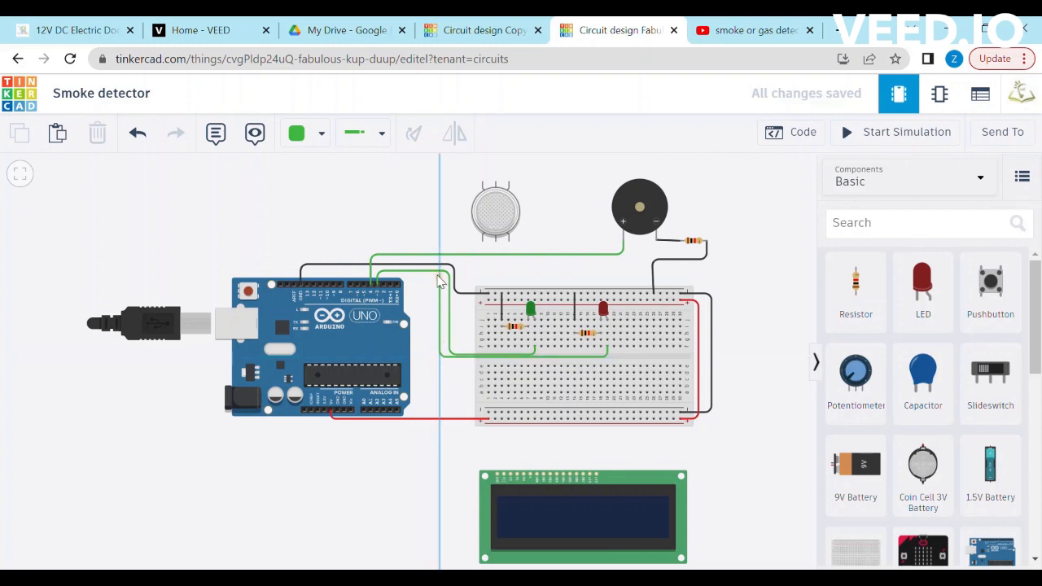
{"action": "left_click", "coordinate": [439, 277]}
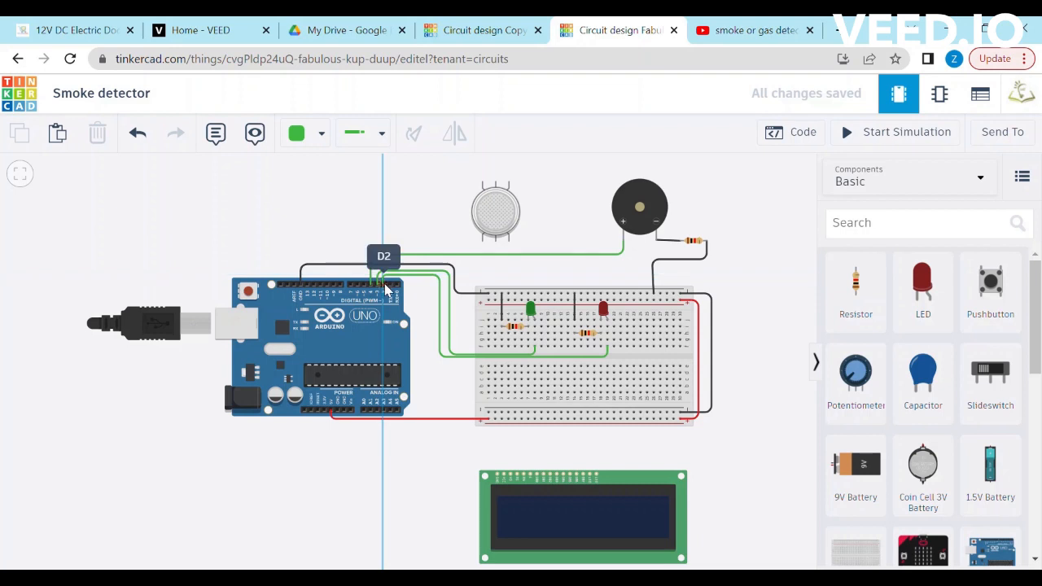
{"action": "left_click", "coordinate": [383, 278]}
{"action": "left_click", "coordinate": [298, 132]}
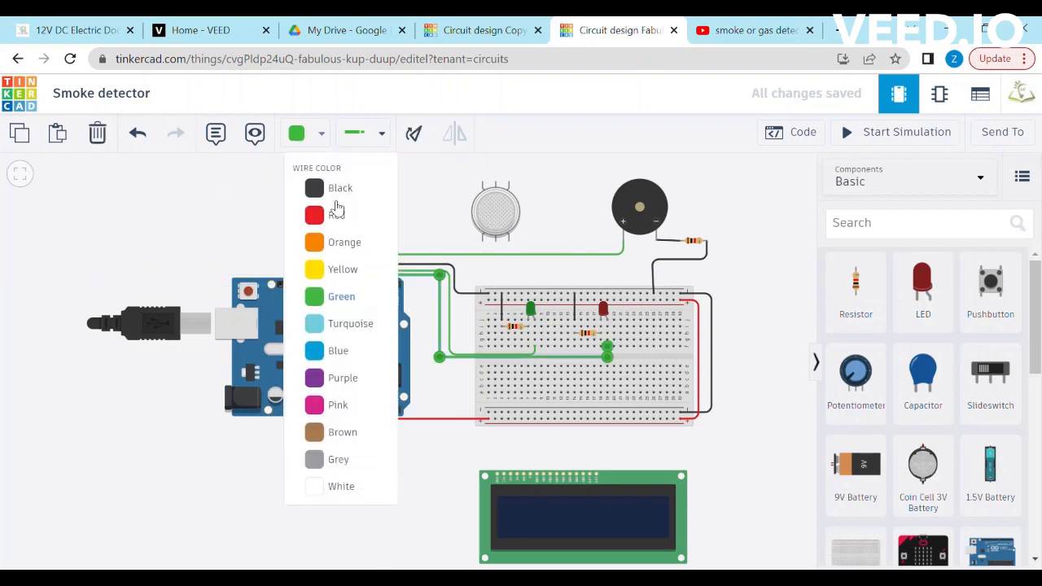
{"action": "left_click", "coordinate": [319, 269]}
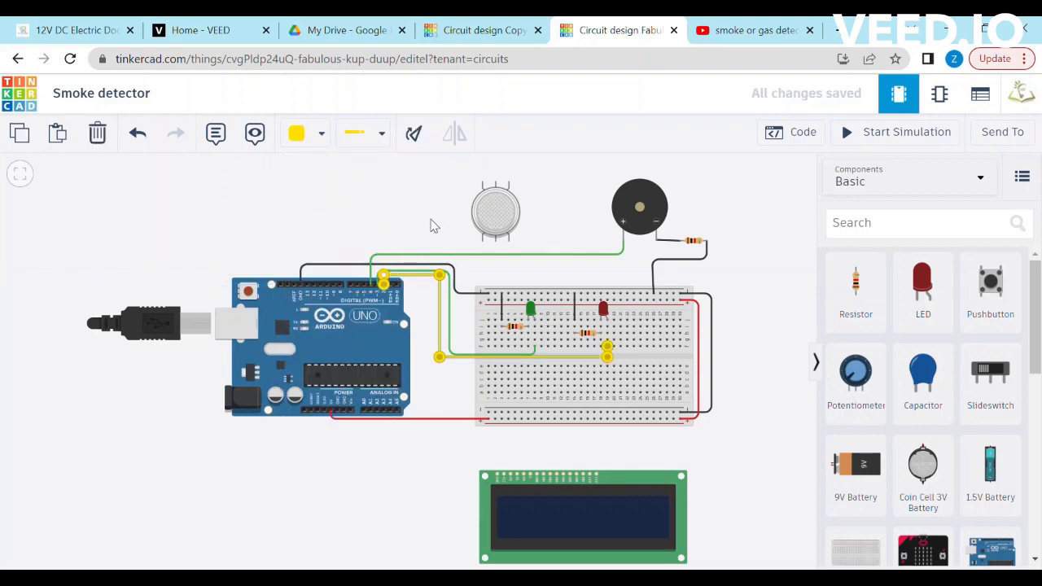
Step: Move the lower bends of the green LED's wire up so it runs clear of the yellow wire
{"action": "left_click", "coordinate": [499, 356]}
{"action": "left_click_drag", "start_coordinate": [534, 354], "coordinate": [534, 347]}
{"action": "left_click_drag", "start_coordinate": [449, 355], "coordinate": [449, 345]}
{"action": "left_click", "coordinate": [425, 393]}
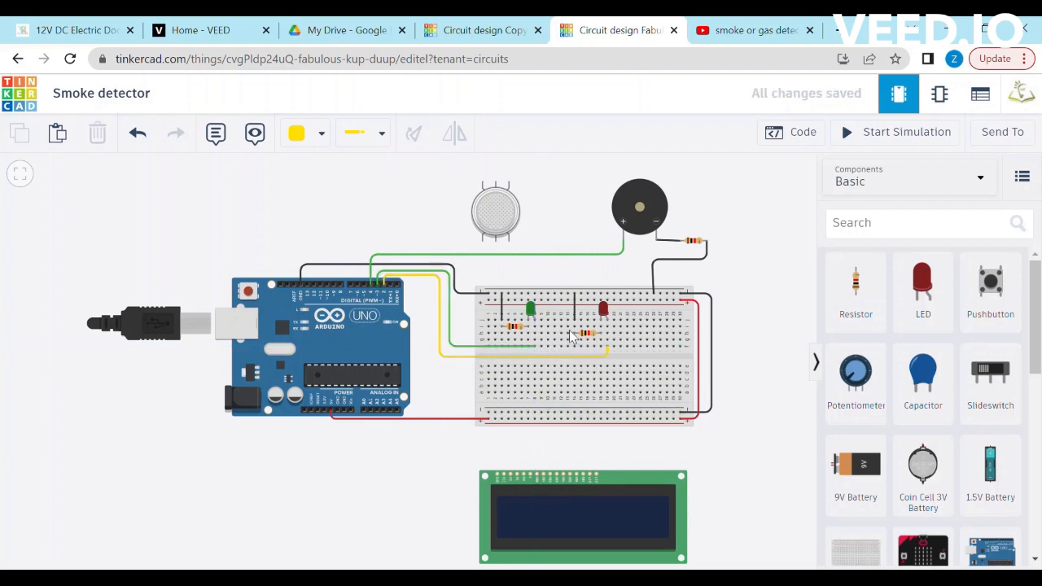
Step: Connect the LCD's GND pin to the breadboard's lower negative rail and color the wire black
{"action": "left_click", "coordinate": [497, 475]}
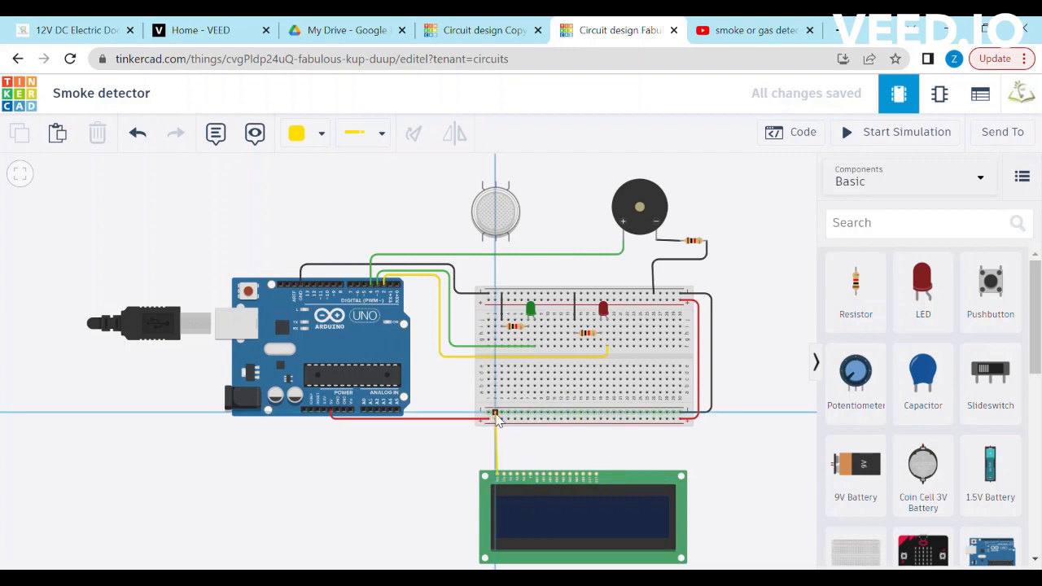
{"action": "left_click", "coordinate": [495, 413]}
{"action": "left_click", "coordinate": [619, 482]}
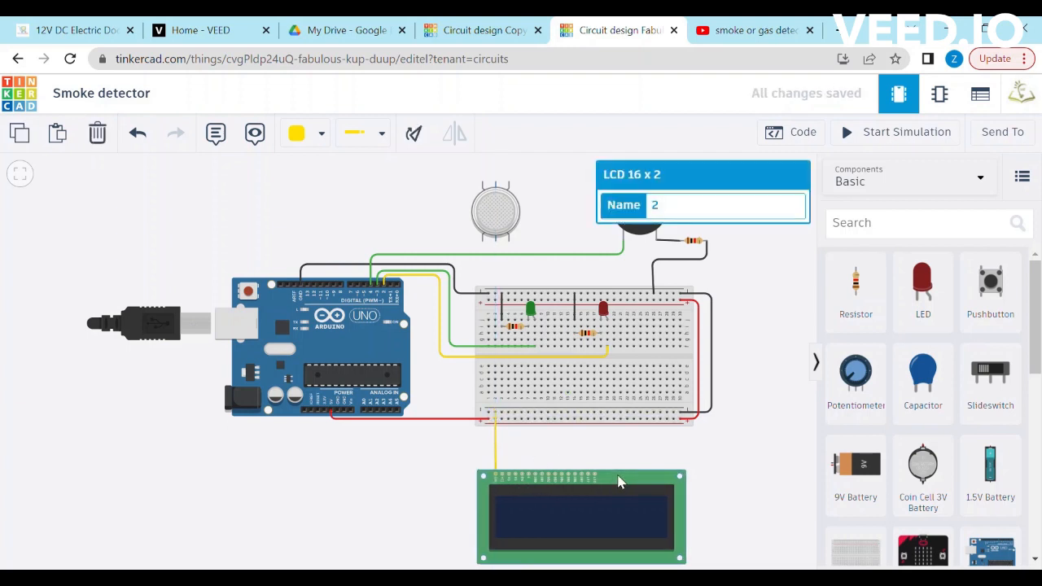
{"action": "left_click", "coordinate": [322, 133]}
{"action": "left_click", "coordinate": [337, 182]}
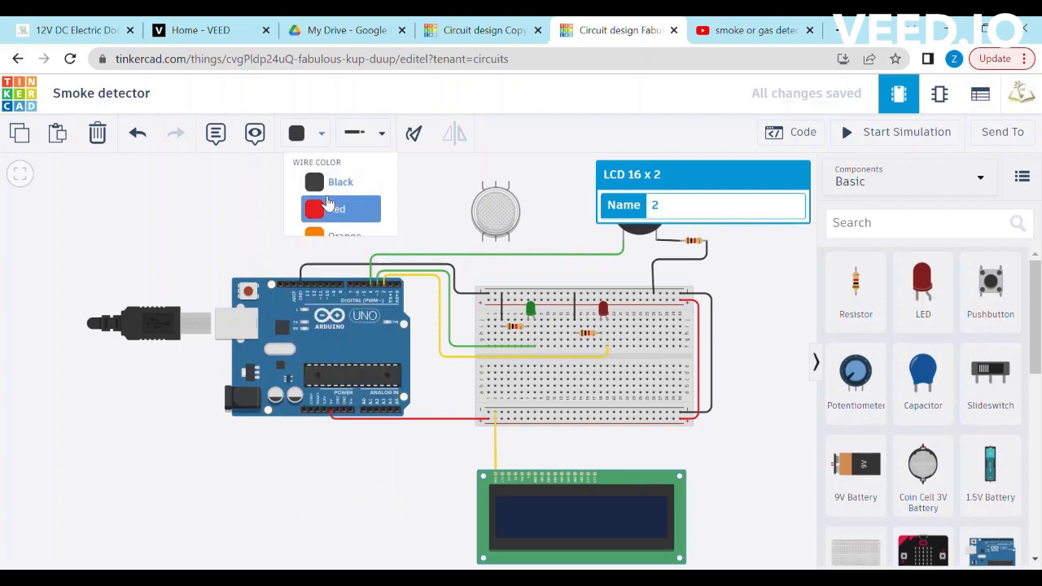
{"action": "left_click", "coordinate": [496, 456]}
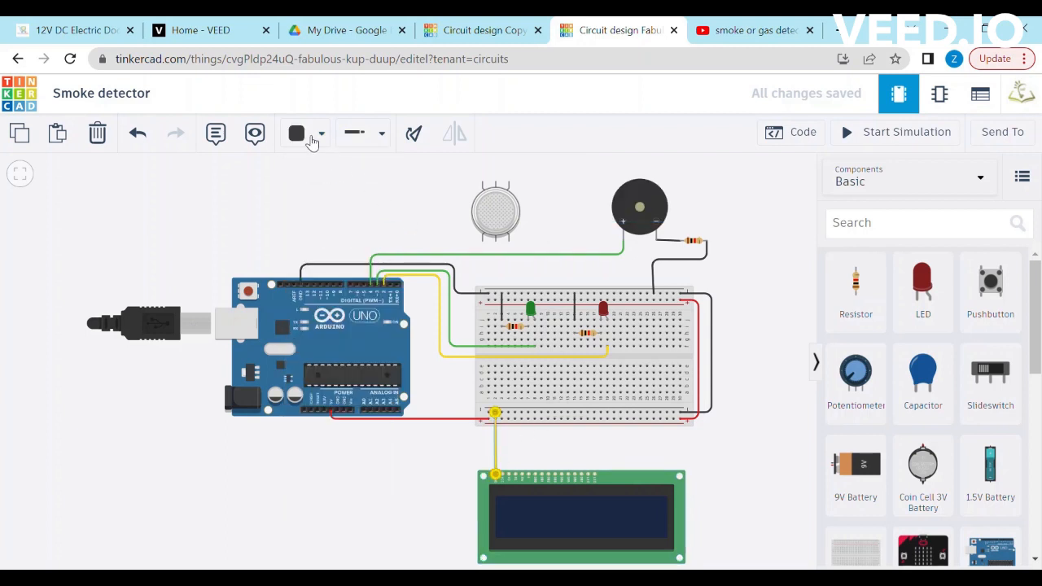
{"action": "left_click", "coordinate": [312, 140]}
{"action": "left_click", "coordinate": [337, 184]}
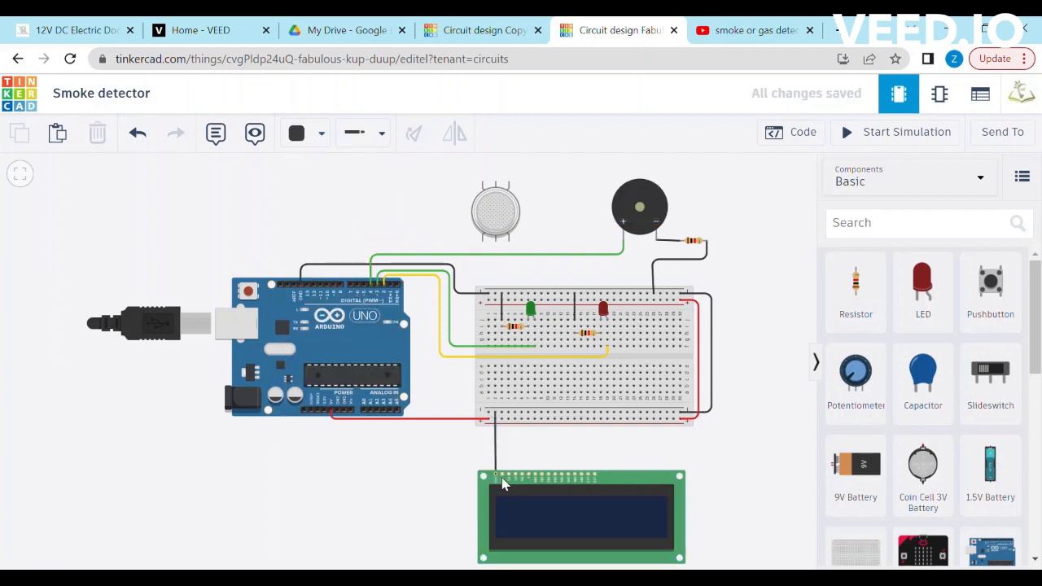
Step: Connect the LCD's VCC pin to the breadboard's lower positive rail and color the wire red
{"action": "left_click", "coordinate": [502, 475]}
{"action": "left_click", "coordinate": [501, 418]}
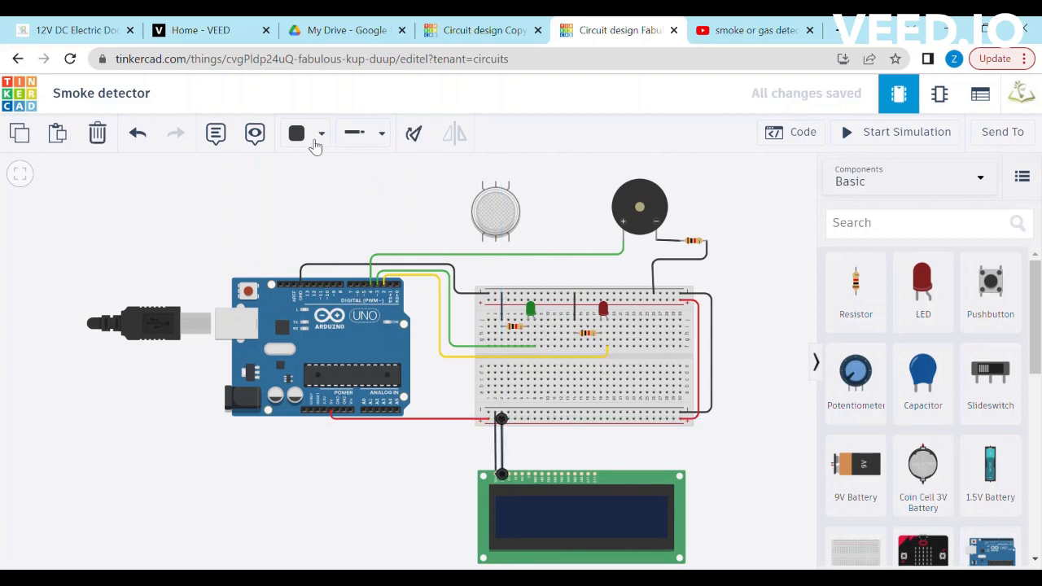
{"action": "left_click", "coordinate": [314, 143]}
{"action": "left_click", "coordinate": [338, 214]}
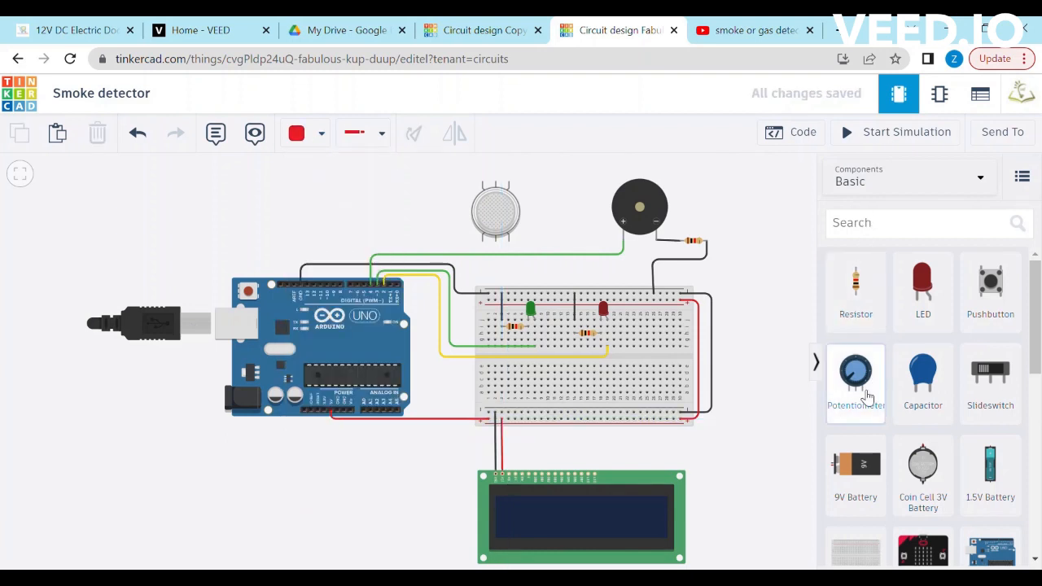
Step: Place a potentiometer at the breadboard's center, connect its right terminal's column to the lower negative rail, and color the wire black
{"action": "left_click_drag", "start_coordinate": [865, 397], "coordinate": [548, 376]}
{"action": "key", "text": "Escape"}
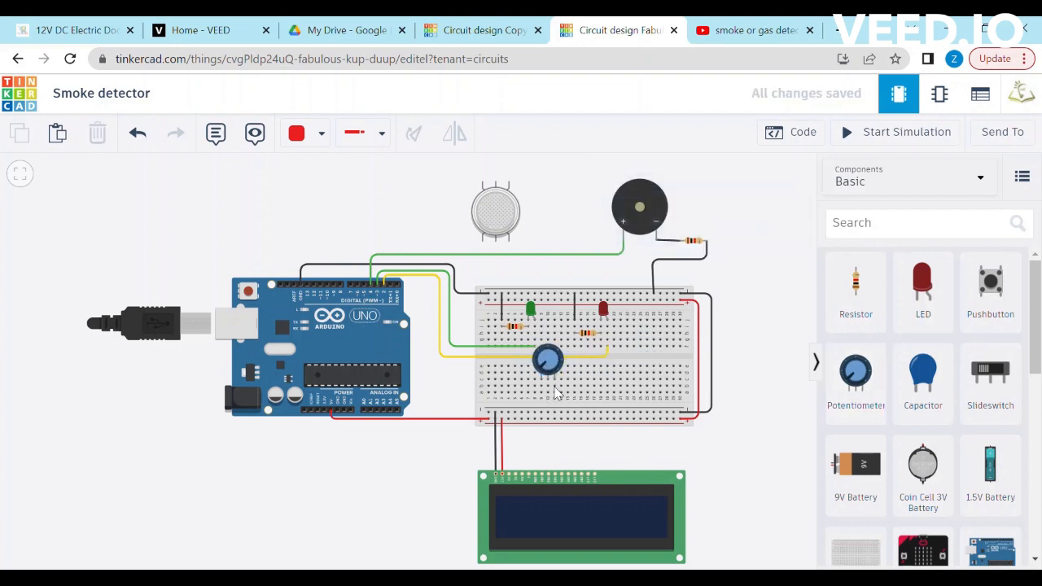
{"action": "left_click", "coordinate": [554, 395]}
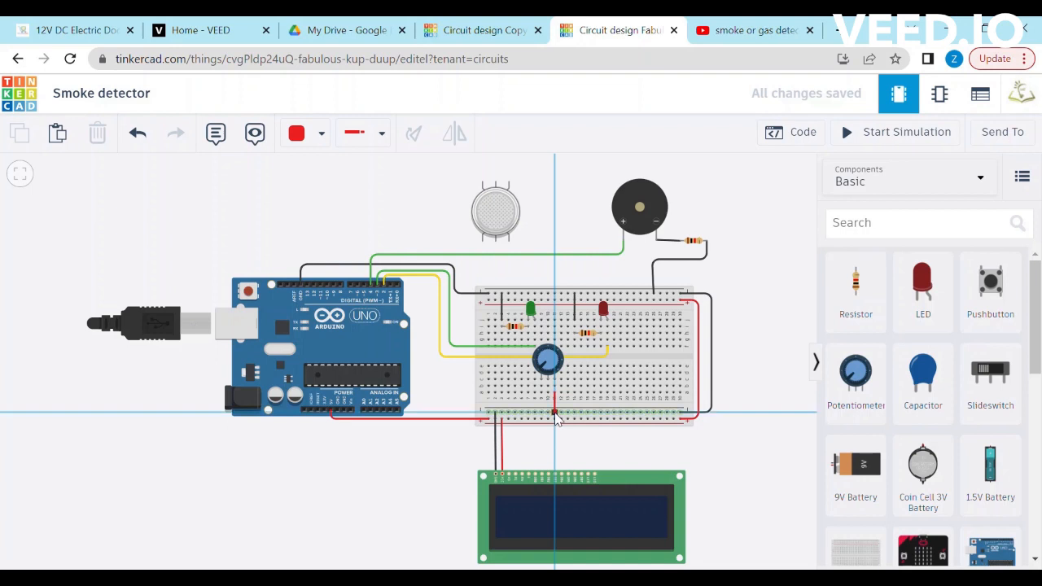
{"action": "left_click", "coordinate": [554, 413]}
{"action": "left_click", "coordinate": [322, 133]}
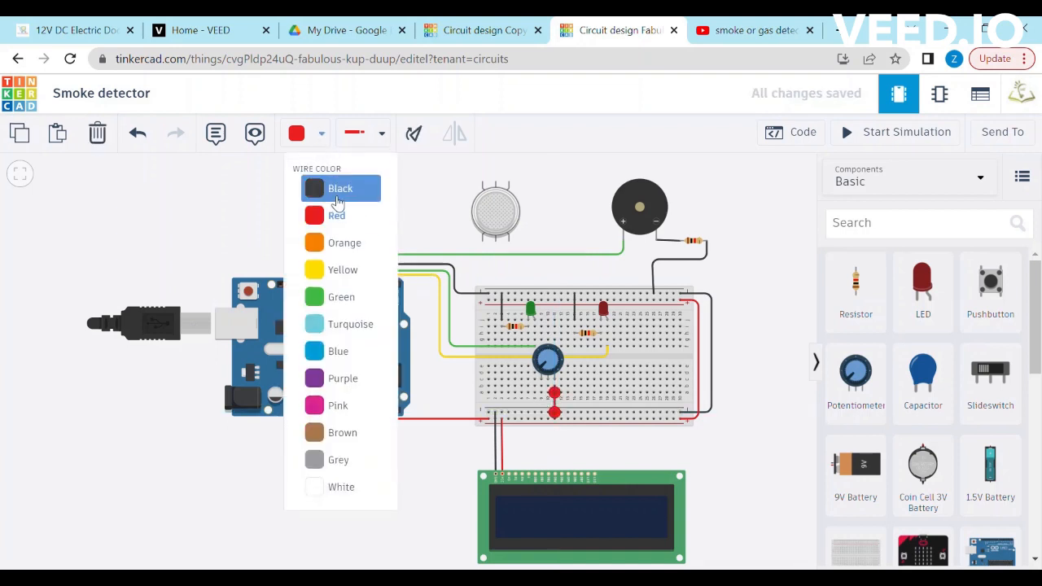
{"action": "left_click", "coordinate": [336, 192]}
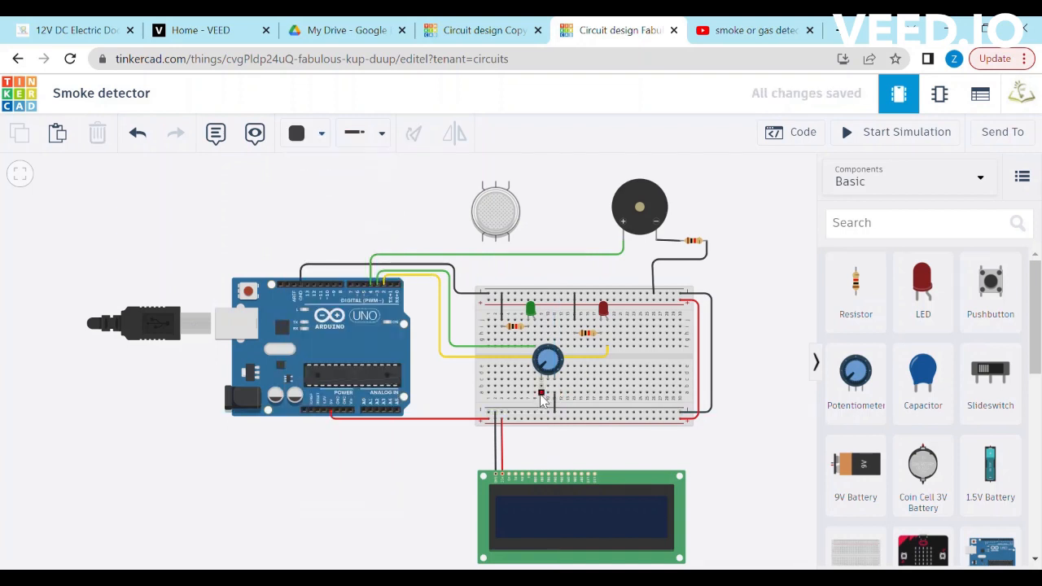
Step: Connect the column of the potentiometer's left terminal to the lower positive rail and color the wire red
{"action": "left_click", "coordinate": [541, 395]}
{"action": "left_click", "coordinate": [541, 419]}
{"action": "left_click", "coordinate": [297, 133]}
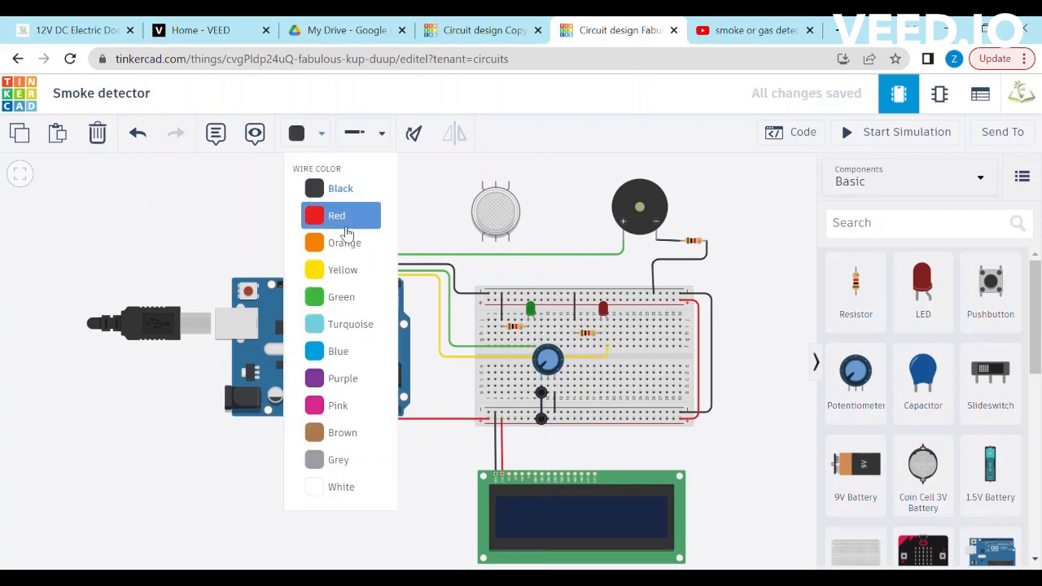
{"action": "left_click", "coordinate": [335, 214]}
{"action": "left_click", "coordinate": [548, 458]}
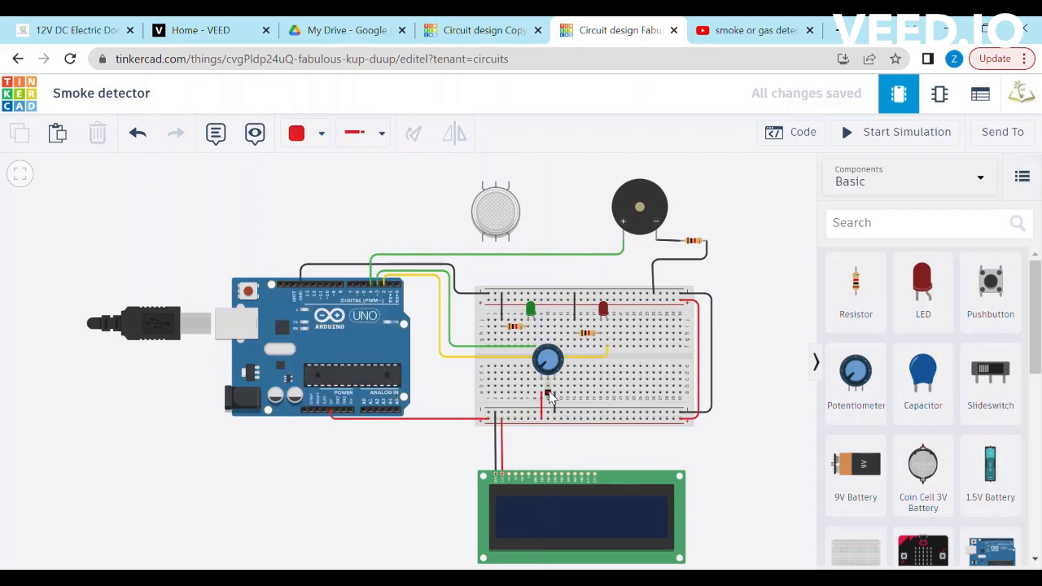
{"action": "left_click", "coordinate": [548, 387]}
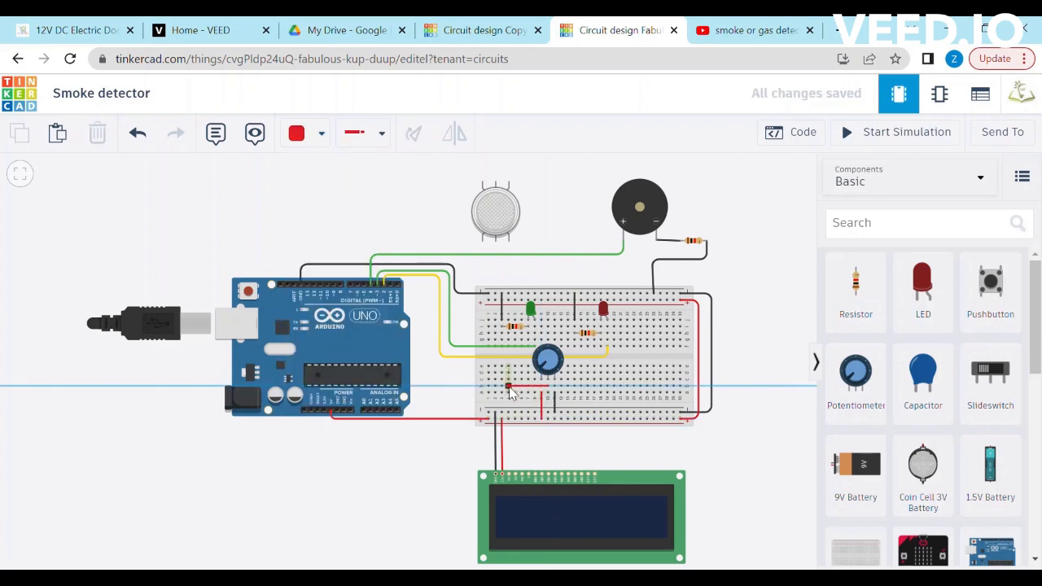
{"action": "left_click", "coordinate": [515, 387]}
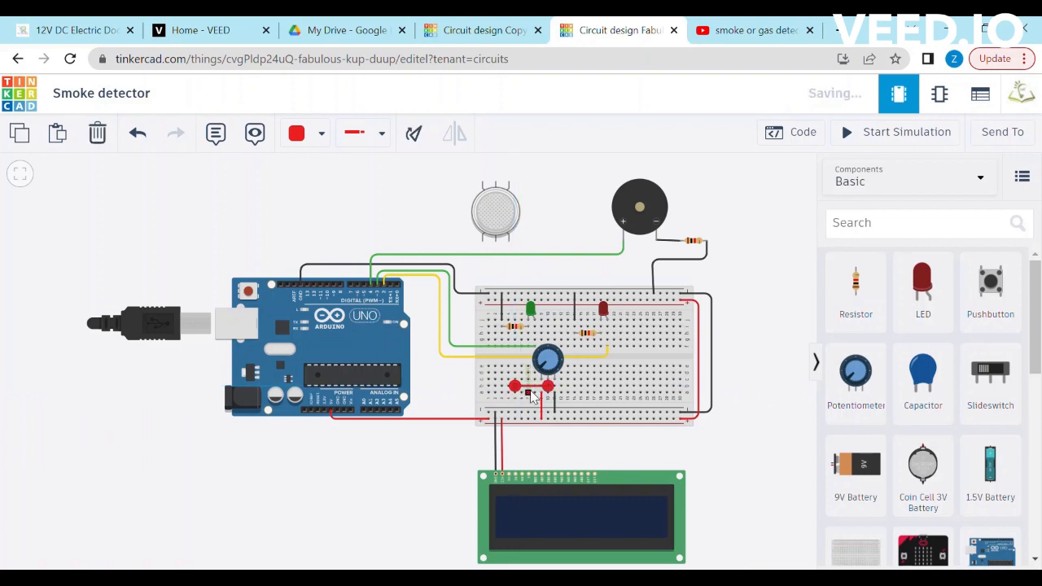
{"action": "key", "text": "Escape"}
{"action": "left_click_drag", "start_coordinate": [536, 391], "coordinate": [525, 392]}
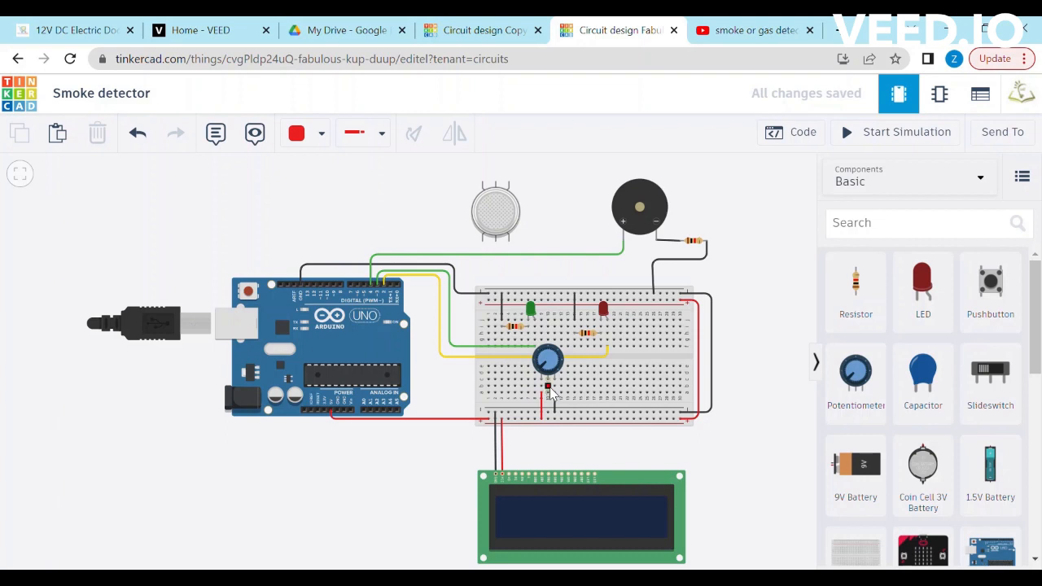
Step: Connect the potentiometer's wiper column to the LCD's contrast pin, square off the wire's bend, and color the wire green
{"action": "left_click", "coordinate": [549, 387]}
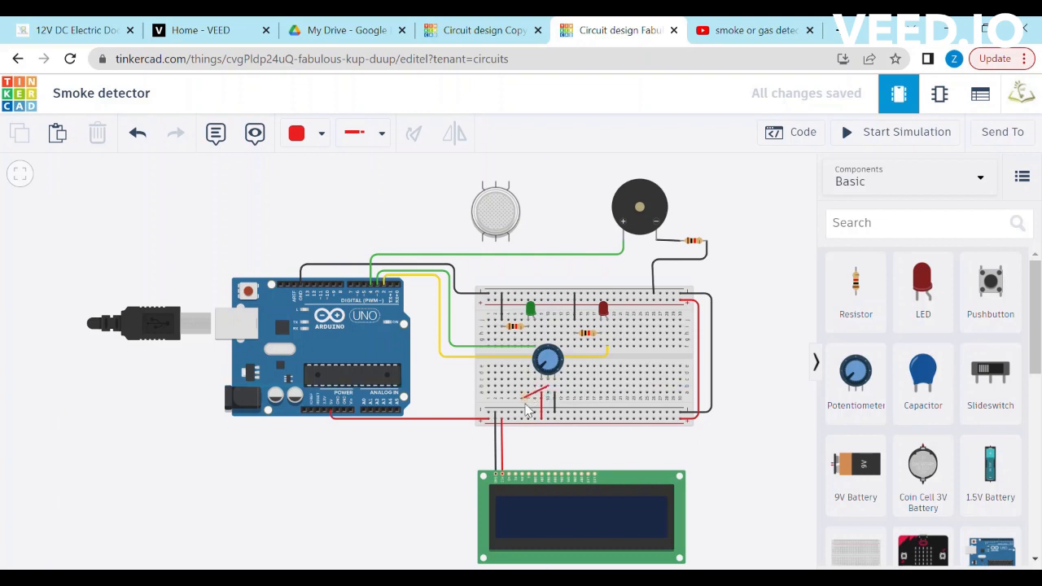
{"action": "left_click", "coordinate": [508, 475]}
{"action": "left_click_drag", "start_coordinate": [523, 435], "coordinate": [508, 386]}
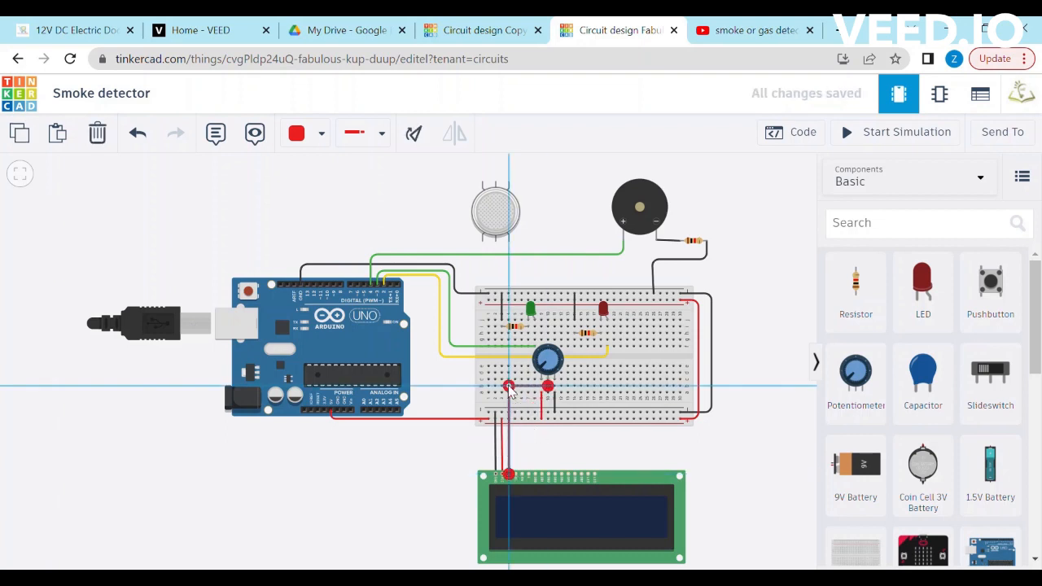
{"action": "left_click", "coordinate": [321, 132]}
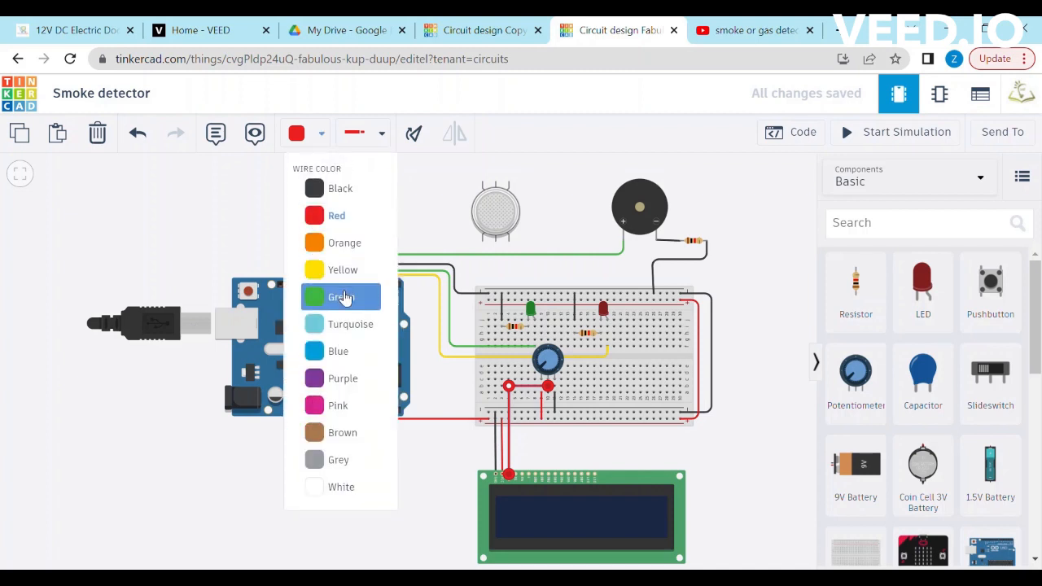
{"action": "left_click", "coordinate": [343, 297]}
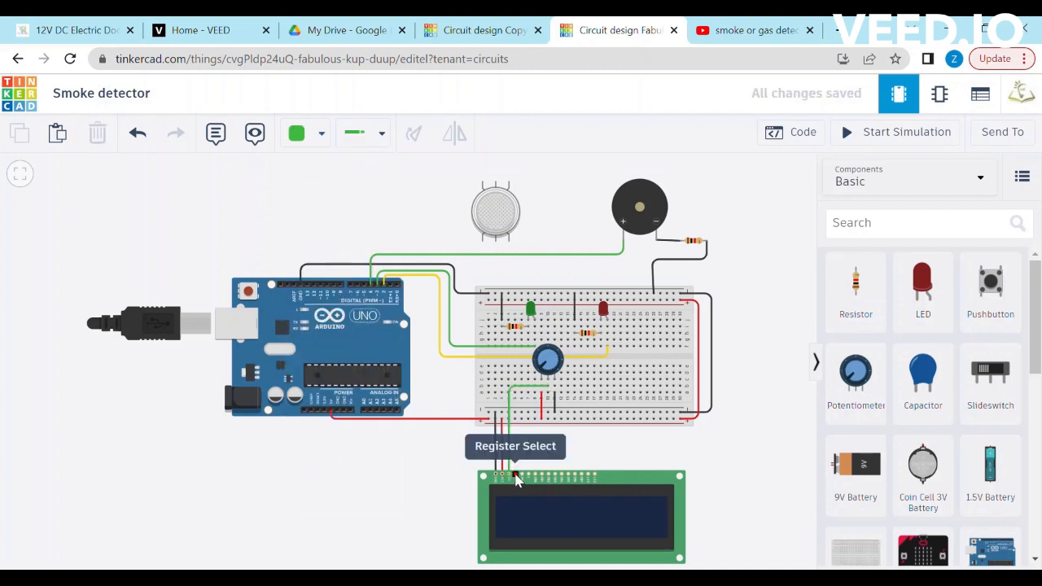
Step: Connect the LCD's read/write pin to the breadboard's lower negative rail and color the wire black
{"action": "left_click", "coordinate": [522, 479]}
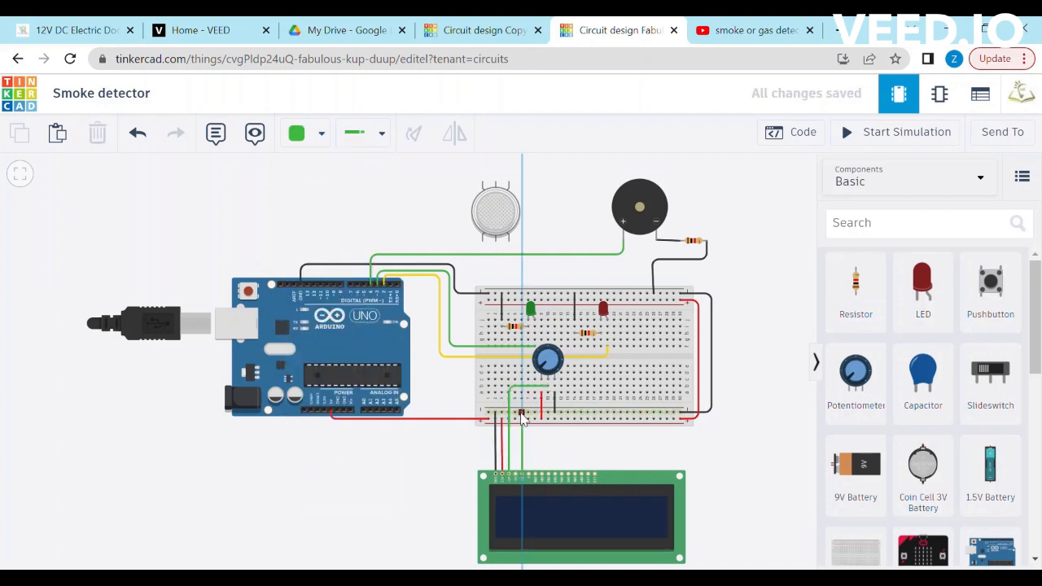
{"action": "left_click", "coordinate": [521, 412]}
{"action": "left_click", "coordinate": [318, 140]}
{"action": "left_click", "coordinate": [314, 188]}
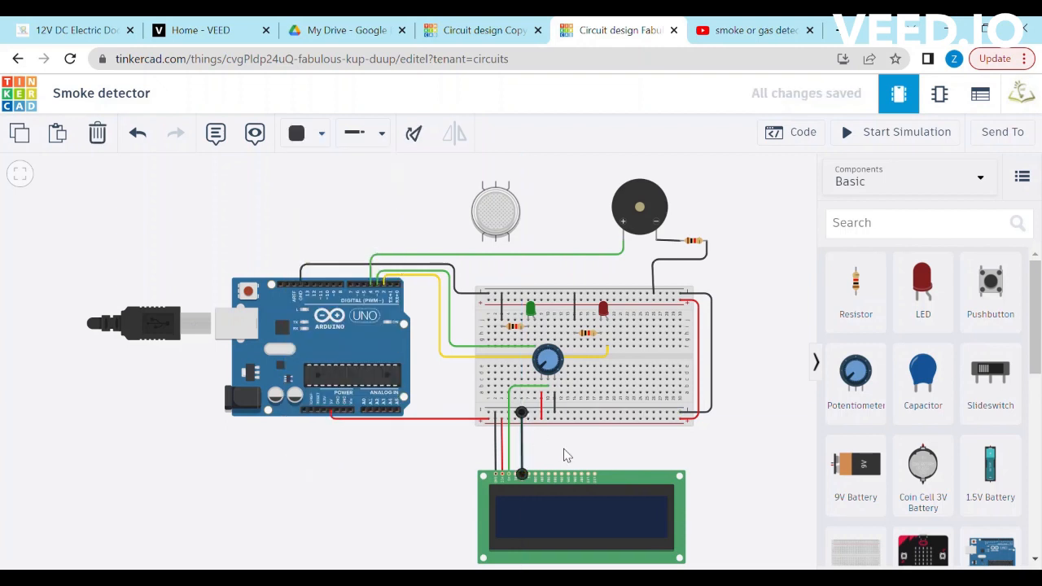
{"action": "left_click", "coordinate": [565, 453]}
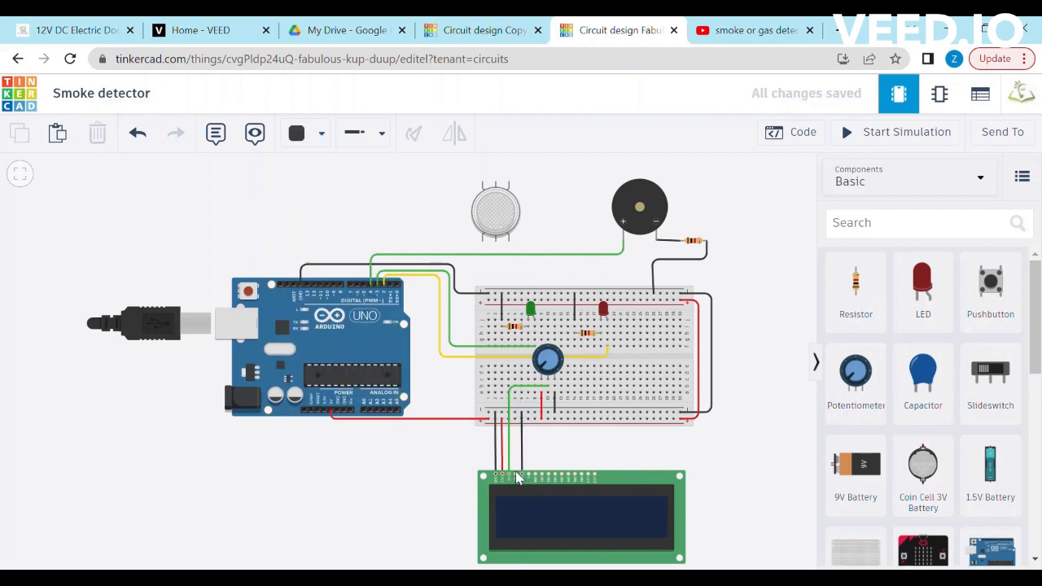
Step: Connect the LCD's Register Select pin to a free column in the breadboard's lower half and color the wire turquoise
{"action": "left_click", "coordinate": [517, 477]}
{"action": "left_click", "coordinate": [516, 433]}
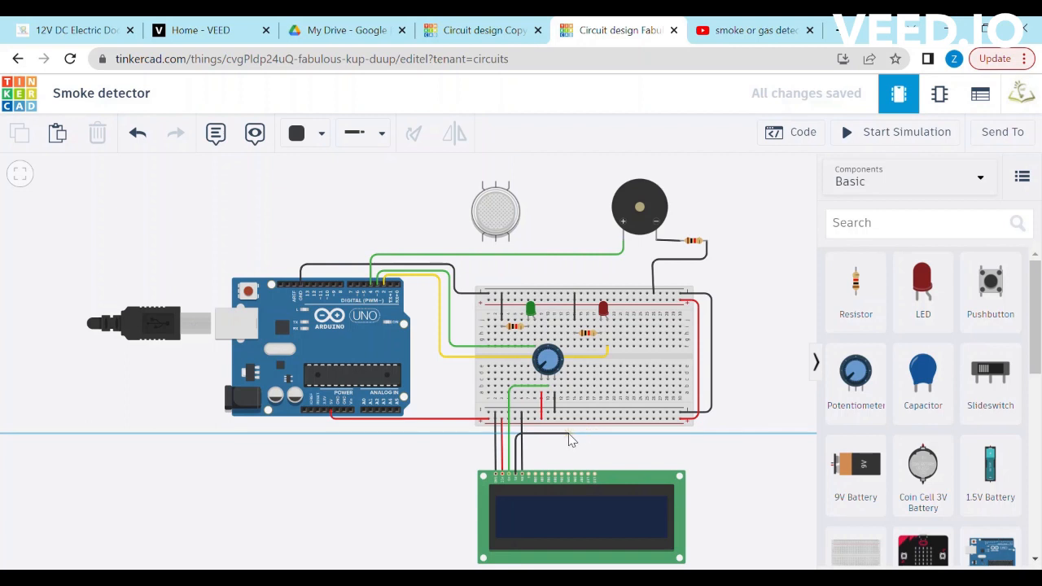
{"action": "left_click", "coordinate": [573, 434]}
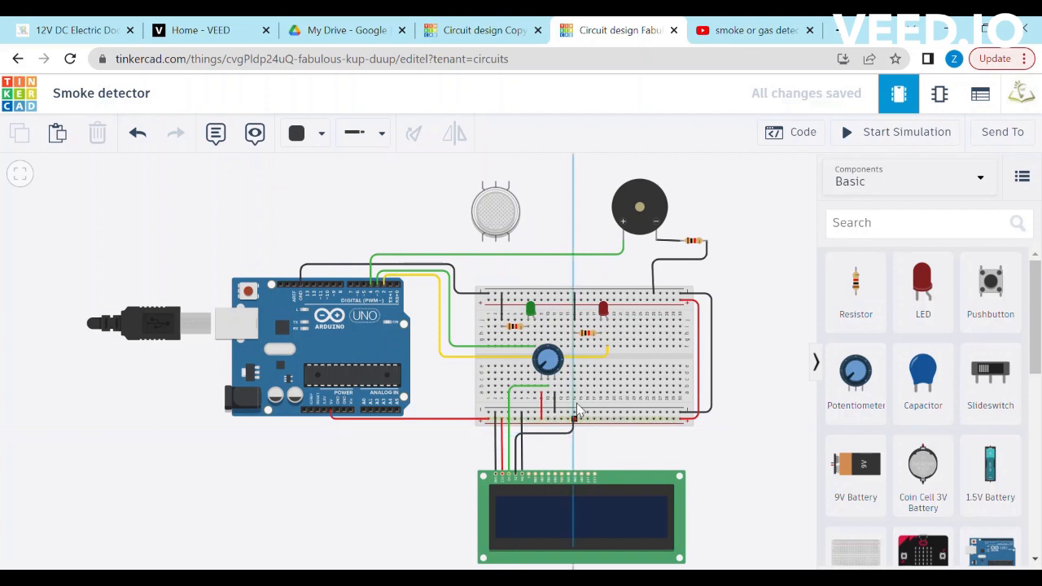
{"action": "left_click", "coordinate": [575, 386]}
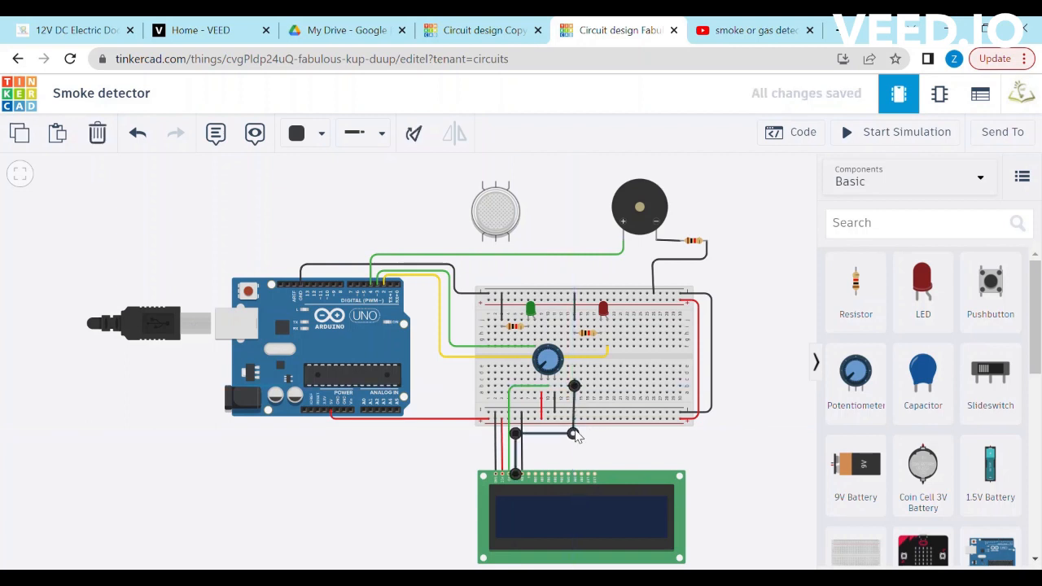
{"action": "left_click", "coordinate": [321, 135]}
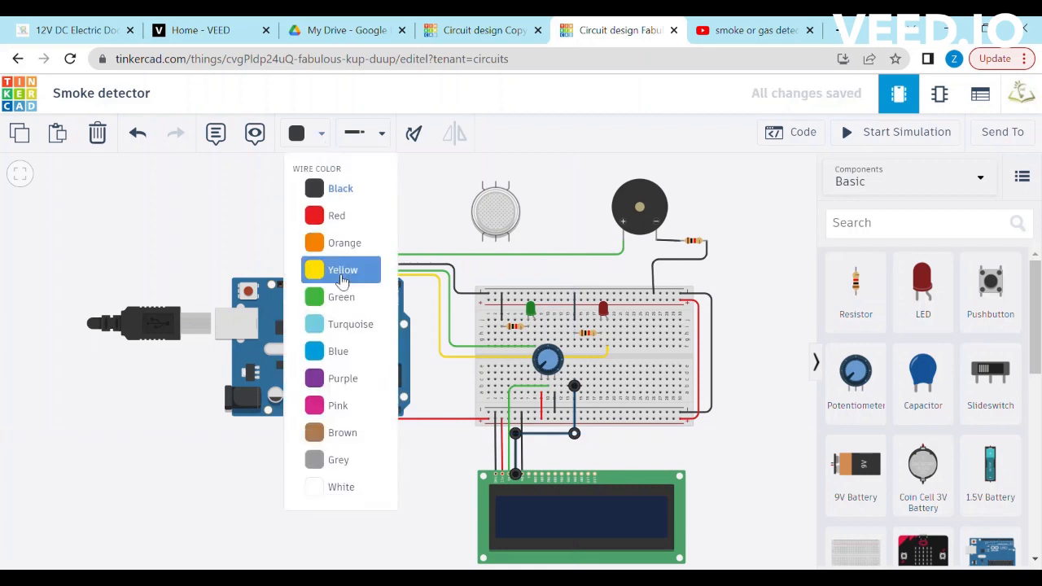
{"action": "left_click", "coordinate": [341, 325]}
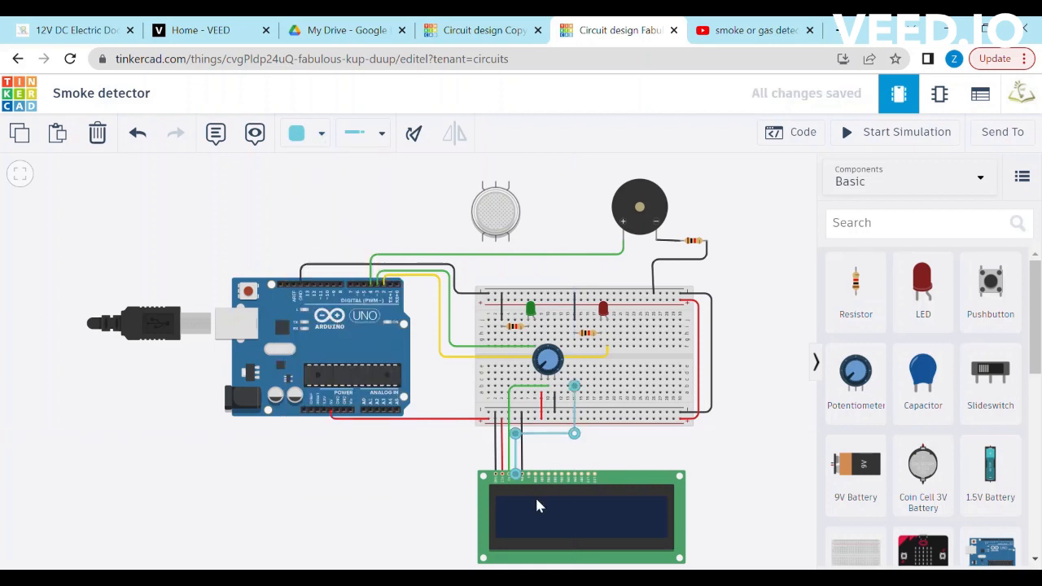
{"action": "left_click", "coordinate": [608, 460]}
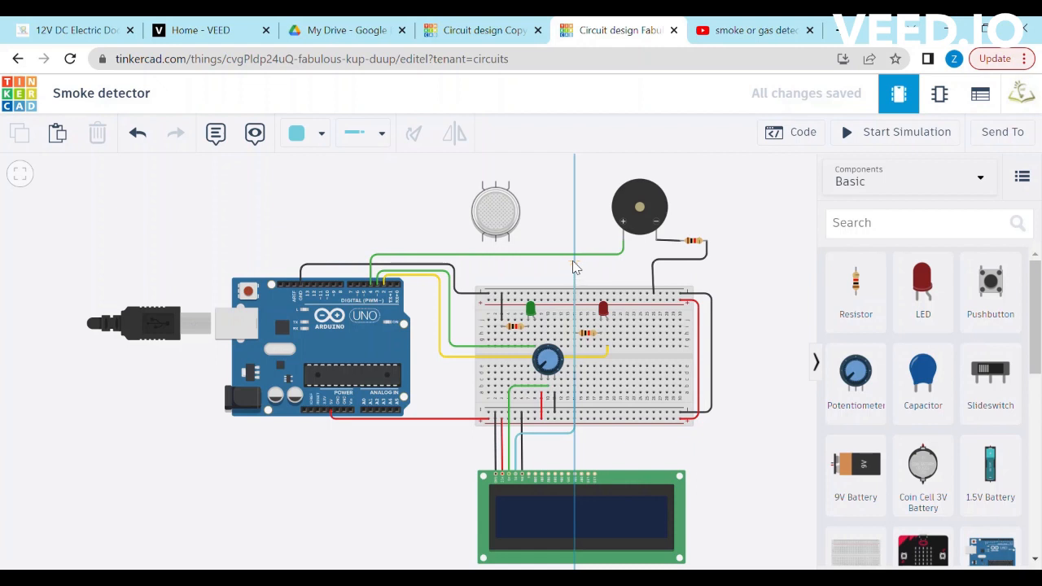
Step: Wire the Register Select column in turquoise to Arduino pin D5, routing it above the breadboard with square bends
{"action": "left_click", "coordinate": [574, 265]}
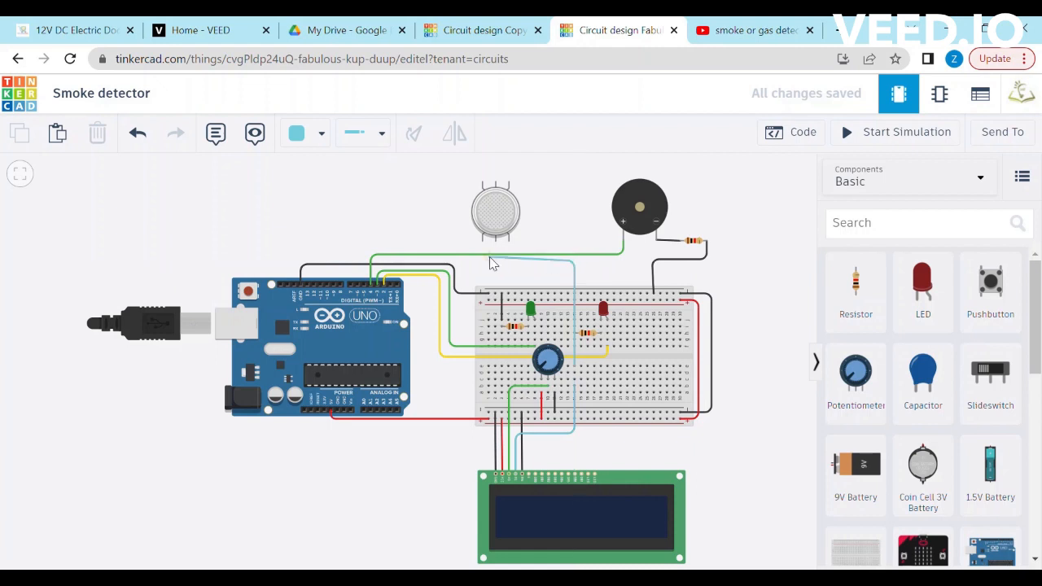
{"action": "left_click", "coordinate": [363, 265]}
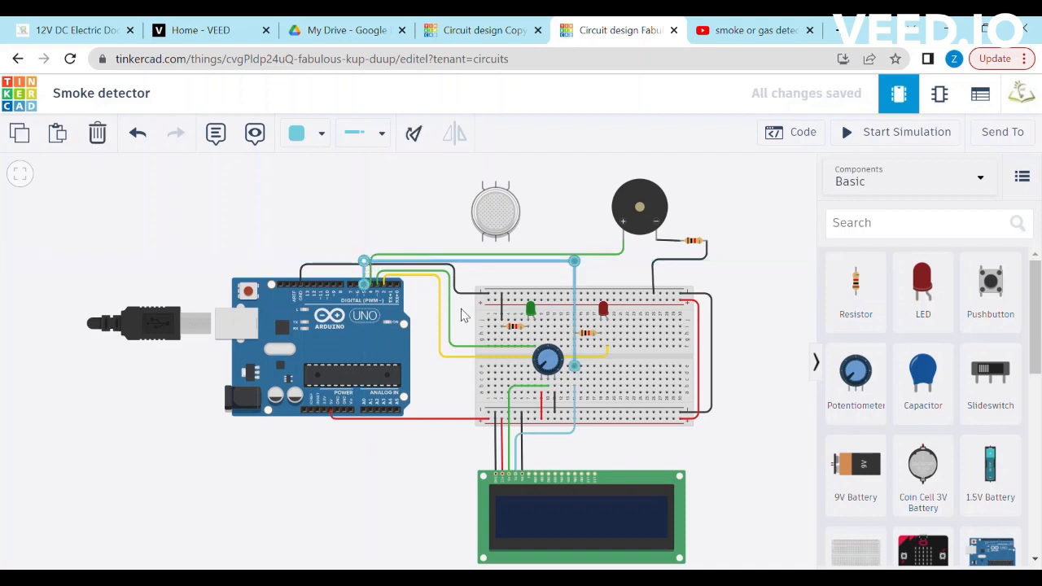
{"action": "left_click", "coordinate": [619, 278]}
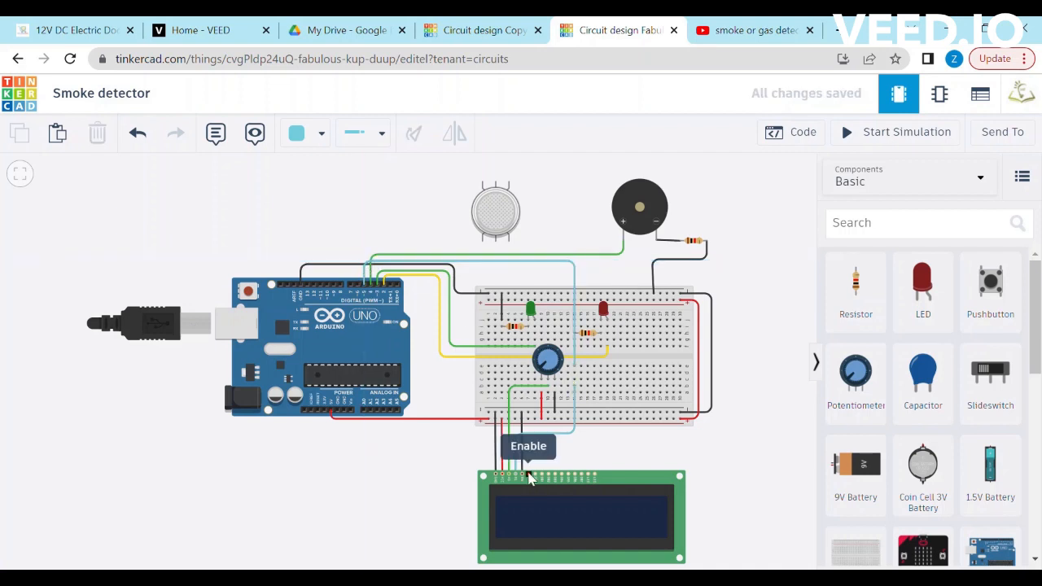
Step: Connect the LCD's Enable pin to the lower-half column just right of the Register Select column and color the wire blue
{"action": "left_click", "coordinate": [529, 478]}
{"action": "left_click", "coordinate": [529, 447]}
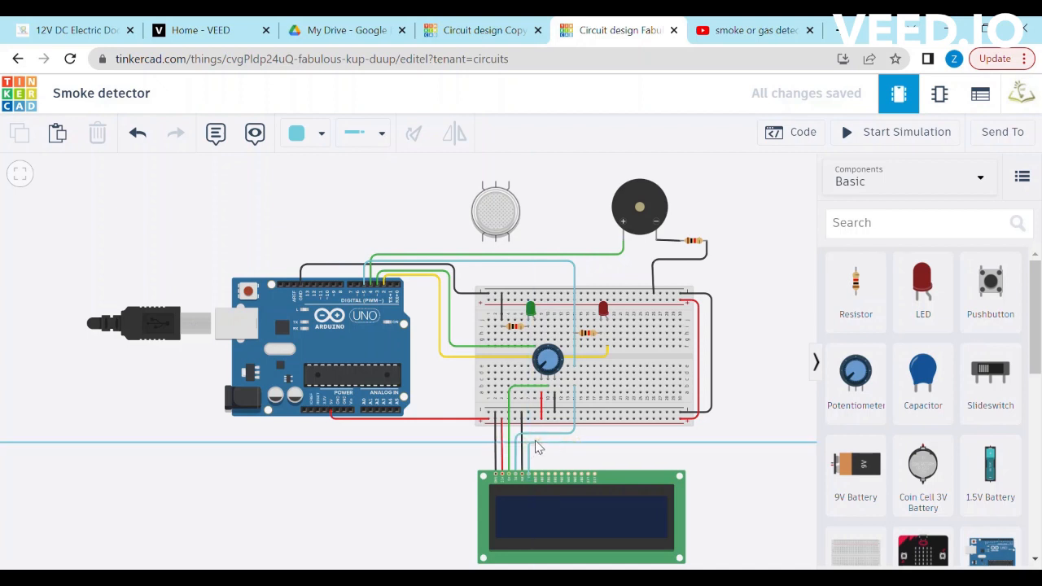
{"action": "left_click", "coordinate": [580, 443]}
{"action": "left_click", "coordinate": [580, 394]}
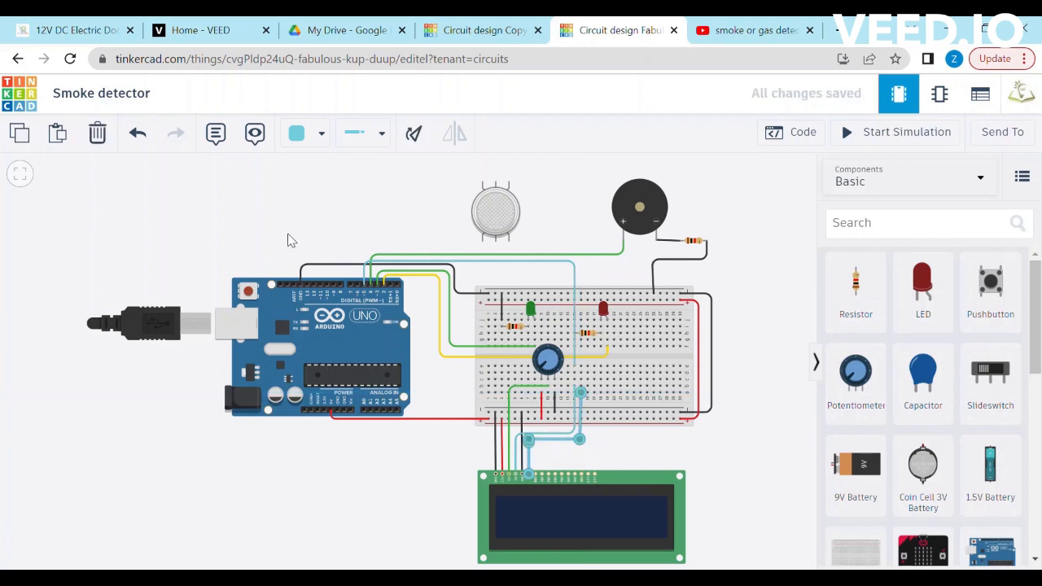
{"action": "left_click", "coordinate": [299, 132]}
{"action": "left_click", "coordinate": [338, 351]}
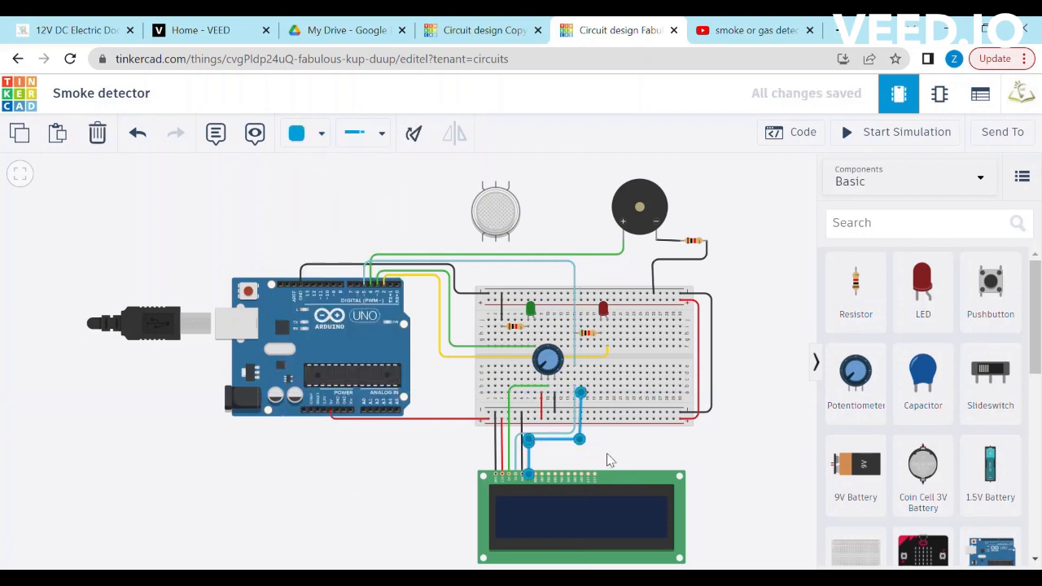
{"action": "key", "text": "Escape"}
Step: Wire the Enable column in blue to Arduino pin D6, routing it above the turquoise and green wires
{"action": "left_click", "coordinate": [582, 367]}
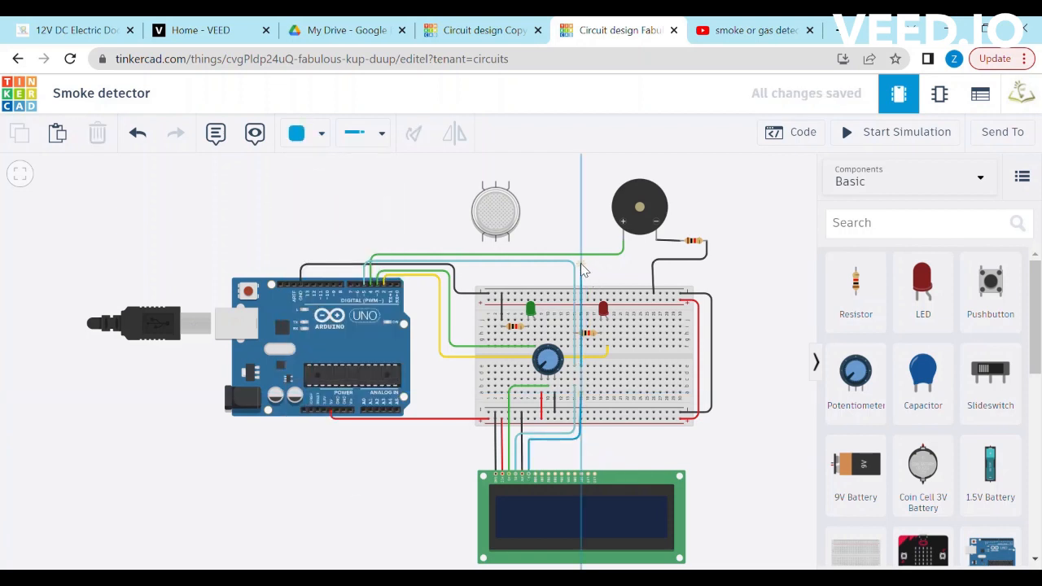
{"action": "left_click", "coordinate": [583, 247]}
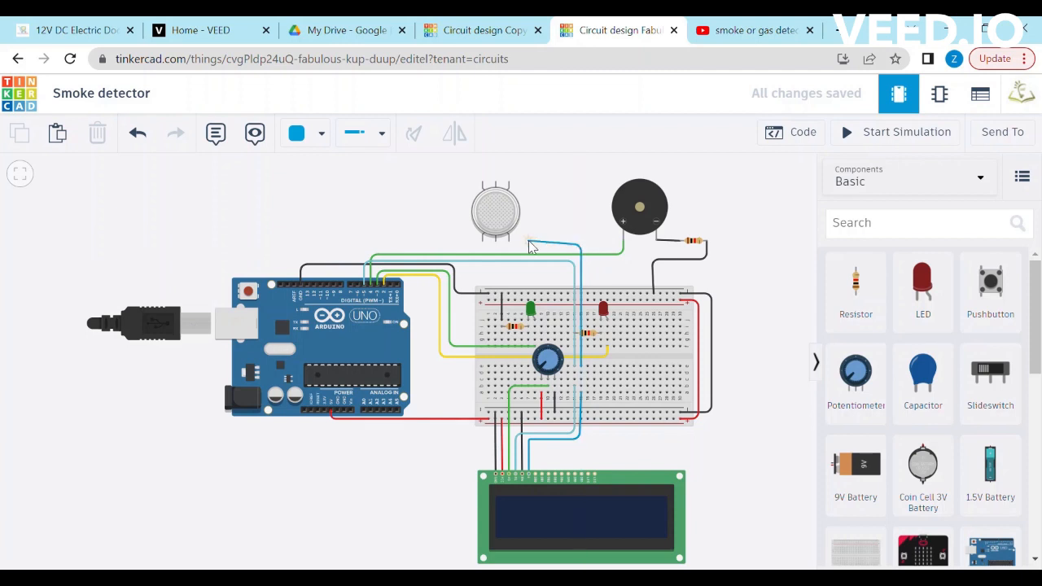
{"action": "left_click", "coordinate": [358, 247]}
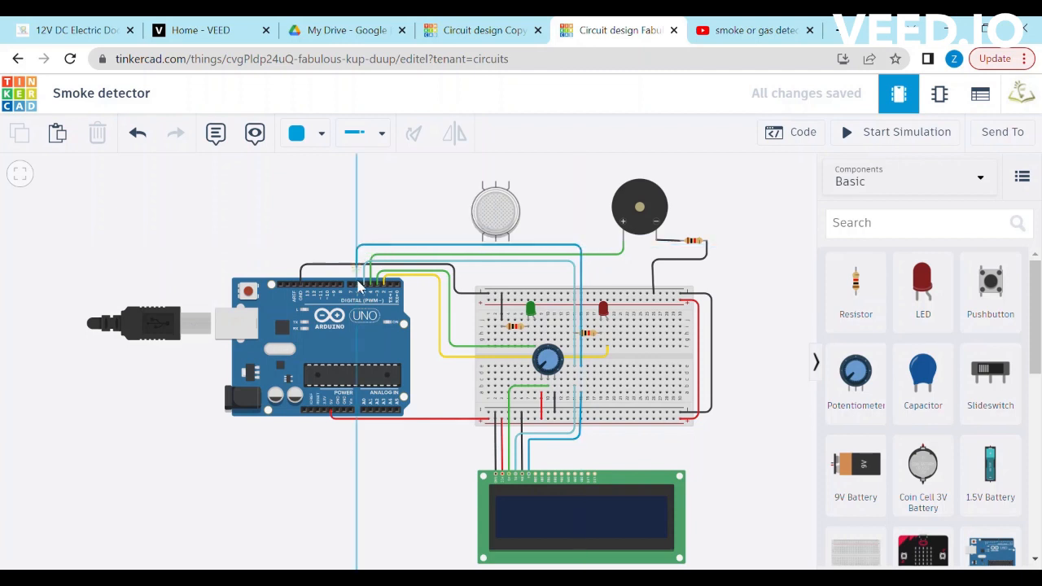
{"action": "left_click", "coordinate": [357, 284]}
Step: Move the gas sensor up to leave more space above the blue wire
{"action": "left_click_drag", "start_coordinate": [502, 204], "coordinate": [499, 175]}
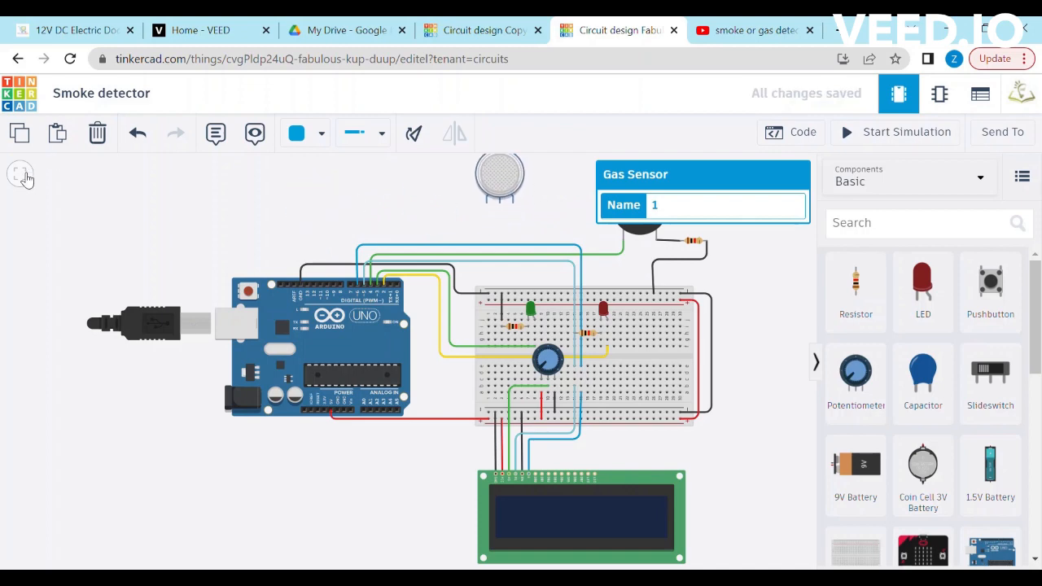
{"action": "left_click", "coordinate": [23, 176]}
{"action": "left_click", "coordinate": [711, 435]}
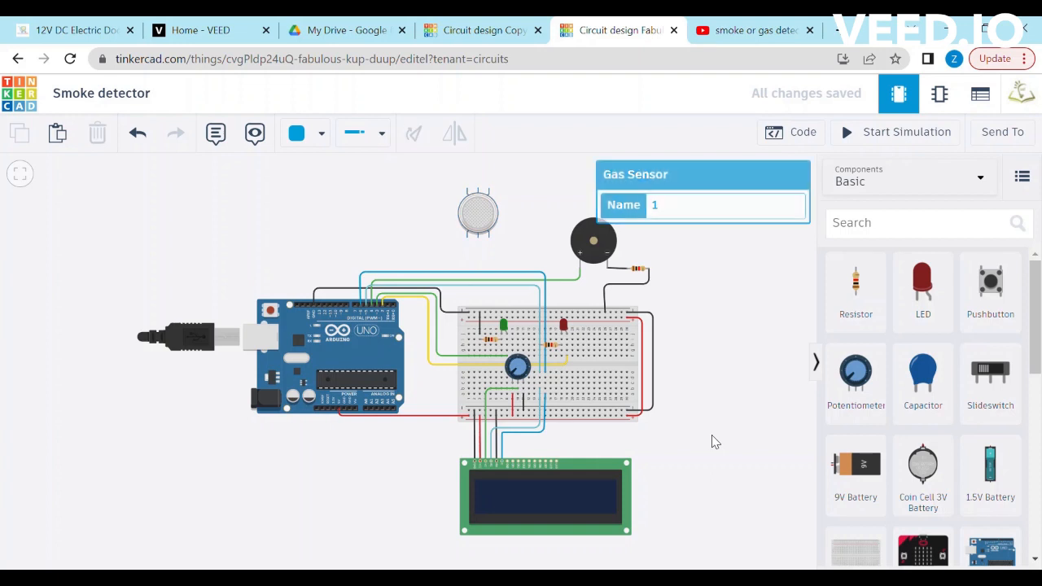
Step: Connect the LCD's DB4 pin with a blue wire to a free column in the breadboard's lower half, right of the Enable column
{"action": "left_click", "coordinate": [529, 463]}
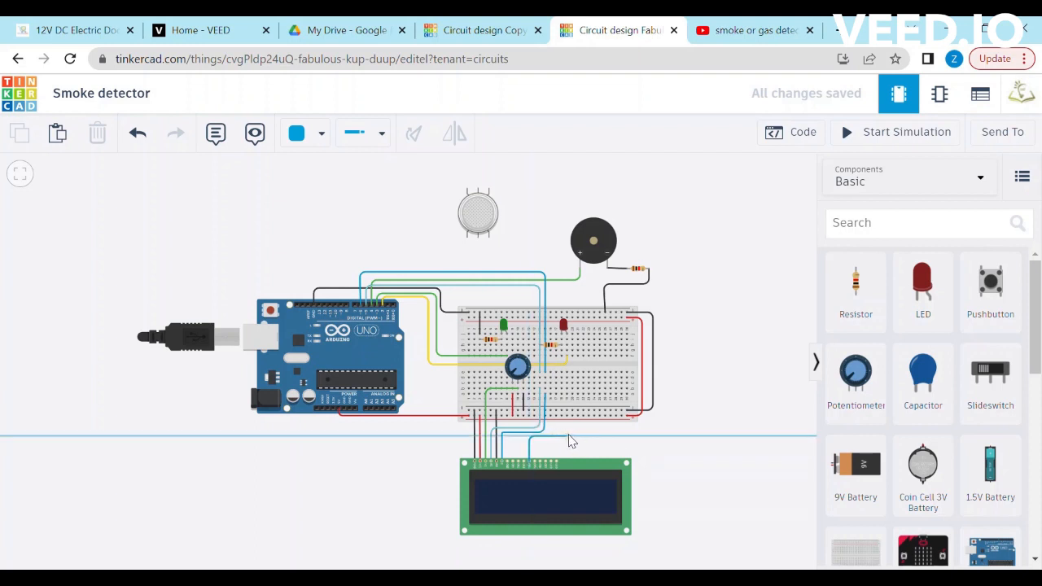
{"action": "left_click", "coordinate": [569, 437]}
{"action": "left_click", "coordinate": [572, 383]}
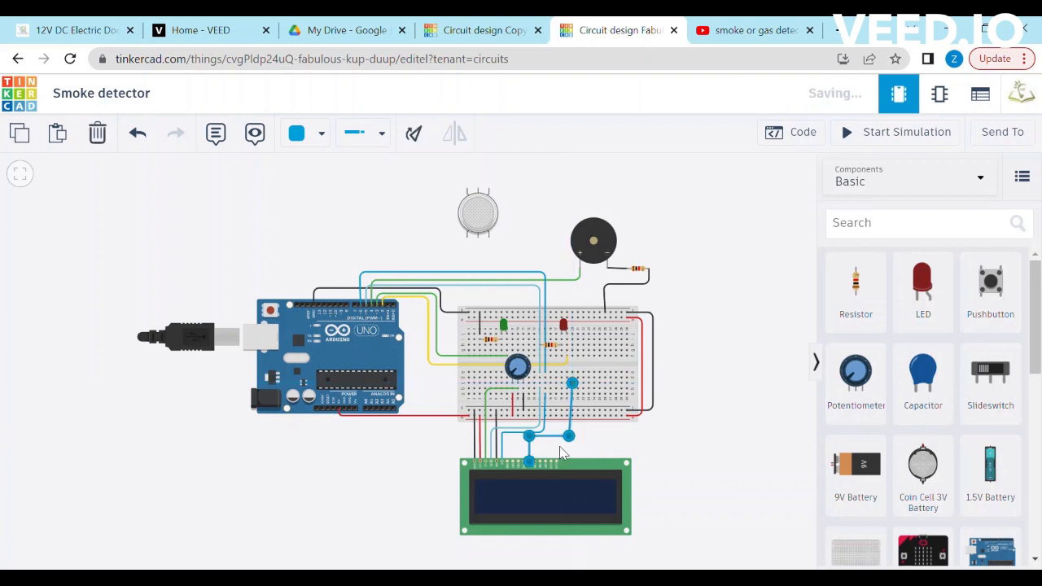
Step: Color the DB4 wire purple and run a matching purple wire from its column to Arduino pin D10, above the blue wire
{"action": "left_click", "coordinate": [321, 132]}
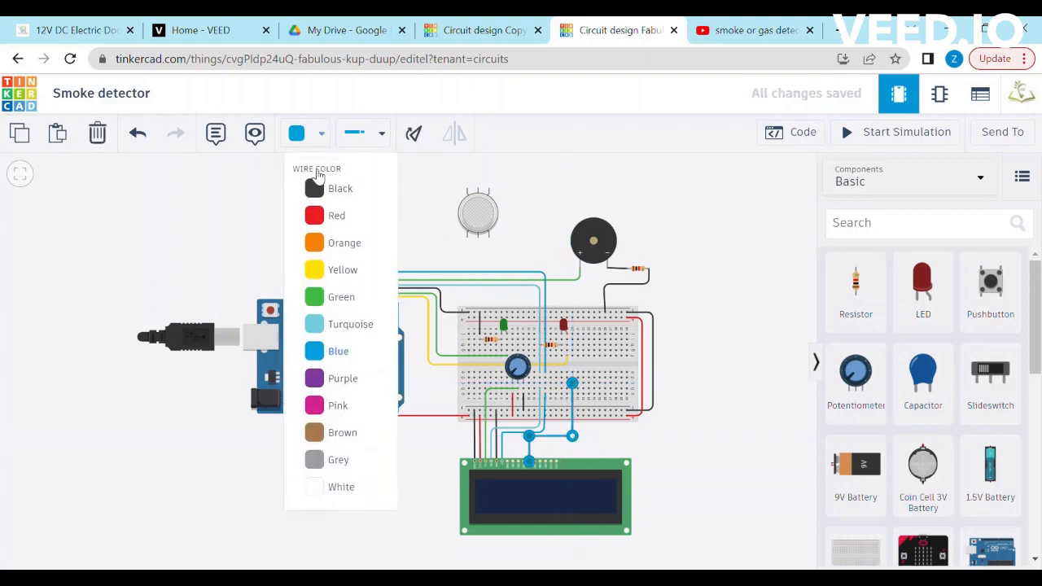
{"action": "left_click", "coordinate": [342, 380]}
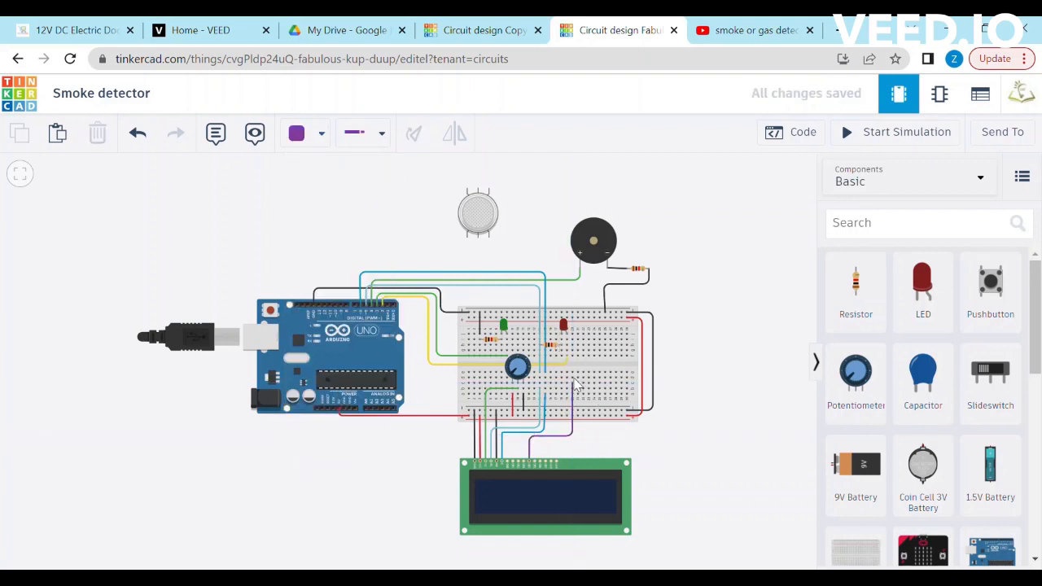
{"action": "left_click_drag", "start_coordinate": [575, 385], "coordinate": [574, 279]}
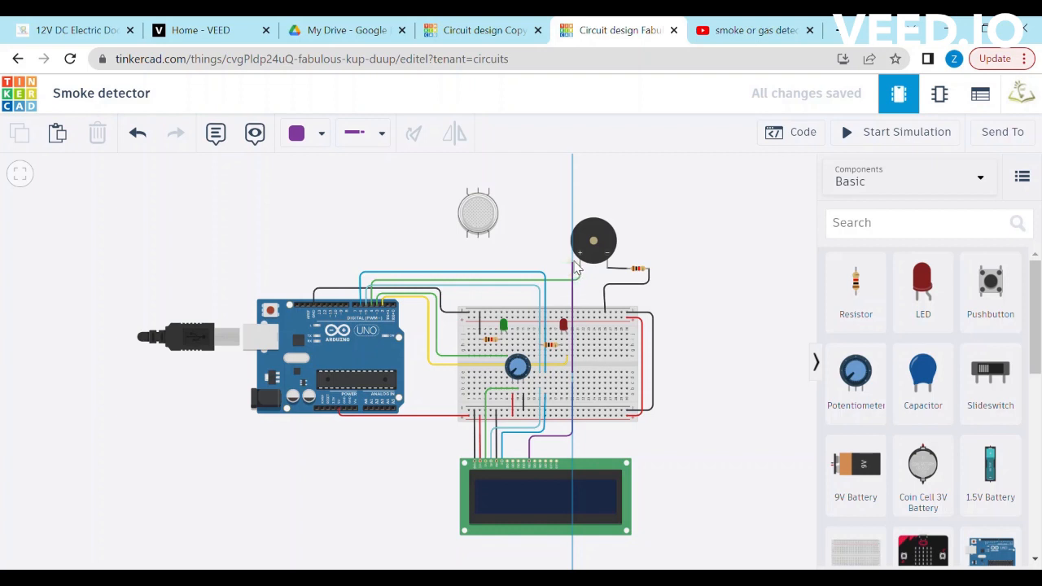
{"action": "left_click", "coordinate": [574, 262]}
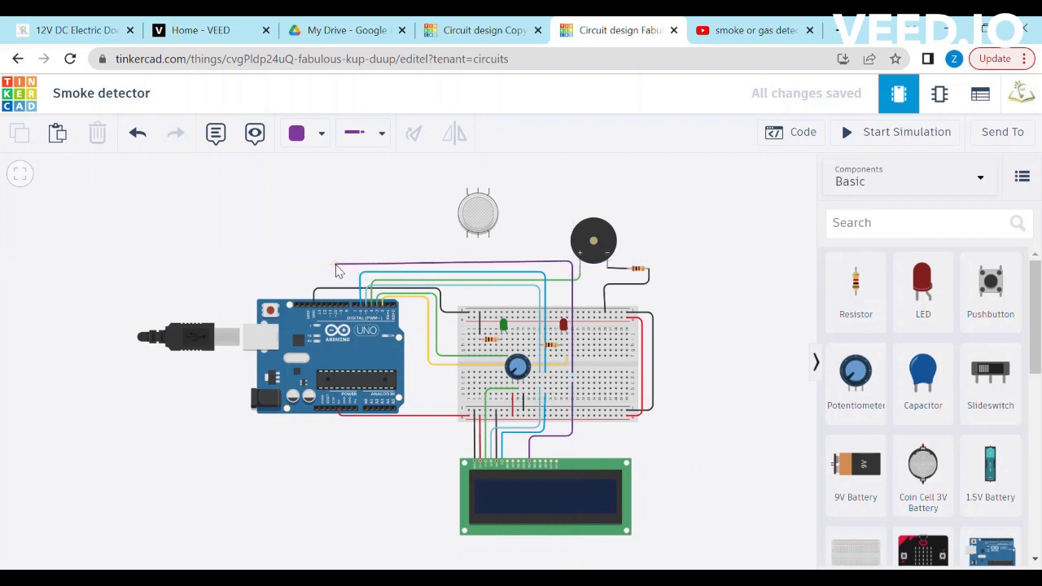
{"action": "left_click", "coordinate": [336, 265]}
{"action": "left_click", "coordinate": [335, 304]}
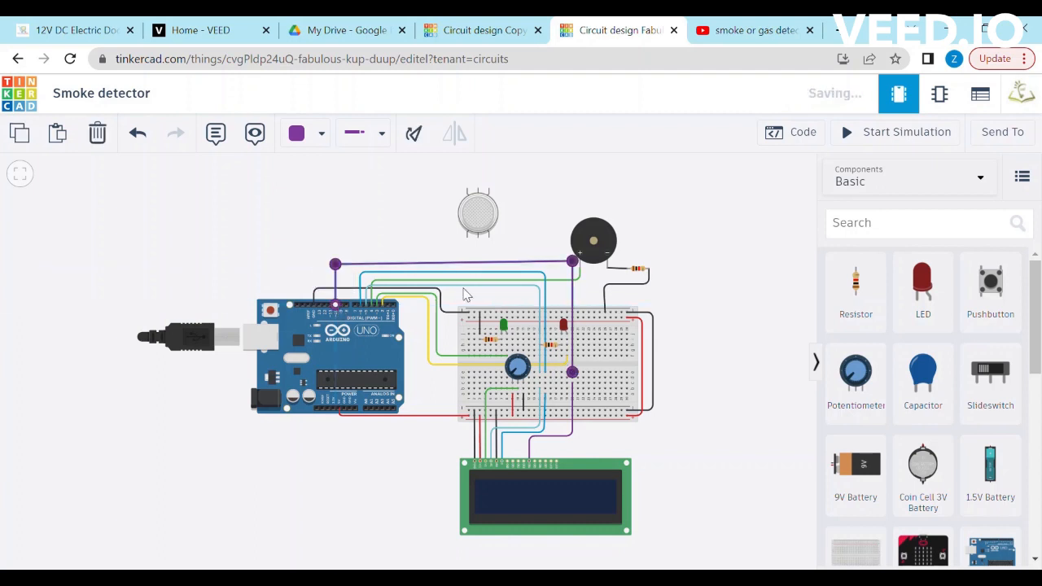
Step: Move the piezo buzzer up, clear of the purple wire, and place its resistor just below the negative lead
{"action": "left_click_drag", "start_coordinate": [572, 261], "coordinate": [589, 209]}
{"action": "left_click", "coordinate": [660, 268]}
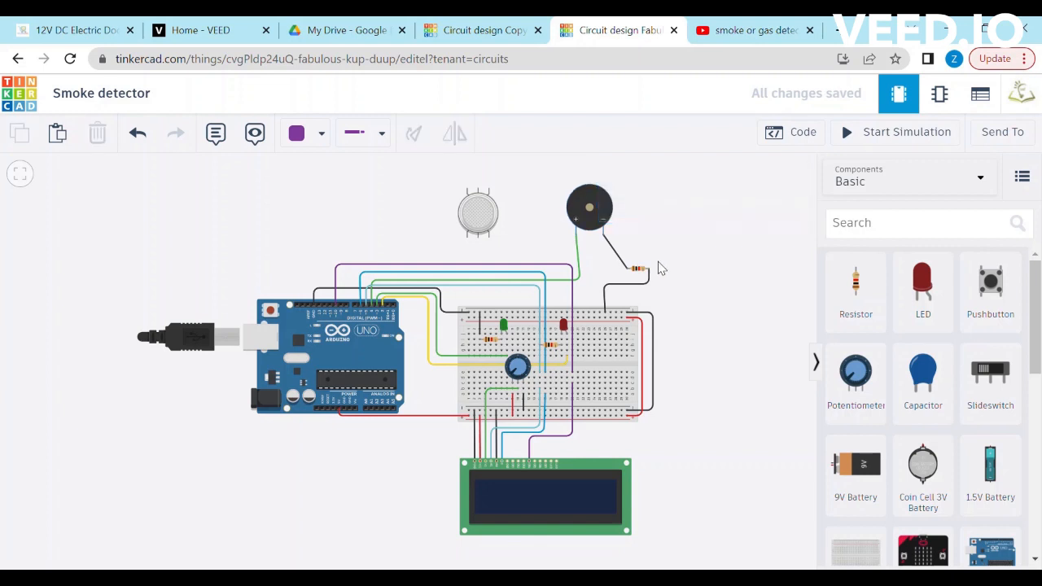
{"action": "left_click_drag", "start_coordinate": [641, 276], "coordinate": [644, 262]}
{"action": "left_click", "coordinate": [709, 298]}
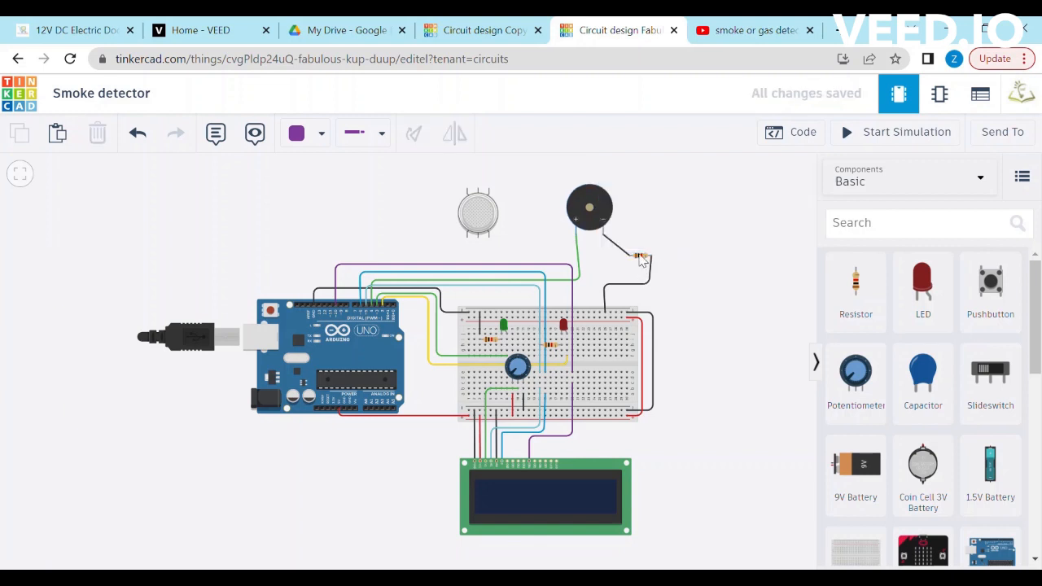
{"action": "left_click", "coordinate": [640, 259]}
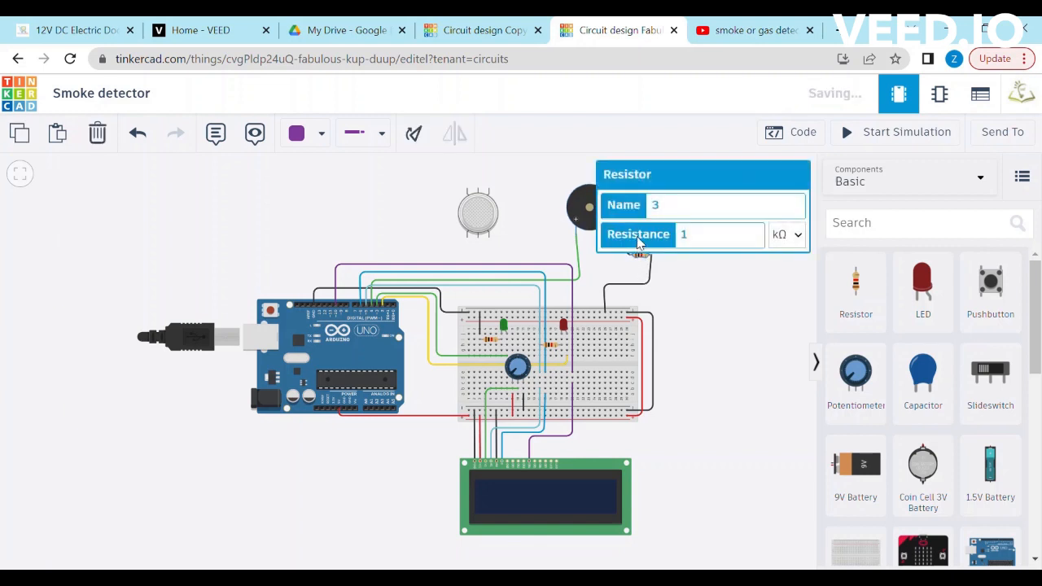
{"action": "left_click", "coordinate": [727, 356]}
{"action": "left_click_drag", "start_coordinate": [640, 258], "coordinate": [589, 321]}
{"action": "left_click", "coordinate": [510, 228]}
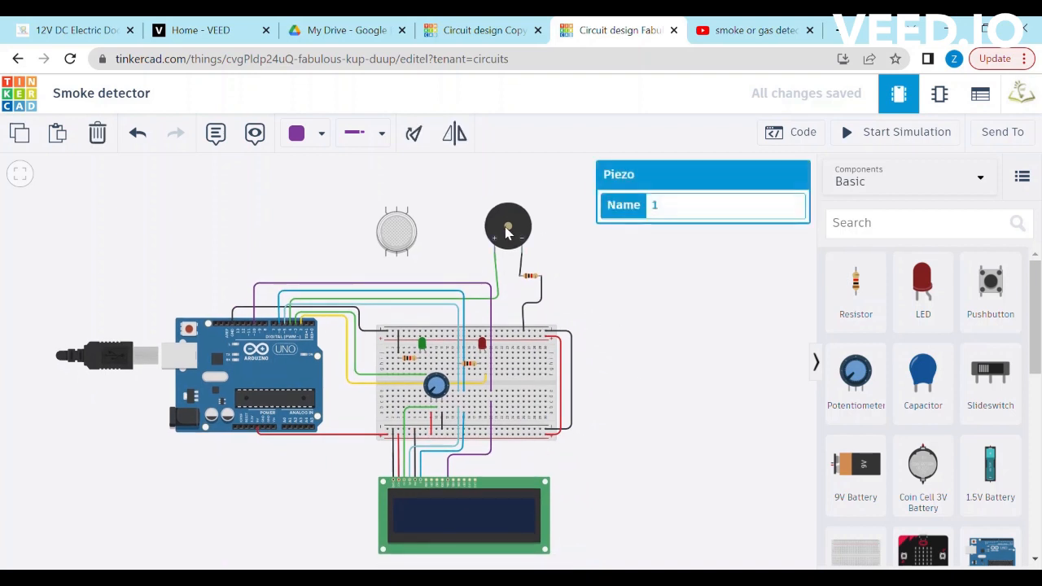
Step: Nudge the piezo, its resistor and the black wire's bend into line so their connecting wires run straight
{"action": "left_click_drag", "start_coordinate": [511, 229], "coordinate": [514, 229]}
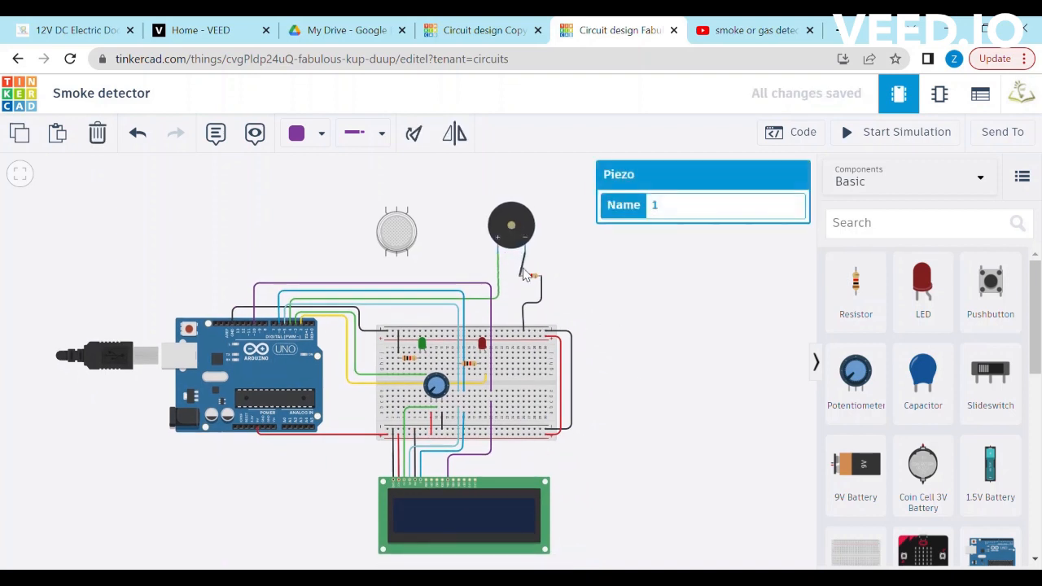
{"action": "left_click_drag", "start_coordinate": [530, 283], "coordinate": [536, 275]}
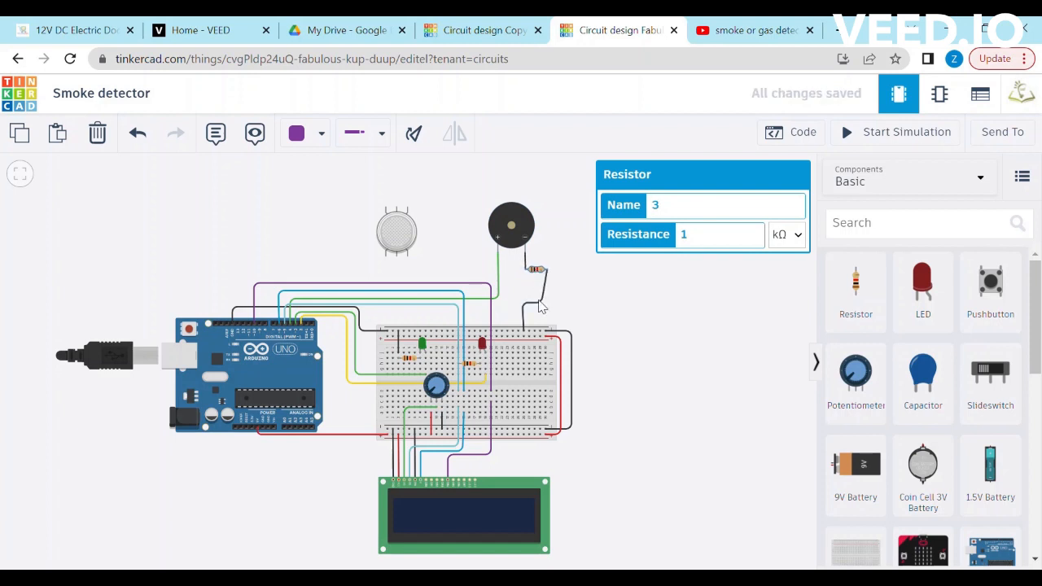
{"action": "left_click", "coordinate": [543, 307]}
{"action": "left_click_drag", "start_coordinate": [543, 307], "coordinate": [547, 301]}
{"action": "left_click", "coordinate": [603, 333]}
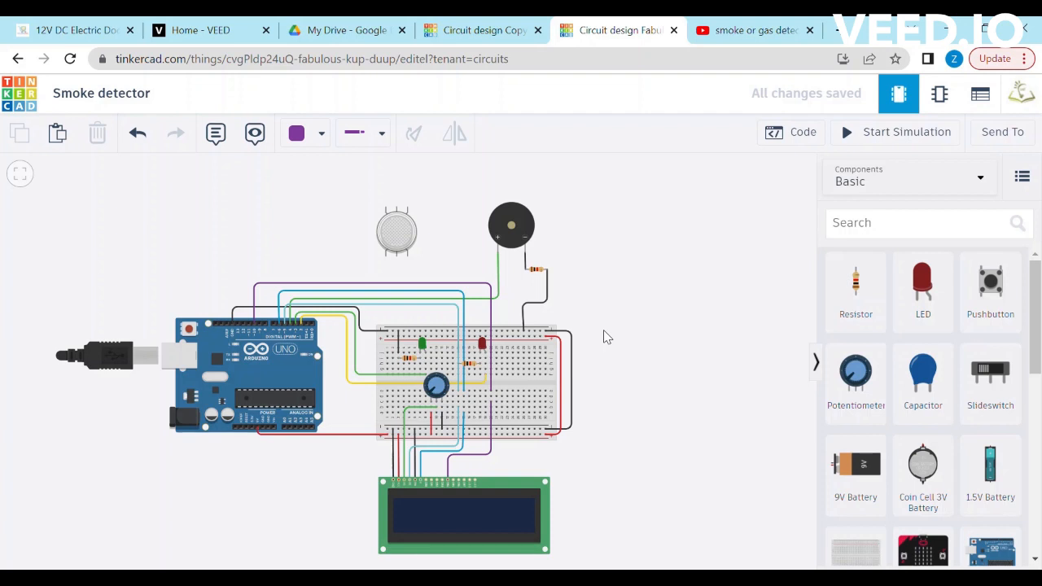
Step: Connect the LCD's DB5 pin to the lower-half column just right of the DB4 column and color the wire pink
{"action": "left_click", "coordinate": [454, 484]}
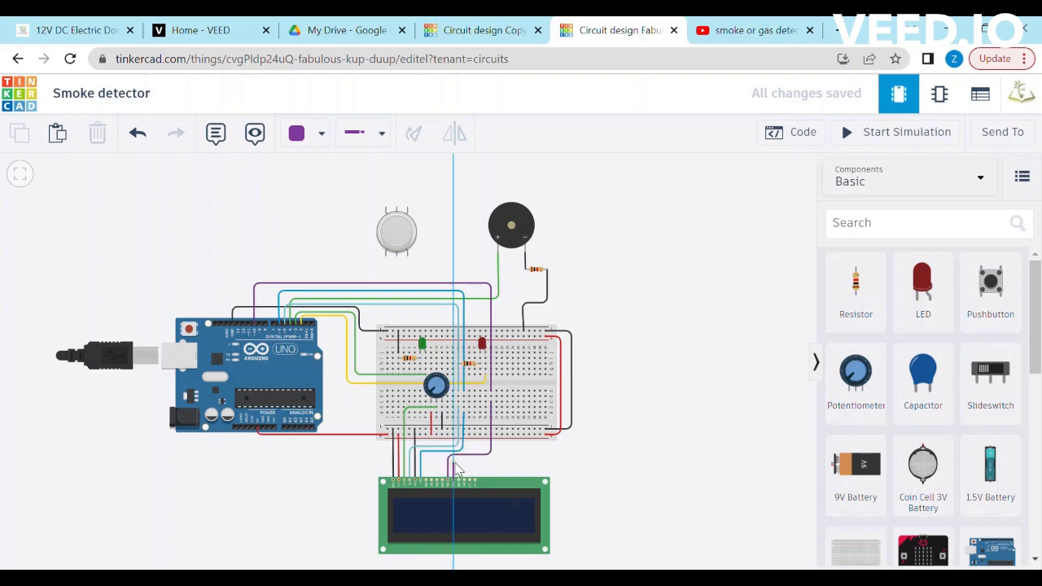
{"action": "left_click", "coordinate": [453, 457]}
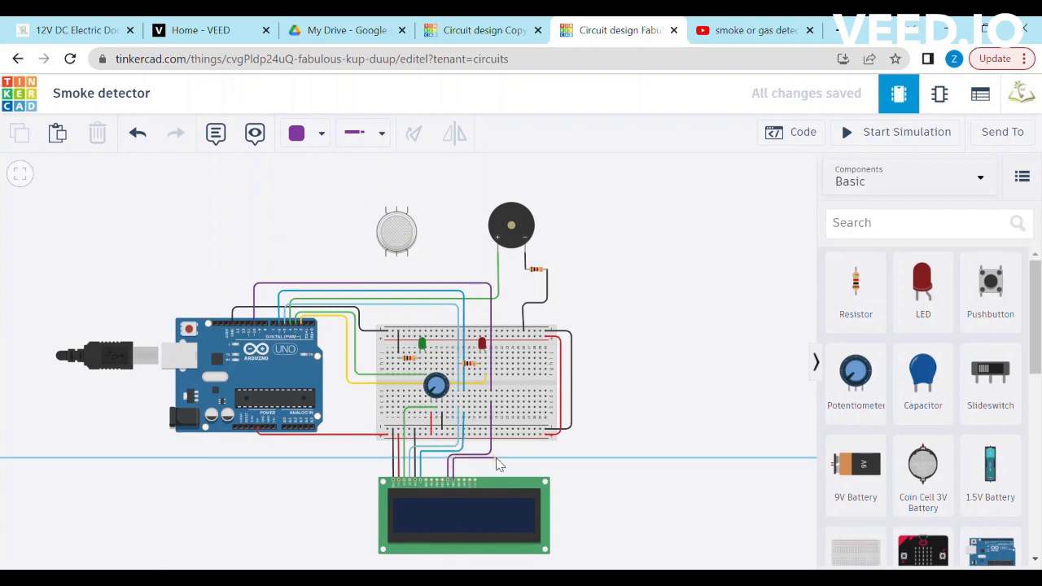
{"action": "left_click", "coordinate": [496, 457]}
{"action": "left_click", "coordinate": [497, 403]}
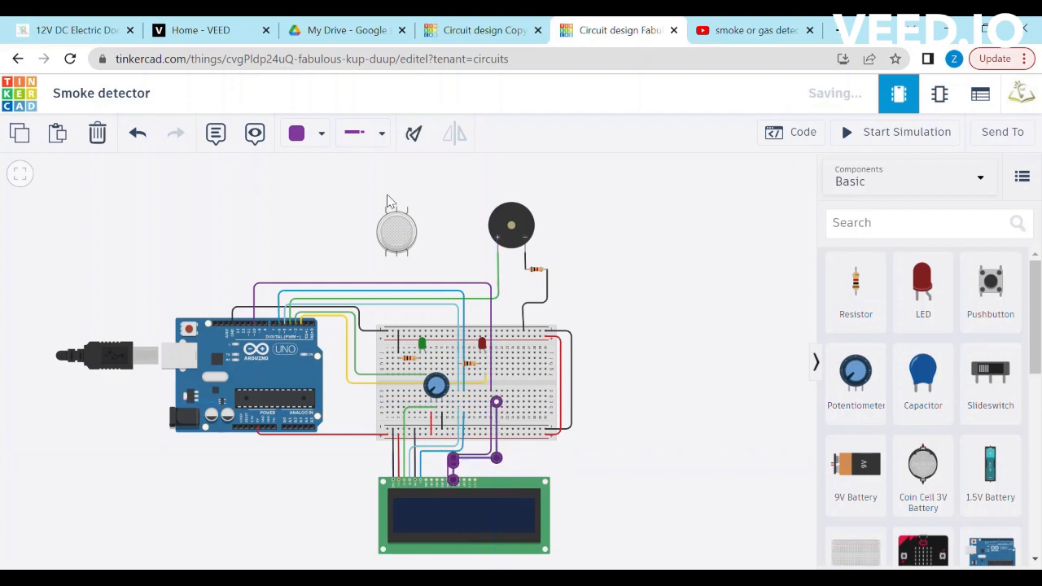
{"action": "left_click", "coordinate": [329, 140]}
{"action": "left_click", "coordinate": [334, 403]}
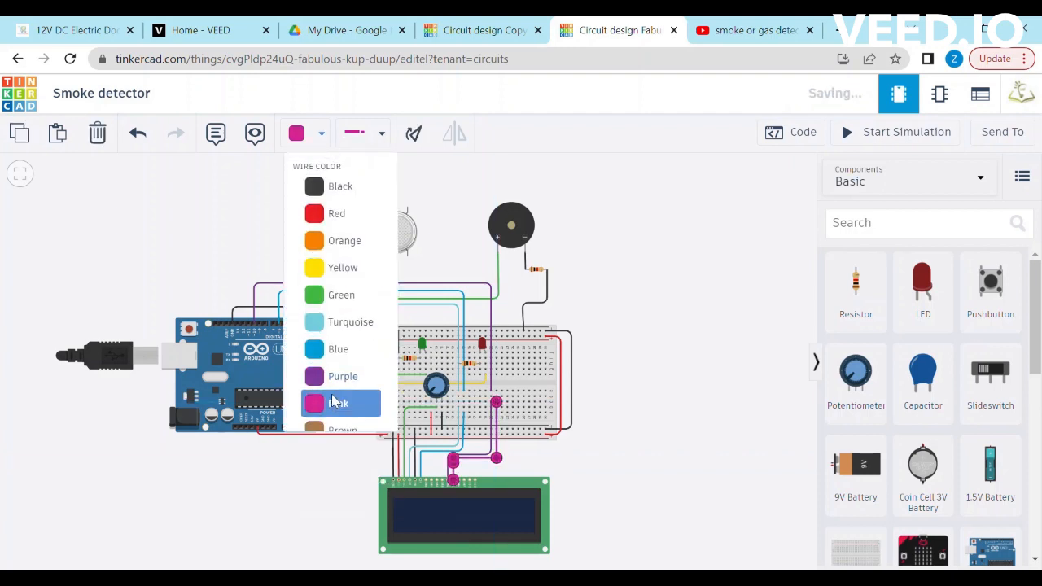
{"action": "left_click", "coordinate": [590, 479]}
Step: Wire the DB5 column in pink to Arduino pin D9, routing it just above the purple wire
{"action": "left_click", "coordinate": [497, 394]}
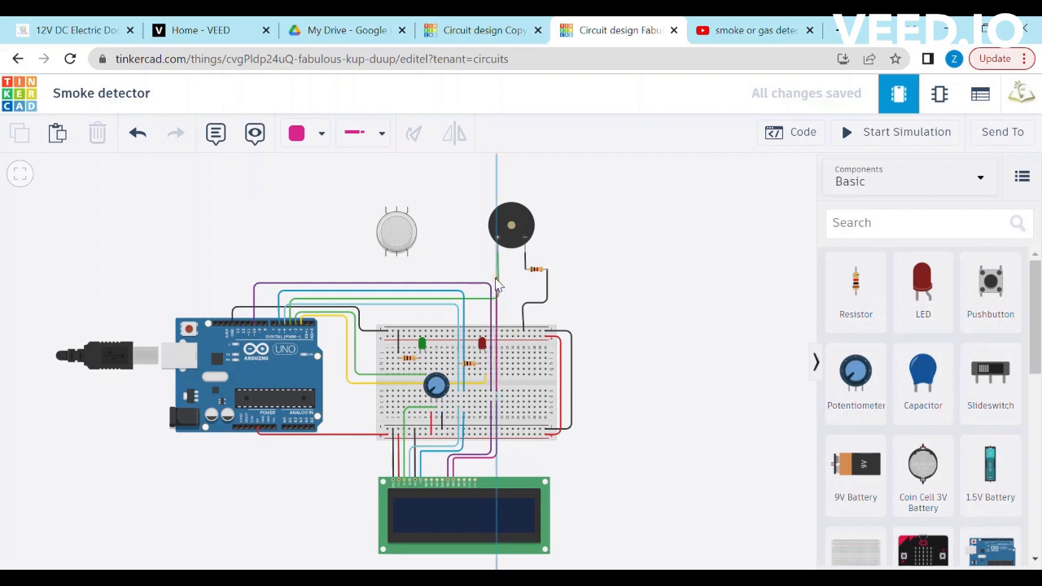
{"action": "left_click", "coordinate": [498, 283]}
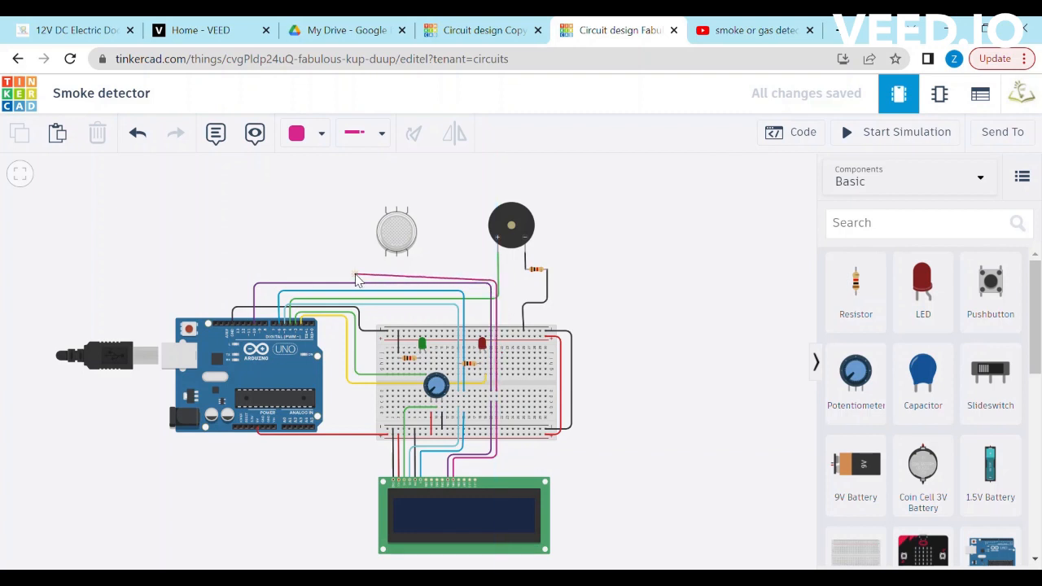
{"action": "left_click", "coordinate": [262, 285]}
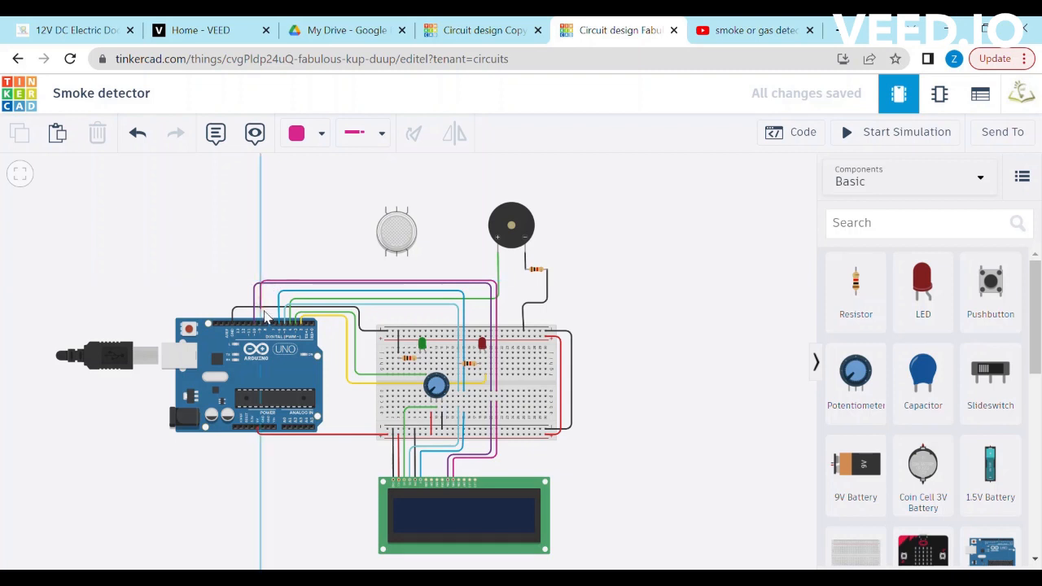
{"action": "left_click", "coordinate": [261, 325]}
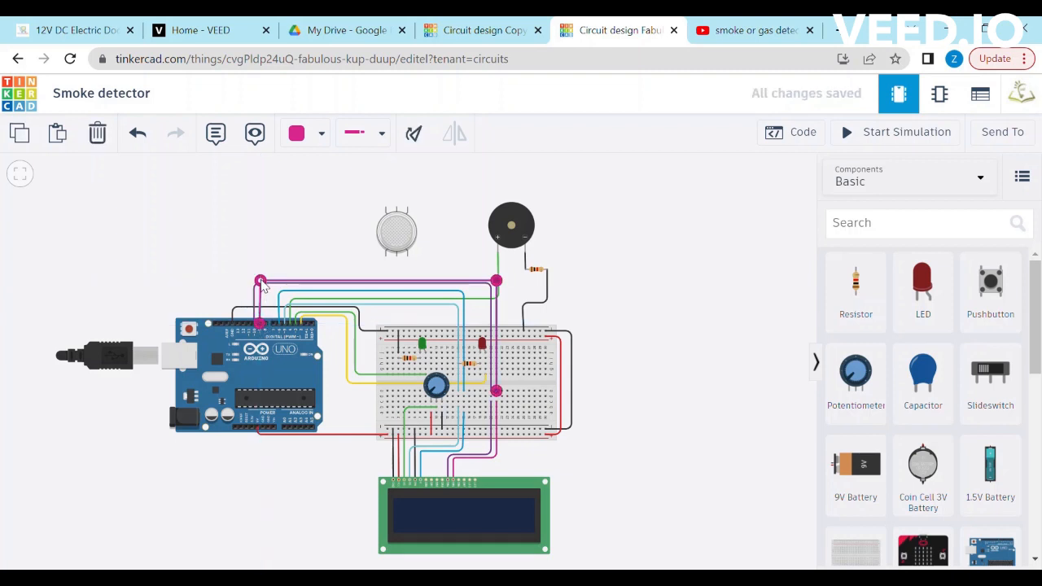
Step: Move the piezo up and right, shift its resistor right, and realign the bends of its green and black wires
{"action": "left_click_drag", "start_coordinate": [511, 225], "coordinate": [531, 205]}
{"action": "left_click", "coordinate": [500, 296]}
{"action": "left_click_drag", "start_coordinate": [499, 299], "coordinate": [567, 303]}
{"action": "left_click", "coordinate": [557, 291]}
{"action": "left_click", "coordinate": [585, 338]}
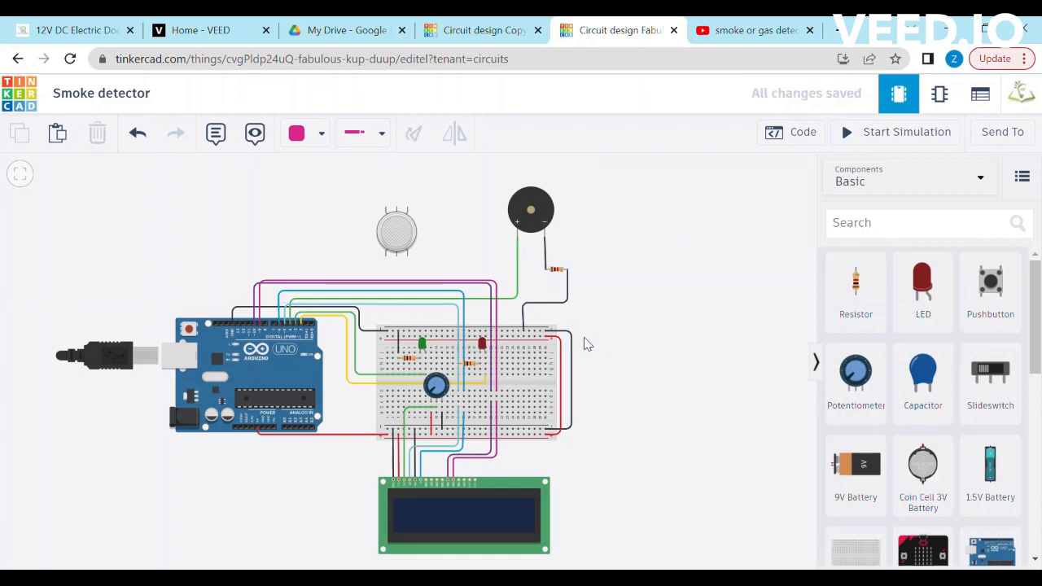
Step: Shift the breadboard end of the piezo resistor's black wire further right along the upper negative rail
{"action": "left_click", "coordinate": [524, 315]}
{"action": "left_click_drag", "start_coordinate": [523, 332], "coordinate": [540, 305]}
{"action": "left_click", "coordinate": [633, 352]}
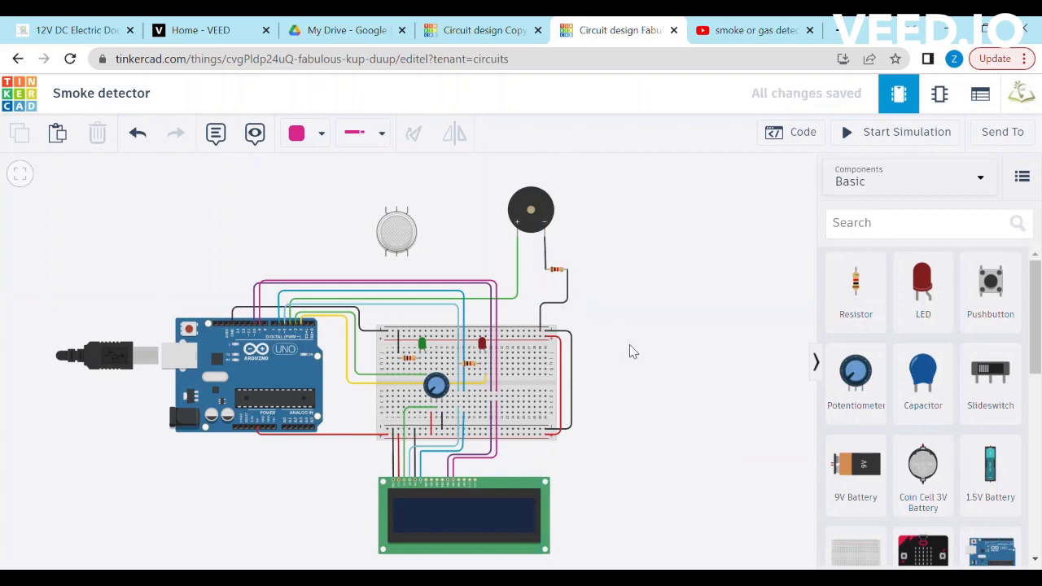
Step: Connect the LCD's DB6 pin to the lower-half column just right of the DB5 column and color the wire brown
{"action": "left_click", "coordinate": [458, 484]}
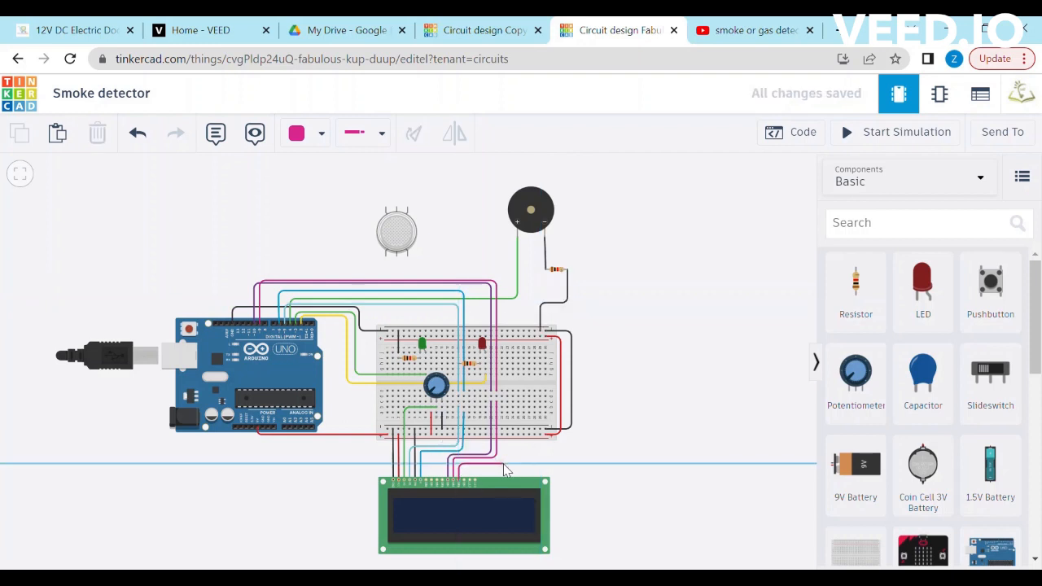
{"action": "left_click", "coordinate": [502, 403]}
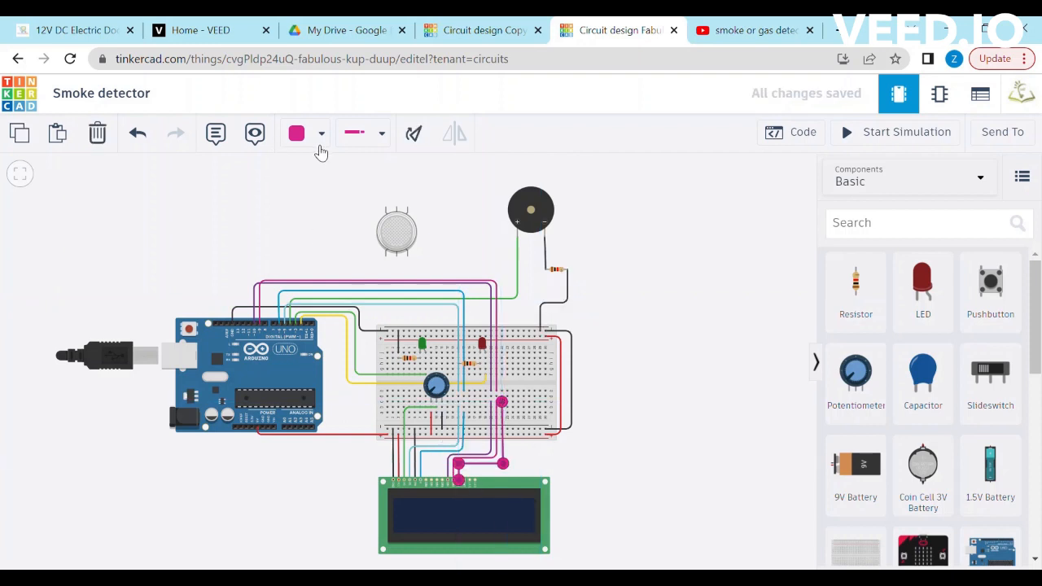
{"action": "left_click", "coordinate": [321, 133]}
{"action": "left_click", "coordinate": [334, 429]}
{"action": "left_click", "coordinate": [591, 473]}
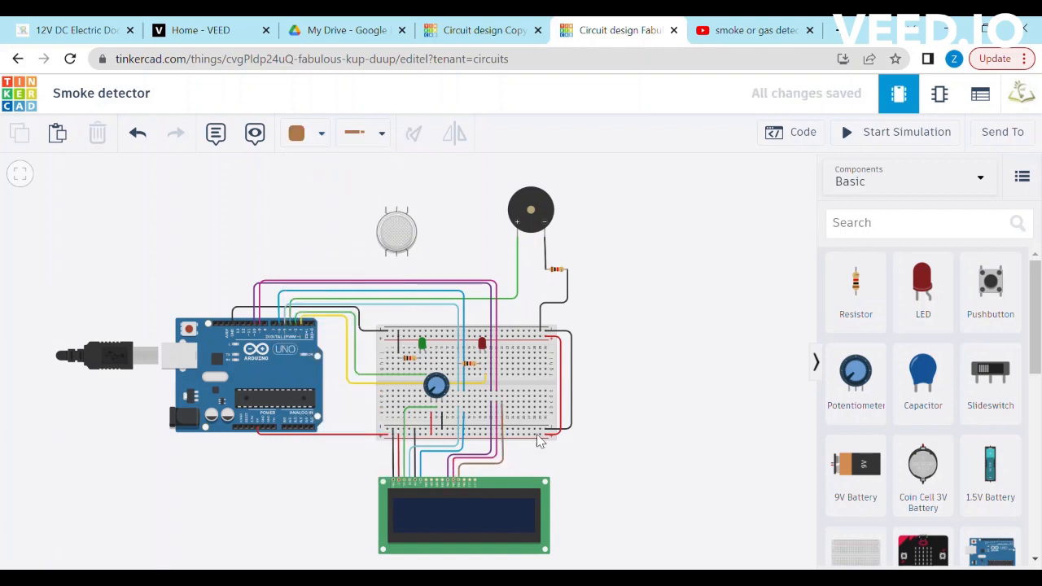
Step: Wire the DB6 column in brown to Arduino pin D8, routing it above the pink wire with a straight vertical drop
{"action": "left_click", "coordinate": [502, 395]}
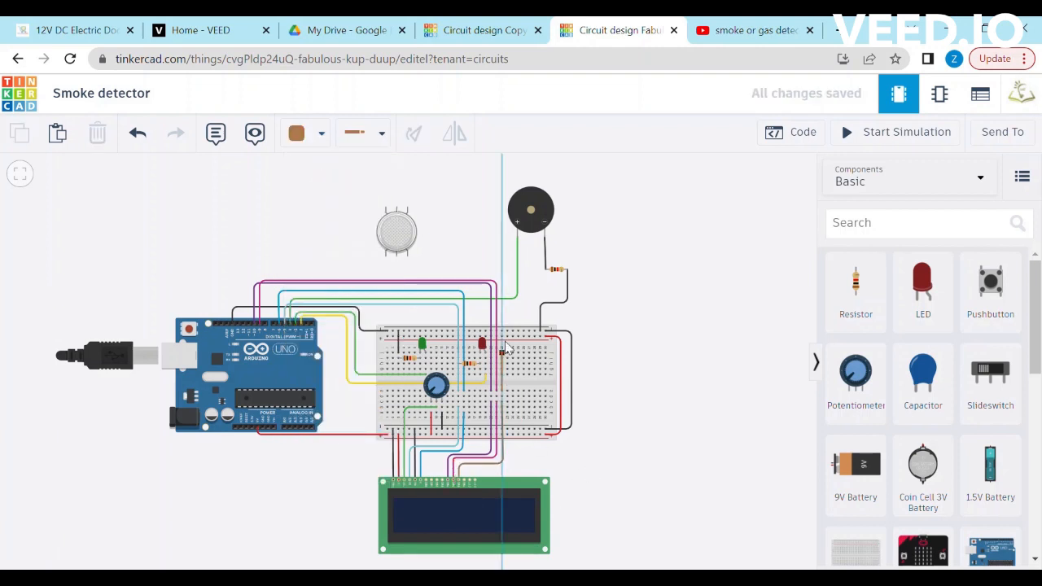
{"action": "left_click", "coordinate": [502, 278]}
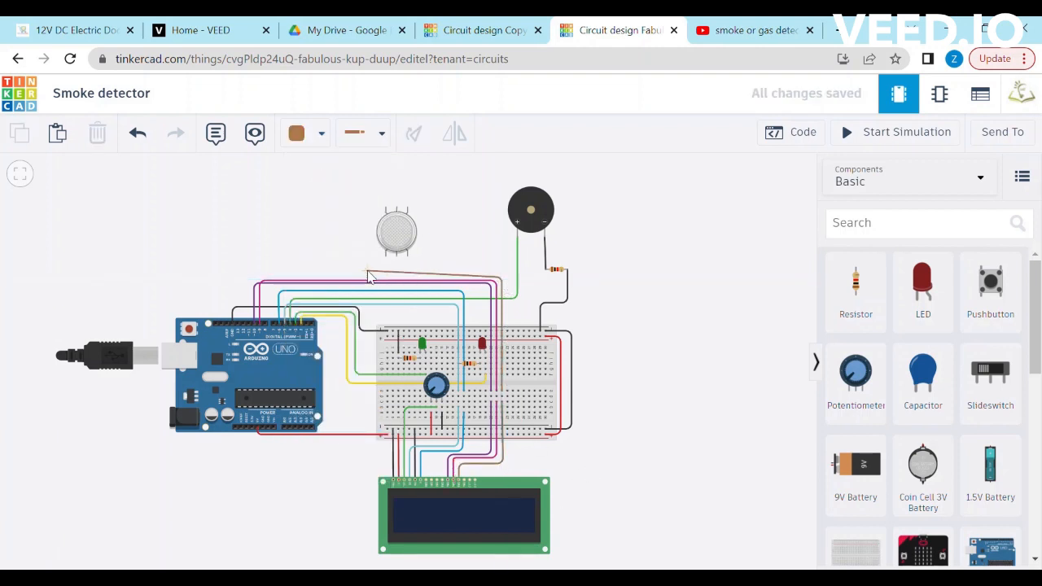
{"action": "left_click", "coordinate": [269, 280]}
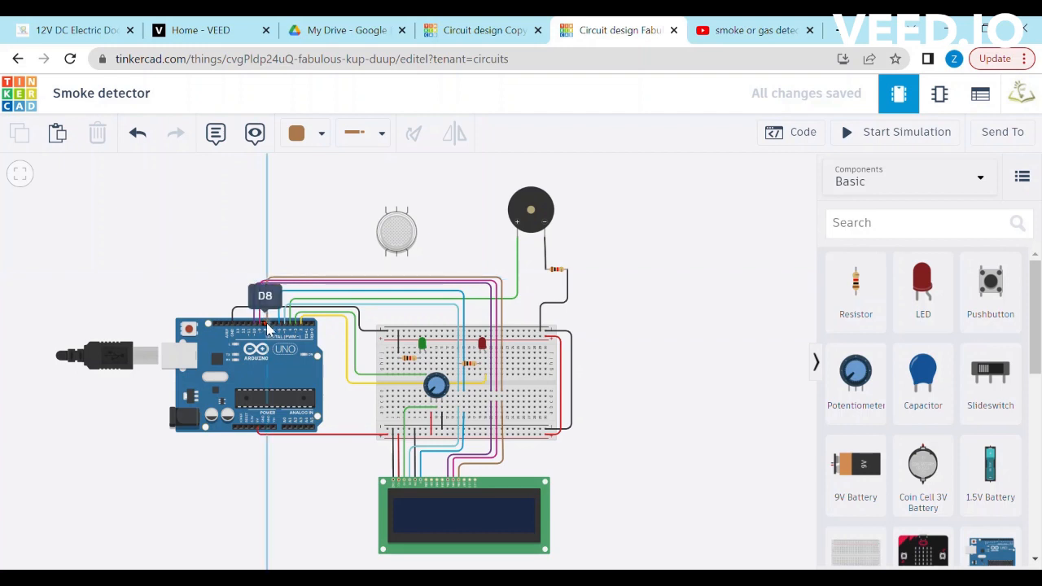
{"action": "left_click", "coordinate": [266, 324]}
{"action": "left_click_drag", "start_coordinate": [268, 277], "coordinate": [265, 278]}
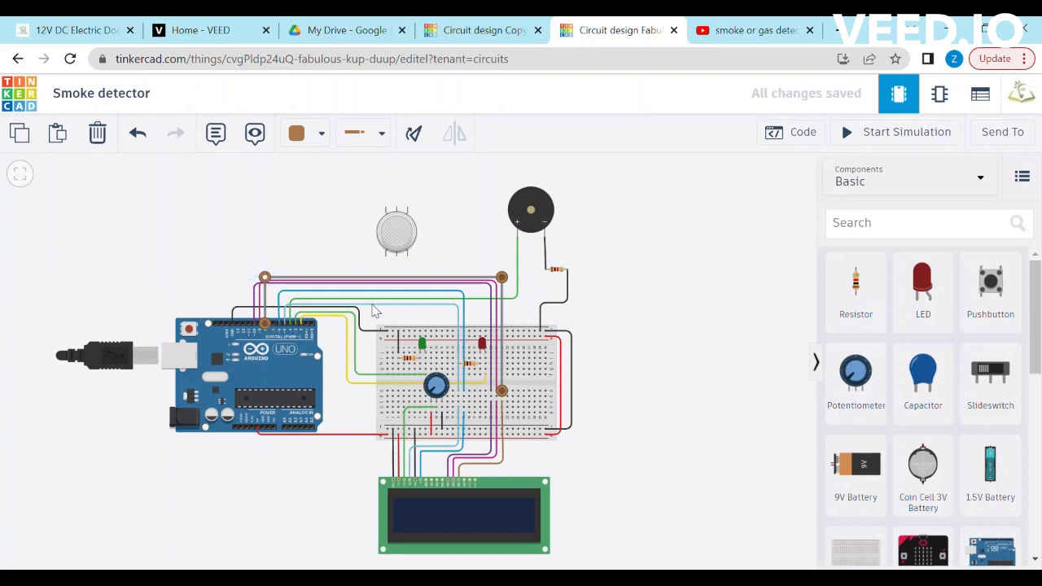
{"action": "left_click", "coordinate": [639, 432]}
Step: Connect the LCD's DB7 pin with a grey wire to the lower-half column just right of the DB6 column, straightening its bend
{"action": "left_click", "coordinate": [324, 136]}
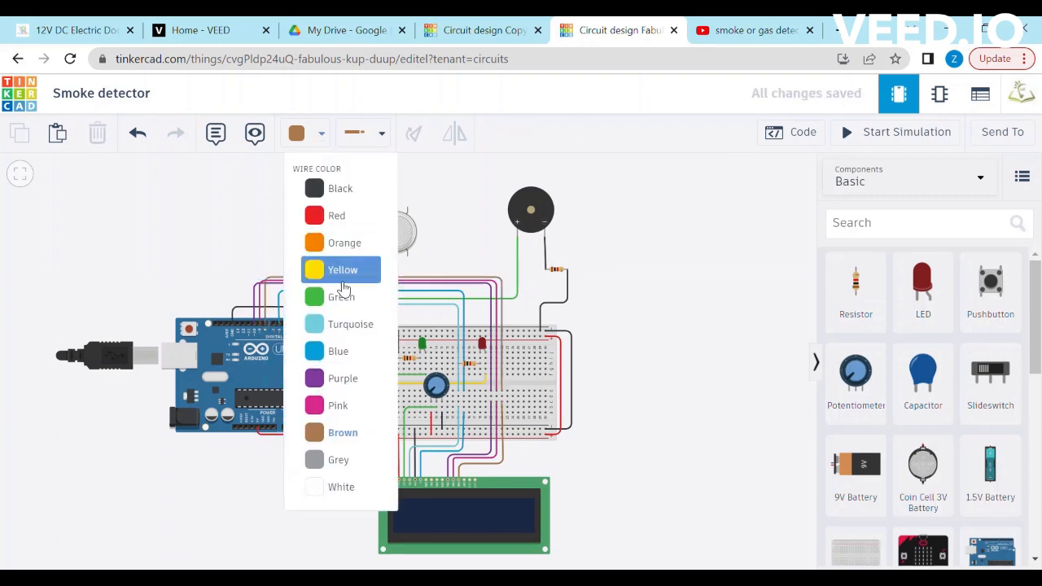
{"action": "left_click", "coordinate": [340, 461]}
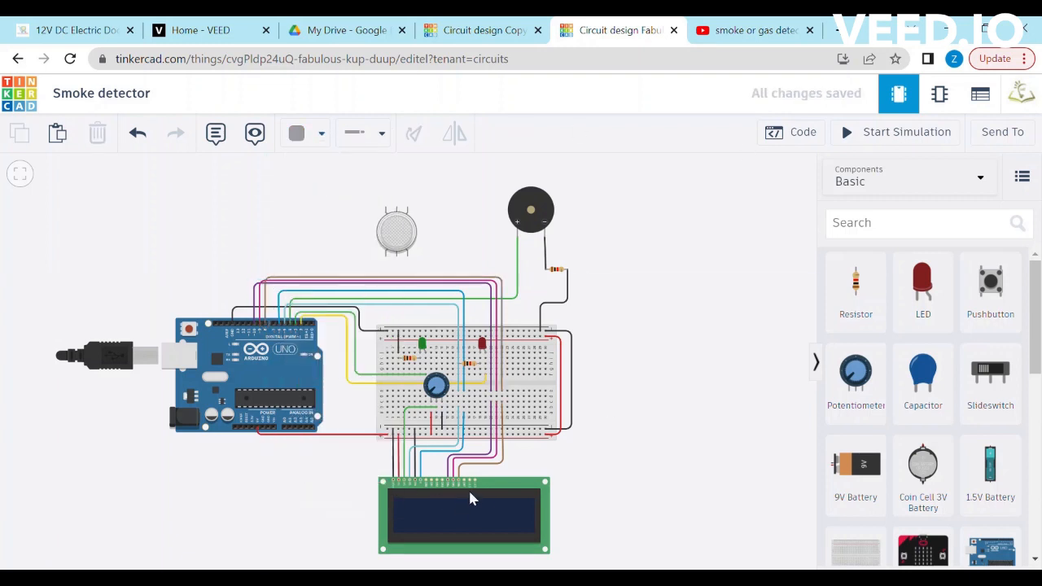
{"action": "left_click", "coordinate": [466, 482]}
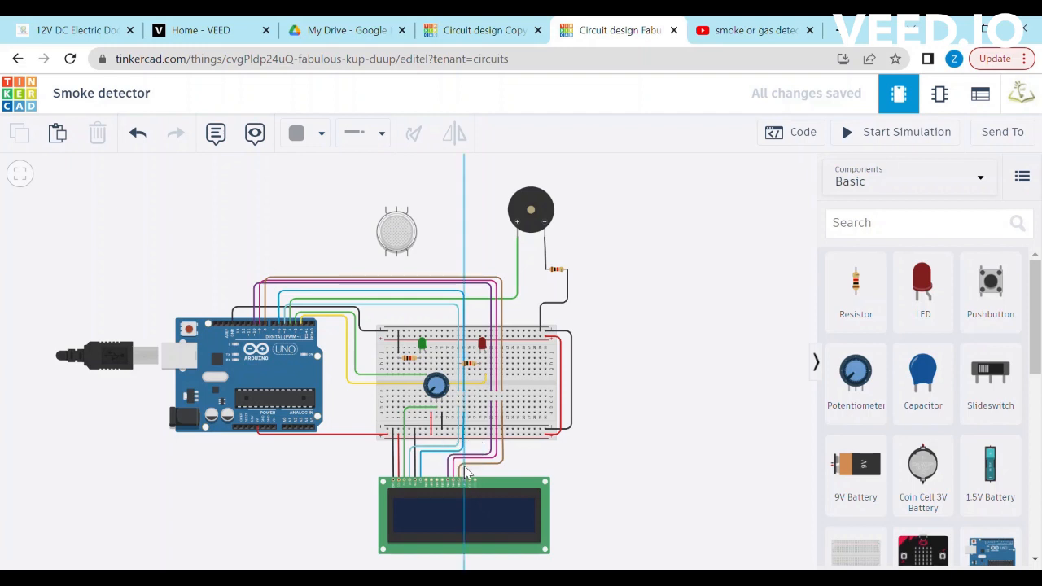
{"action": "left_click", "coordinate": [465, 471]}
{"action": "left_click", "coordinate": [510, 472]}
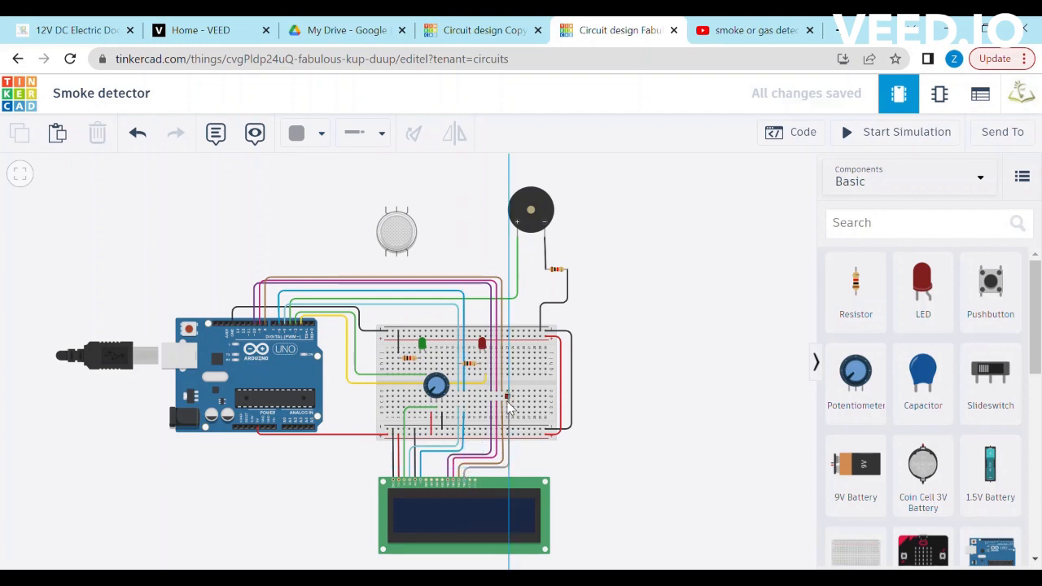
{"action": "left_click", "coordinate": [507, 403]}
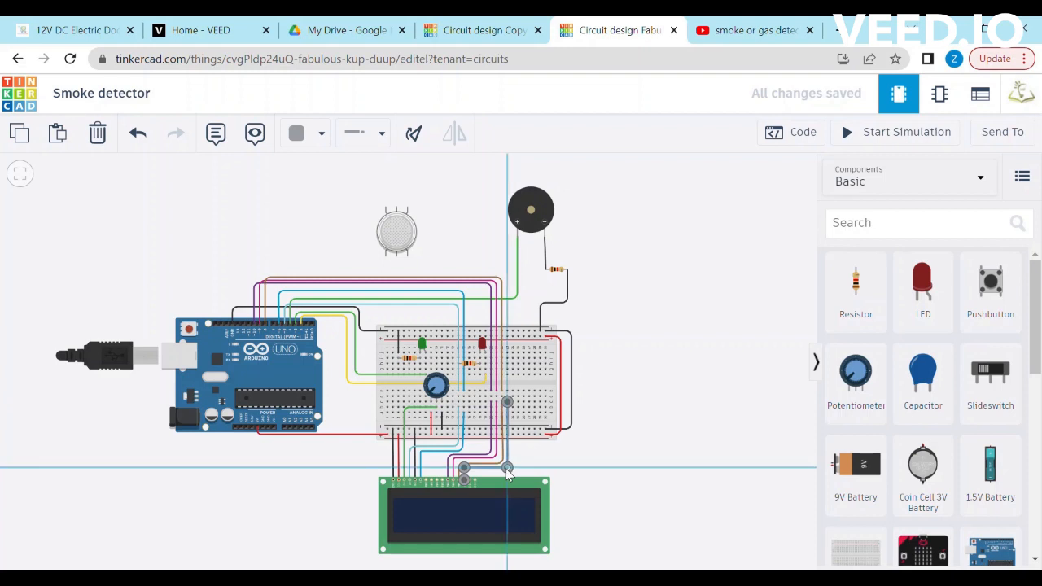
{"action": "left_click", "coordinate": [508, 394]}
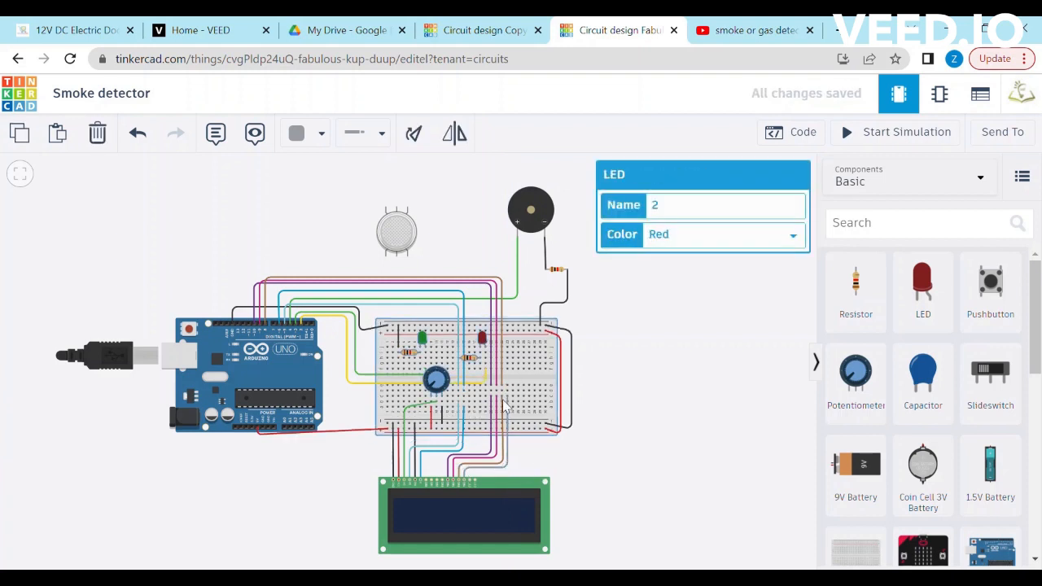
Step: Wire the DB7 column in grey to Arduino pin D7, routing it above the brown wire
{"action": "left_click_drag", "start_coordinate": [511, 399], "coordinate": [518, 310]}
{"action": "key", "text": "ctrl+z"}
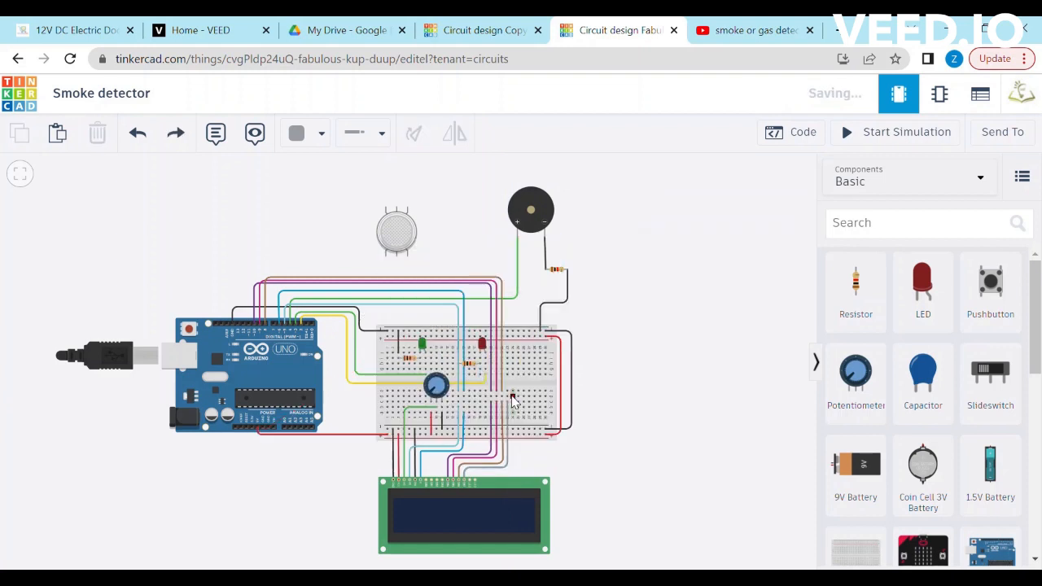
{"action": "left_click", "coordinate": [507, 389]}
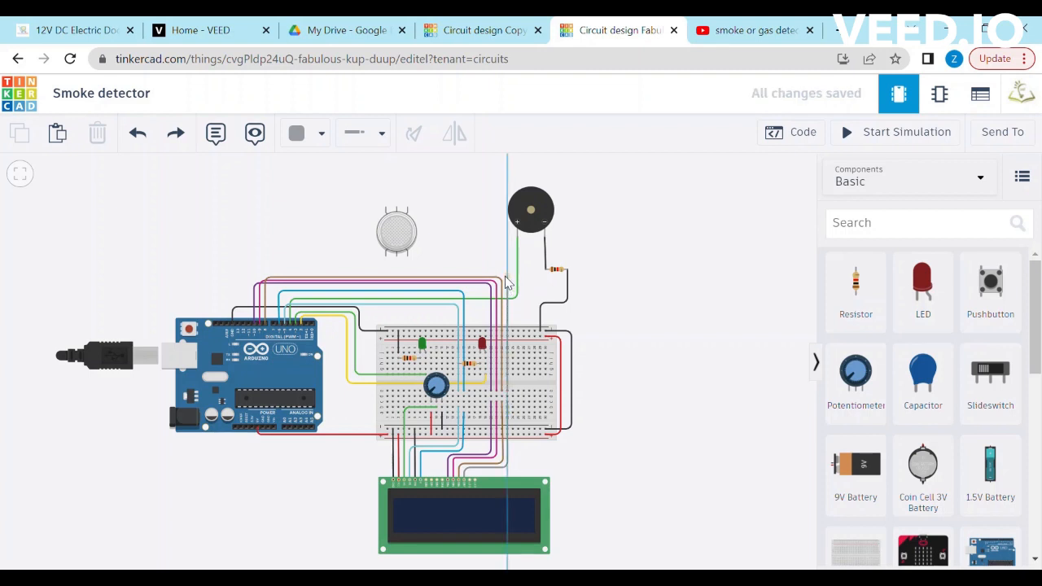
{"action": "left_click", "coordinate": [506, 271]}
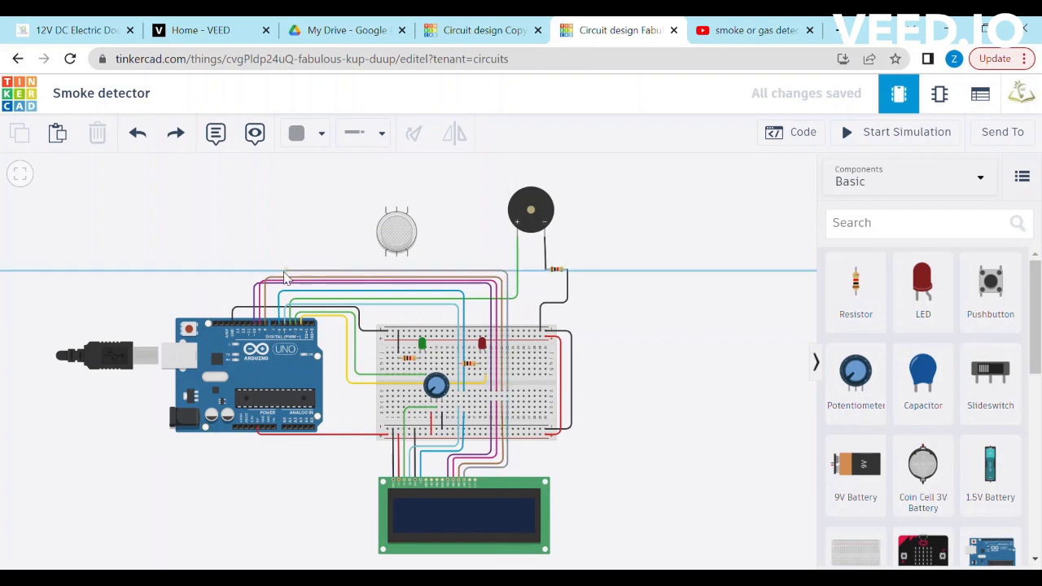
{"action": "left_click", "coordinate": [277, 271]}
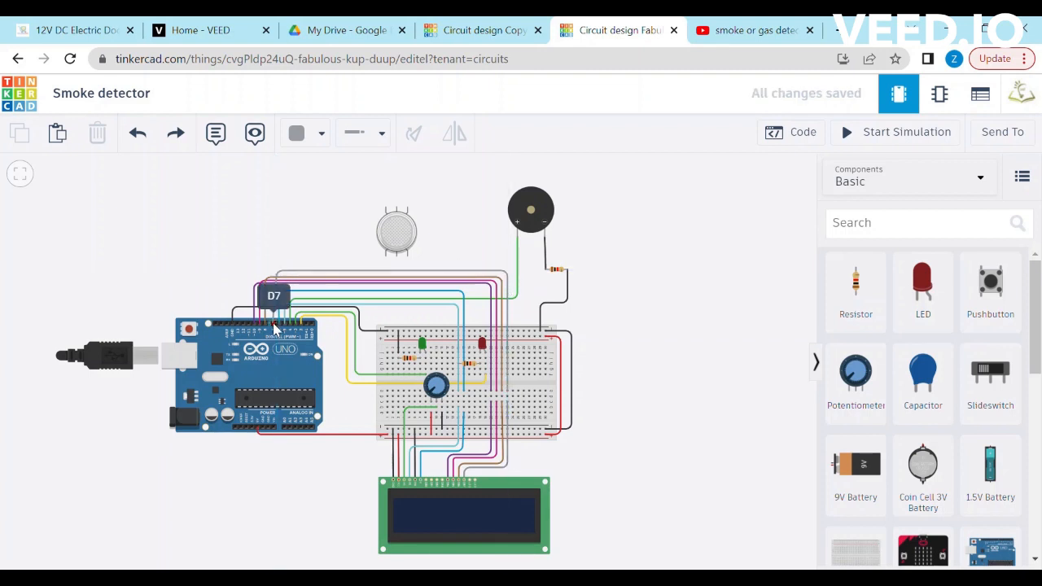
{"action": "left_click", "coordinate": [275, 324]}
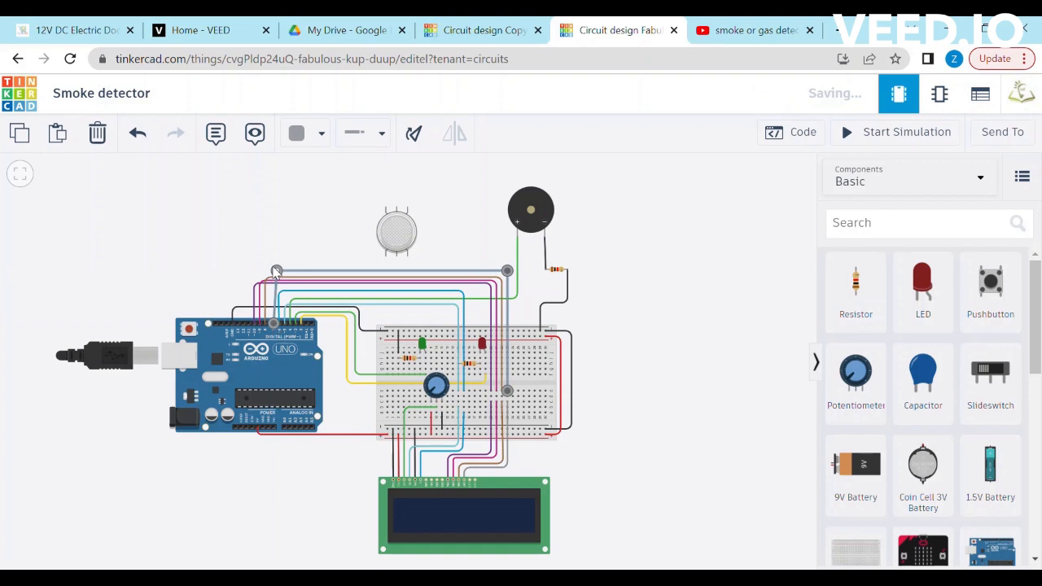
{"action": "left_click", "coordinate": [643, 472]}
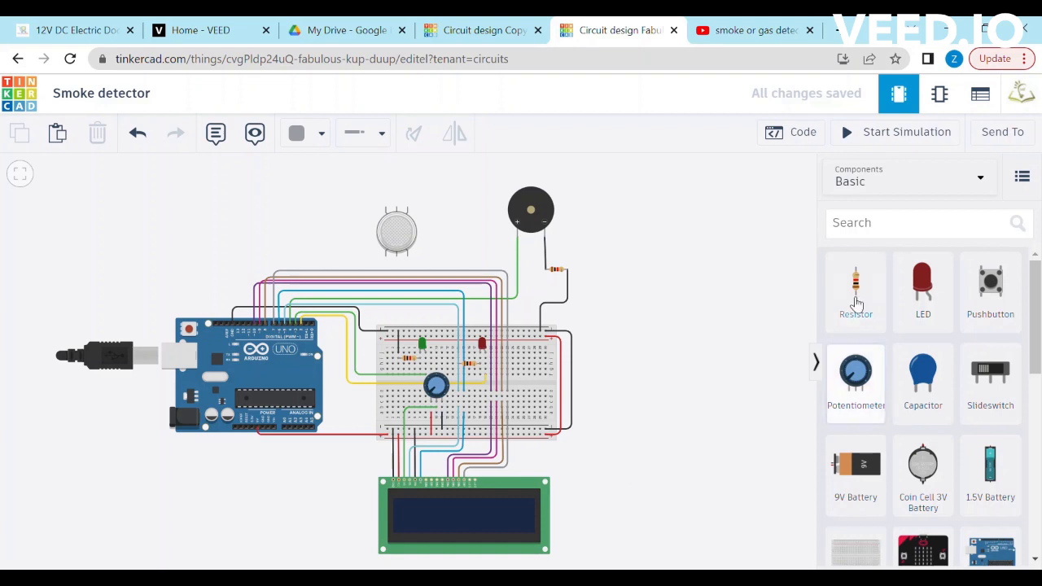
Step: Place a resistor below the breadboard's right half and connect its Terminal 2 to the lower positive rail with a red wire
{"action": "left_click_drag", "start_coordinate": [863, 281], "coordinate": [529, 460]}
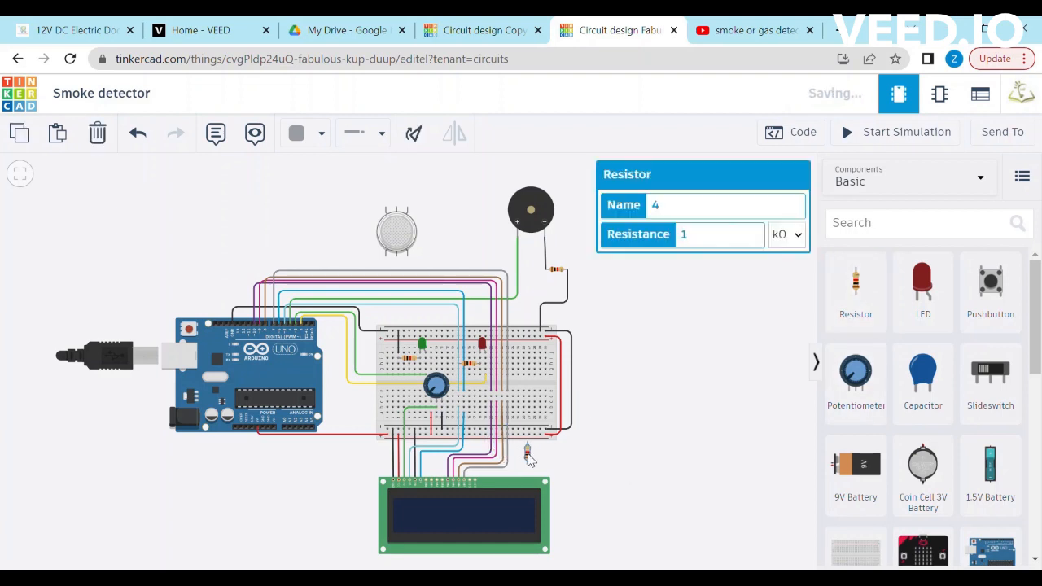
{"action": "left_click", "coordinate": [569, 459]}
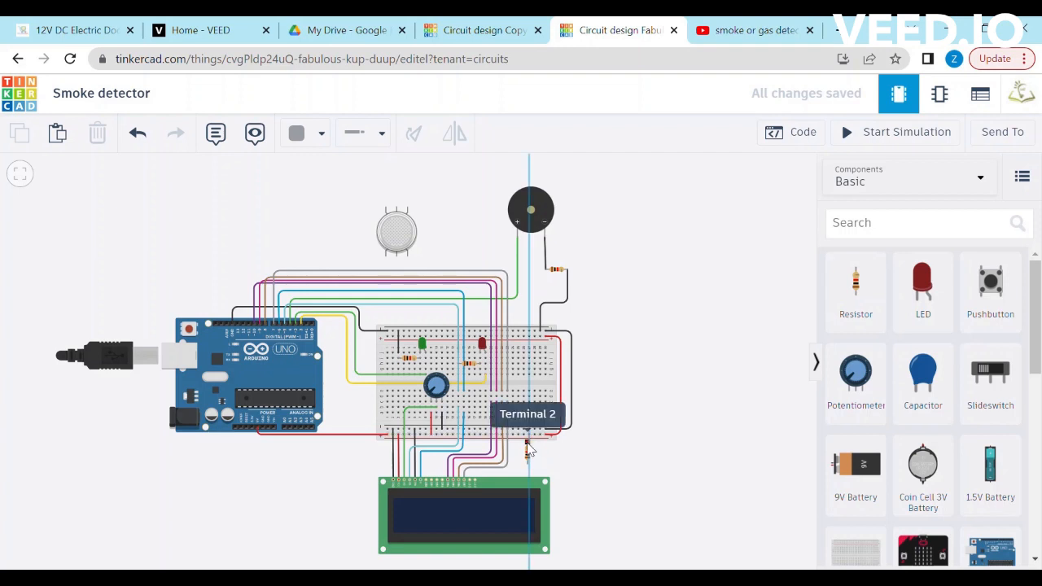
{"action": "left_click", "coordinate": [529, 455]}
{"action": "left_click", "coordinate": [529, 434]}
{"action": "left_click", "coordinate": [309, 133]}
{"action": "left_click", "coordinate": [338, 214]}
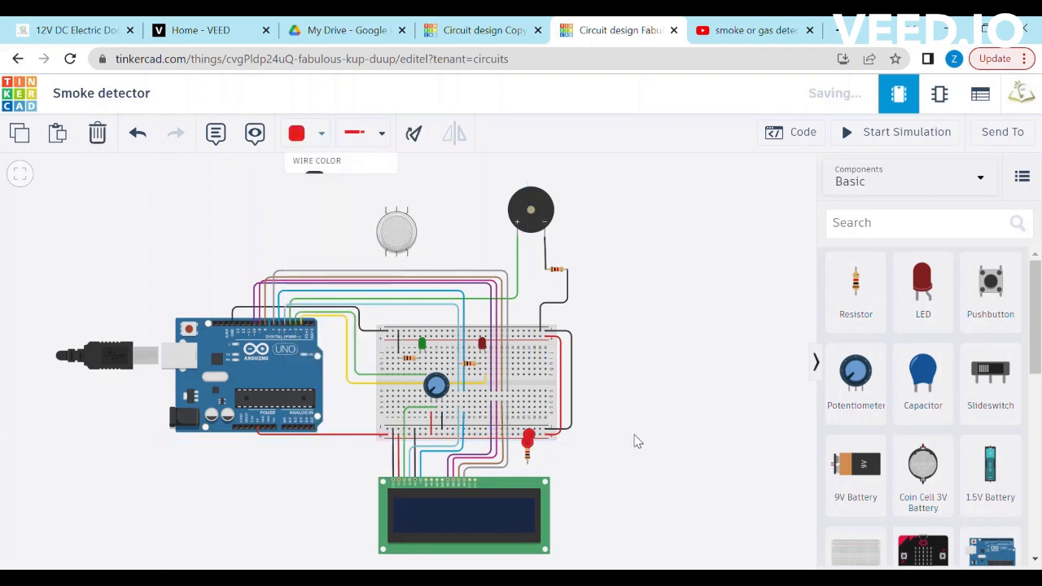
Step: Connect the new resistor's Terminal 1 with a red wire to the LCD pin just right of DB7
{"action": "left_click", "coordinate": [527, 453]}
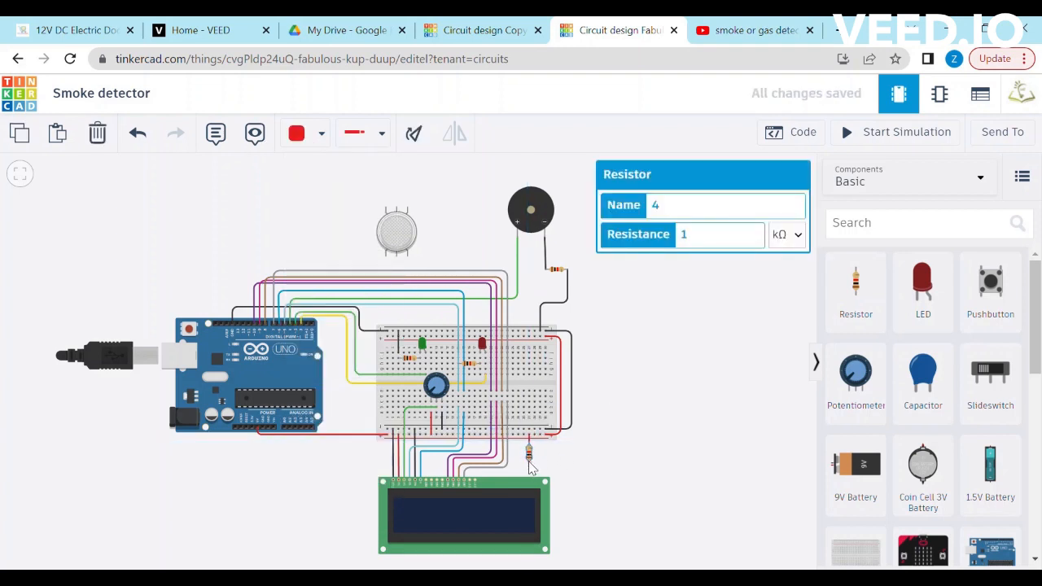
{"action": "left_click", "coordinate": [530, 461]}
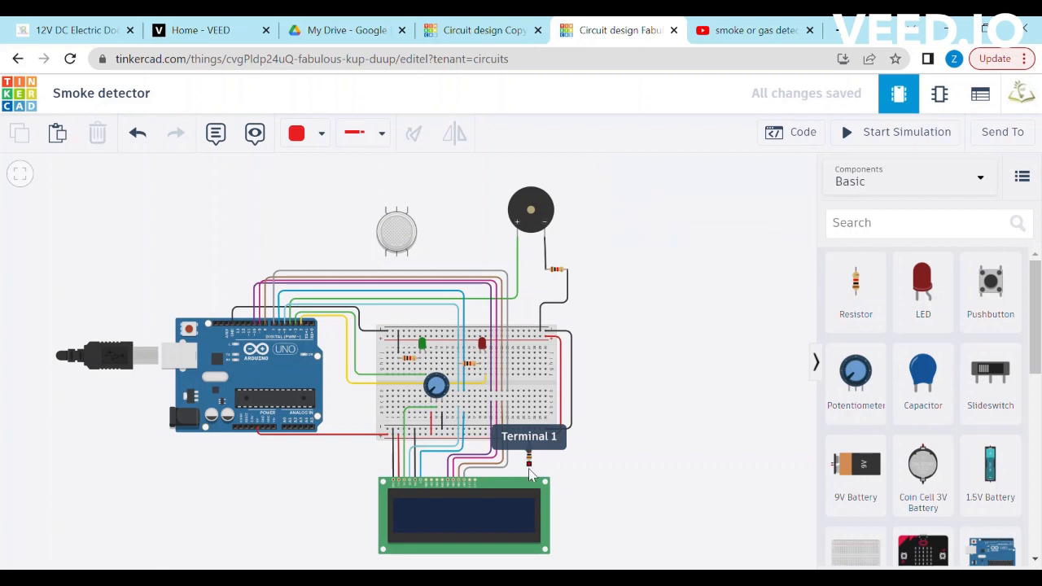
{"action": "left_click", "coordinate": [469, 480]}
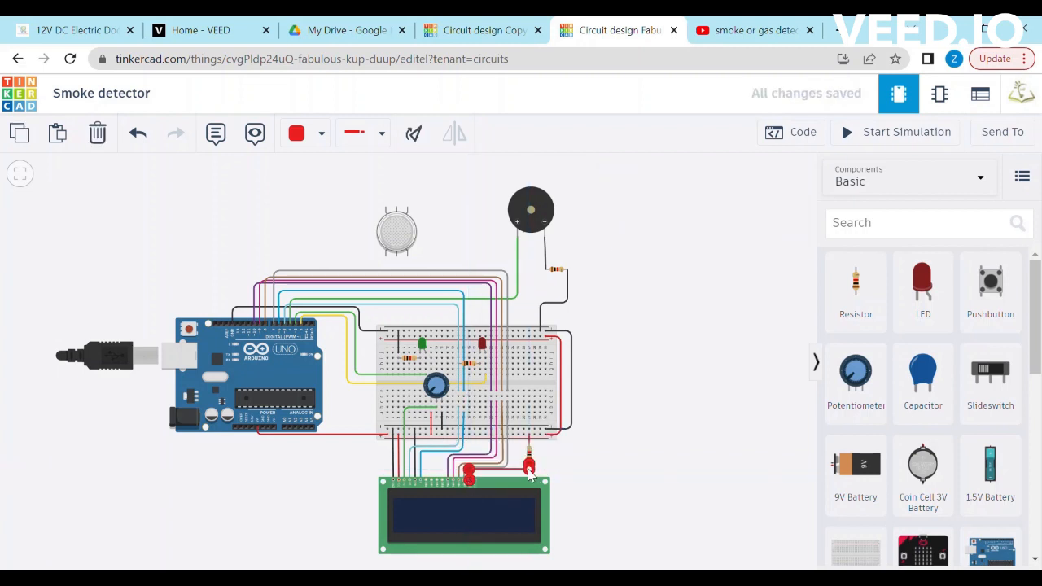
{"action": "left_click_drag", "start_coordinate": [528, 470], "coordinate": [477, 434]}
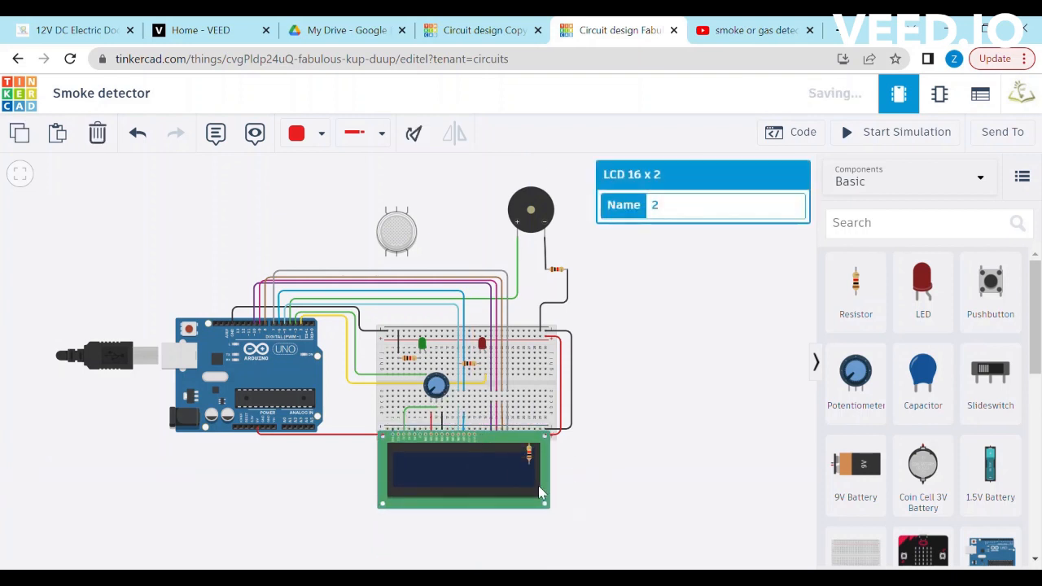
{"action": "key", "text": "ctrl+z"}
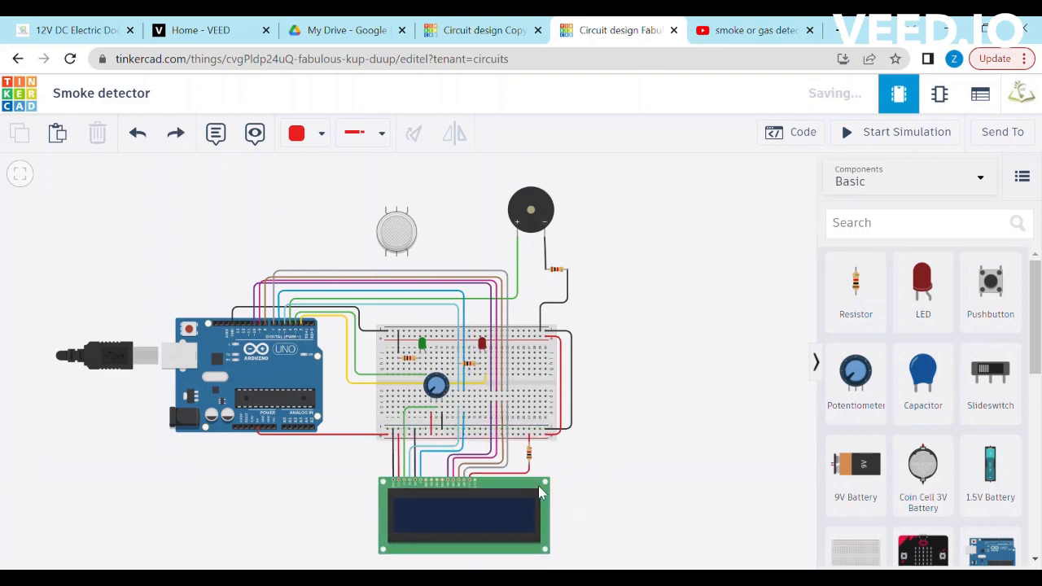
Step: Connect the LCD's rightmost pin straight up to the lower negative rail and color the wire black
{"action": "left_click", "coordinate": [475, 484]}
{"action": "left_click", "coordinate": [475, 429]}
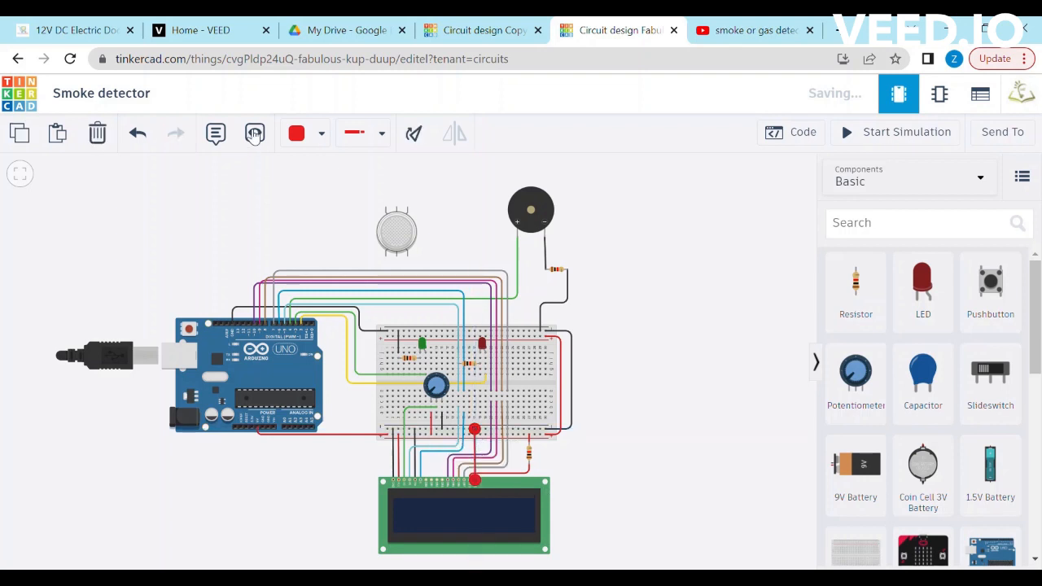
{"action": "left_click", "coordinate": [307, 136]}
{"action": "left_click", "coordinate": [348, 187]}
{"action": "left_click", "coordinate": [661, 456]}
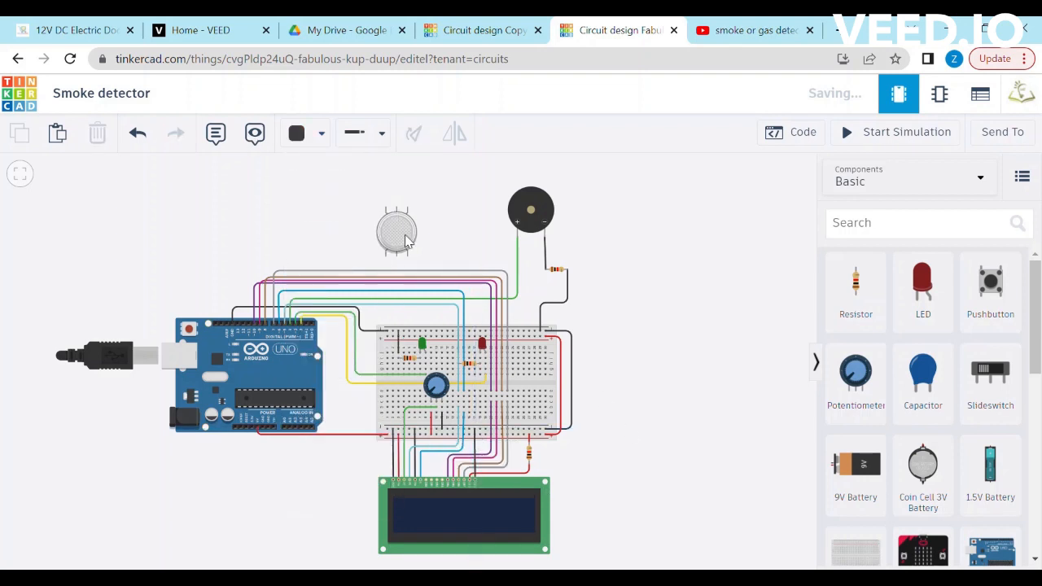
Step: Try to bridge the gas sensor's three upper pins together with black wires
{"action": "left_click", "coordinate": [386, 209]}
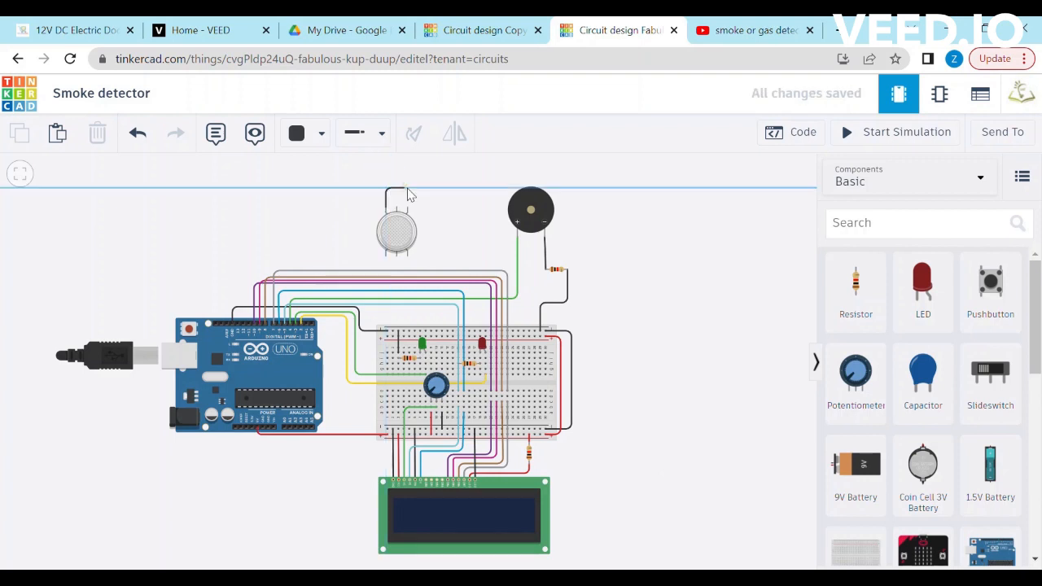
{"action": "key", "text": "Escape"}
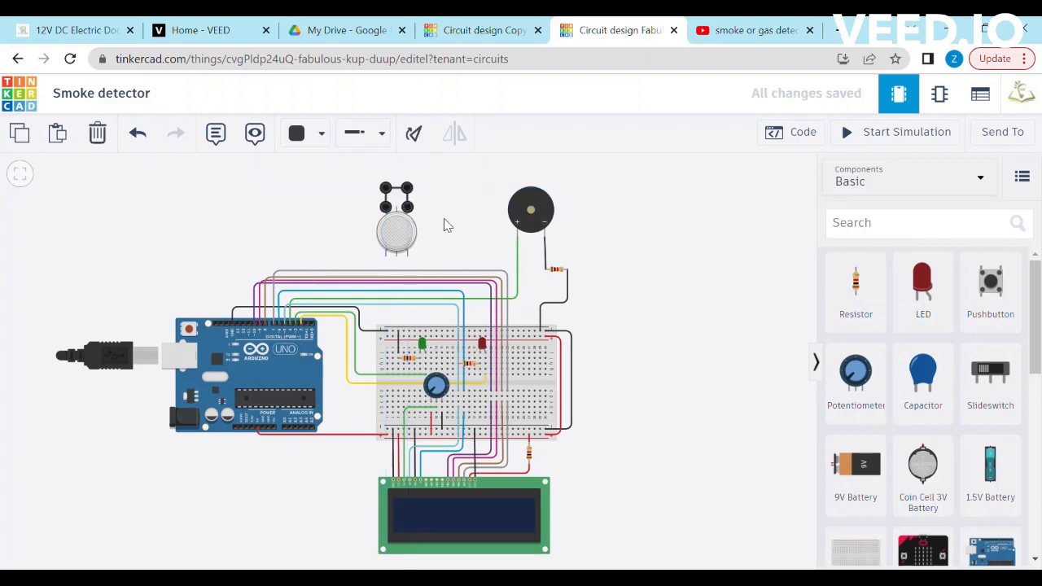
{"action": "mouse_move", "coordinate": [445, 226]}
{"action": "left_mouse_down"}
{"action": "mouse_move", "coordinate": [393, 211]}
{"action": "mouse_move", "coordinate": [437, 229]}
{"action": "left_mouse_up"}
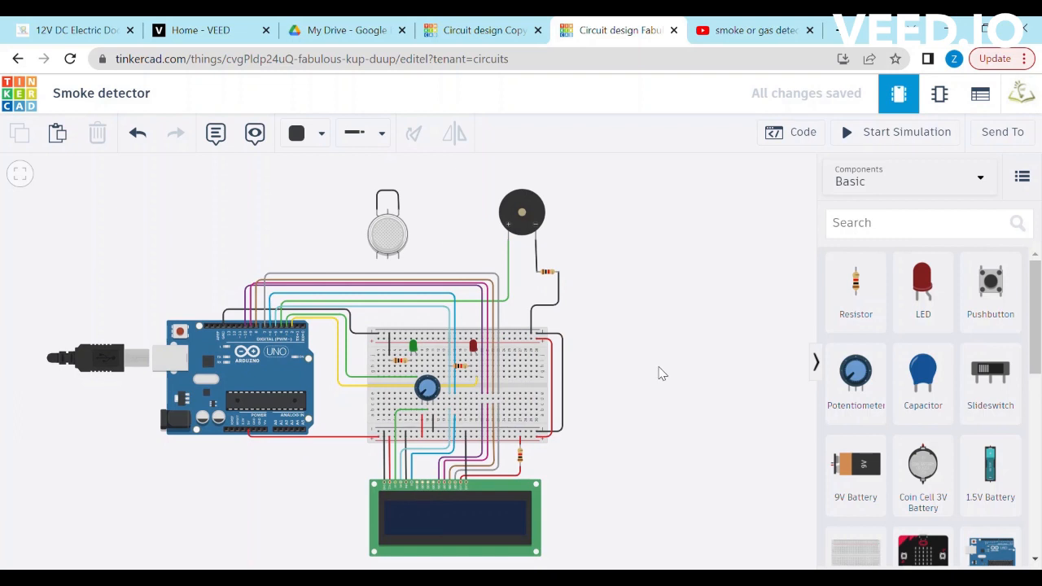
{"action": "left_click", "coordinate": [389, 197]}
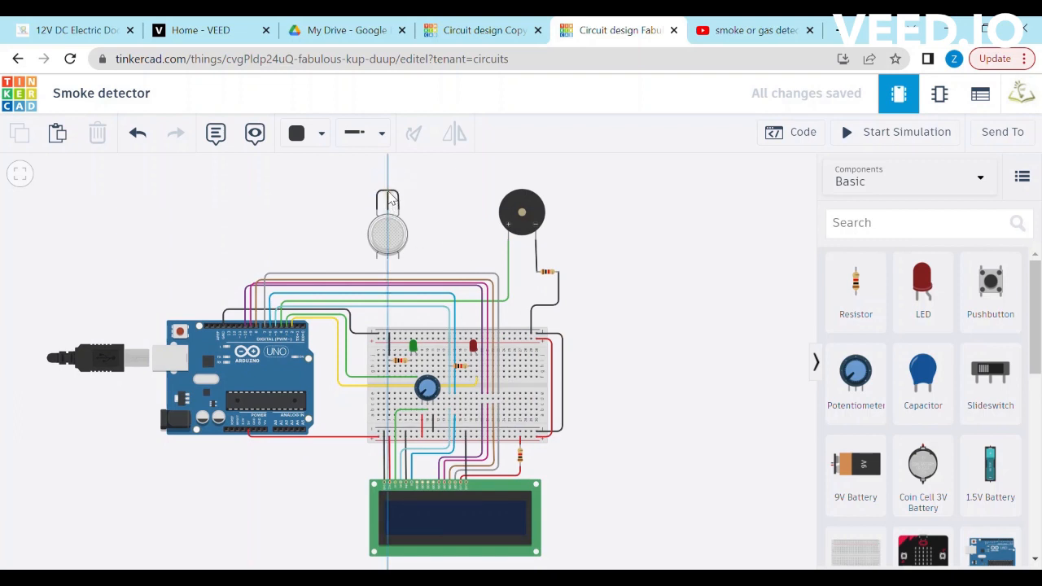
{"action": "left_click", "coordinate": [389, 204]}
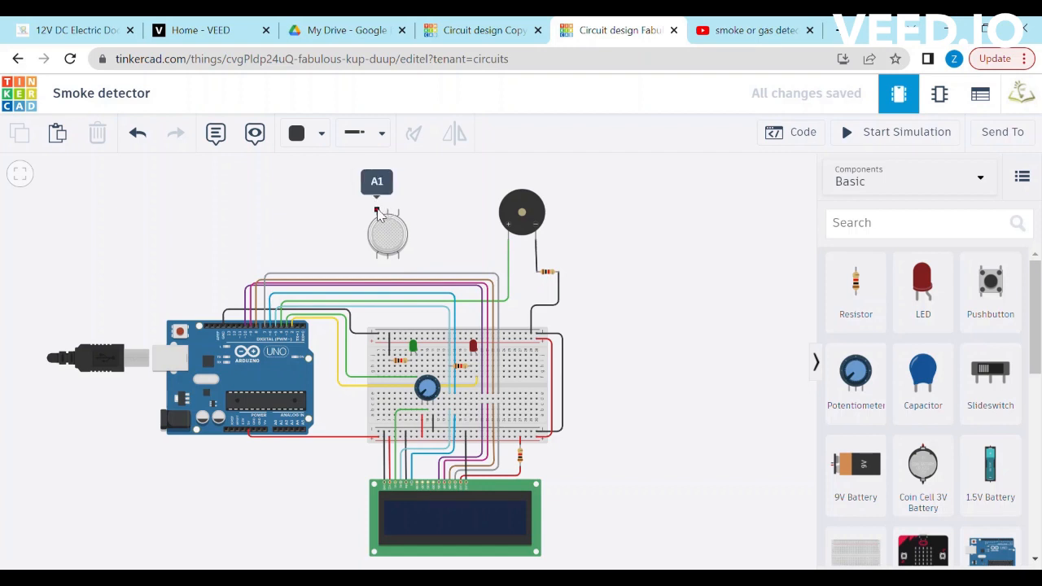
Step: Move the gas sensor slightly right and up, and wire its A1 pin in red to the upper positive rail
{"action": "left_click_drag", "start_coordinate": [377, 214], "coordinate": [424, 223]}
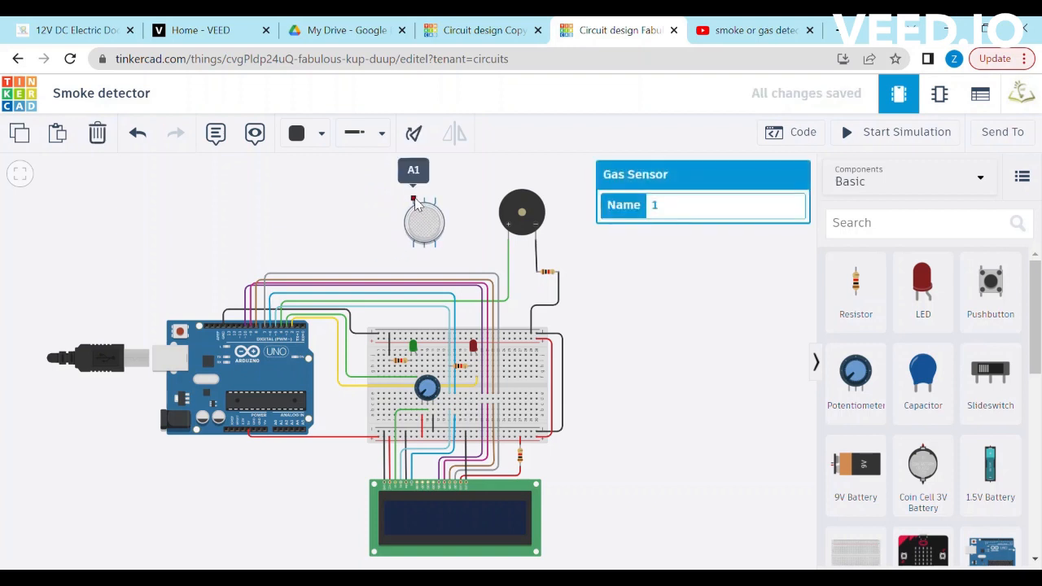
{"action": "left_click", "coordinate": [414, 203]}
{"action": "left_click", "coordinate": [382, 198]}
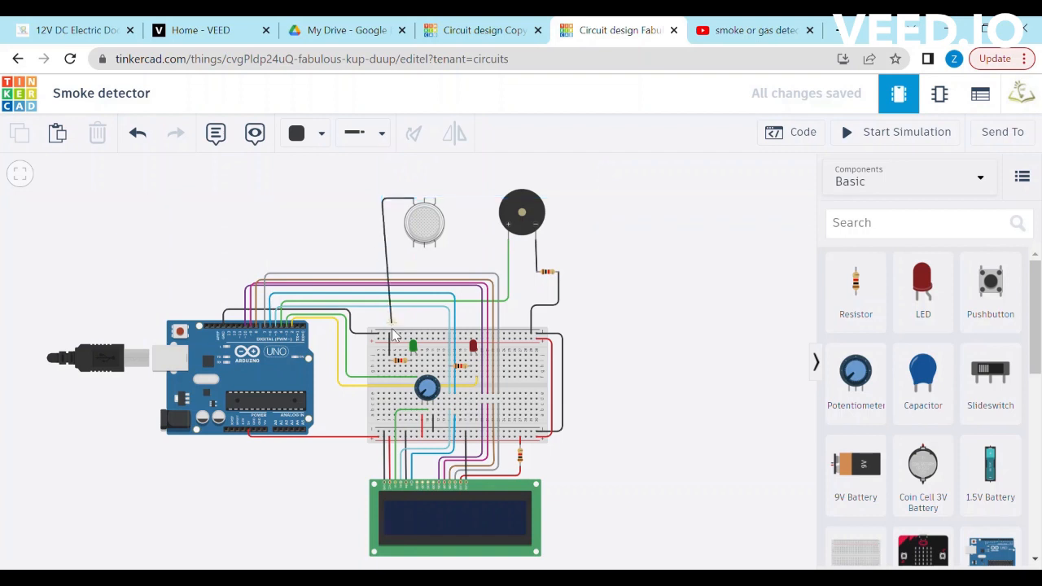
{"action": "left_click", "coordinate": [383, 338]}
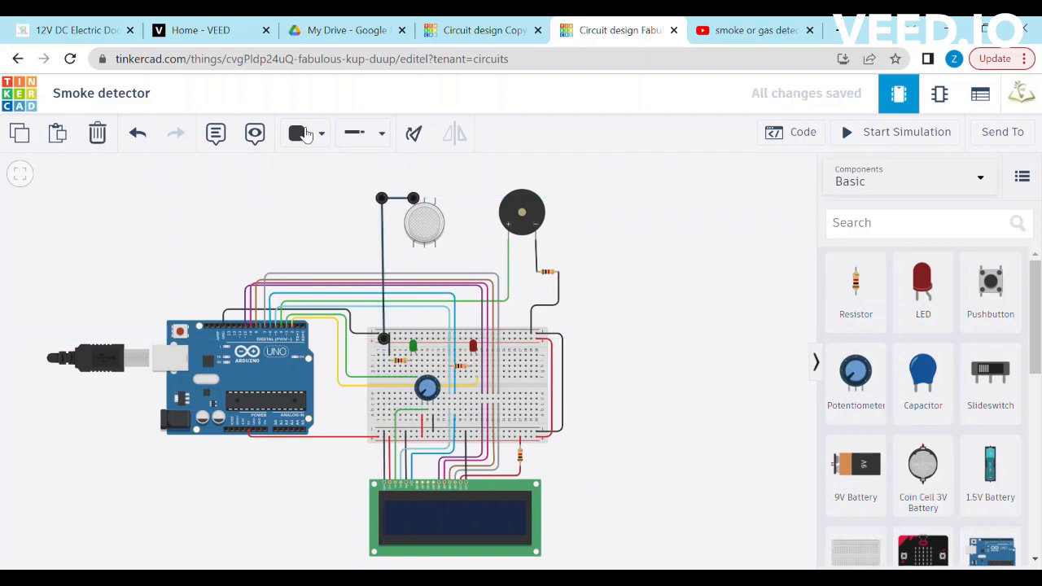
{"action": "left_click", "coordinate": [306, 134]}
{"action": "left_click", "coordinate": [338, 216]}
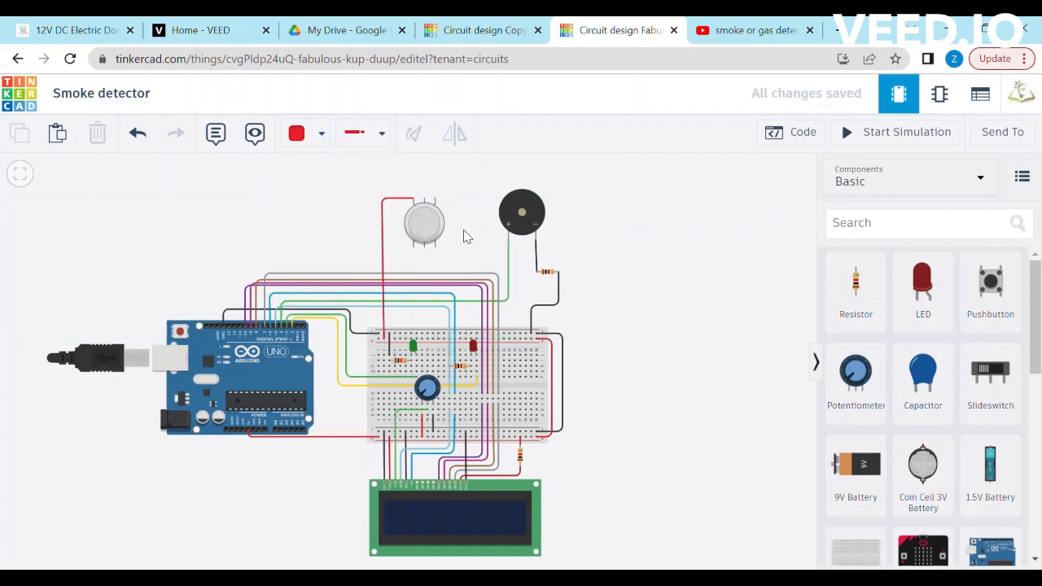
Step: Wire the gas sensor's middle and right upper pins to the upper positive rail with separate red wires
{"action": "left_click", "coordinate": [424, 201]}
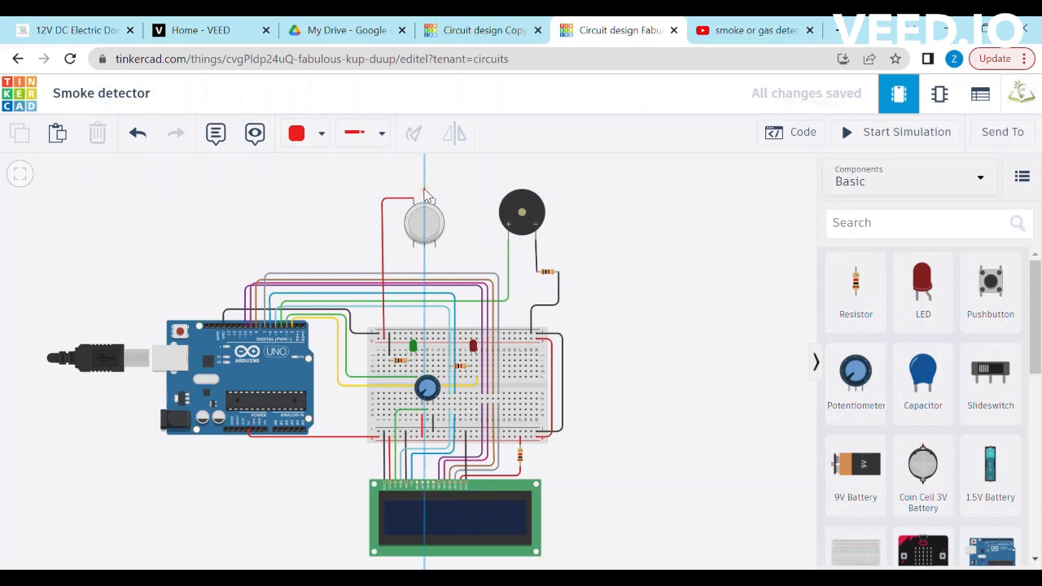
{"action": "left_click", "coordinate": [392, 192]}
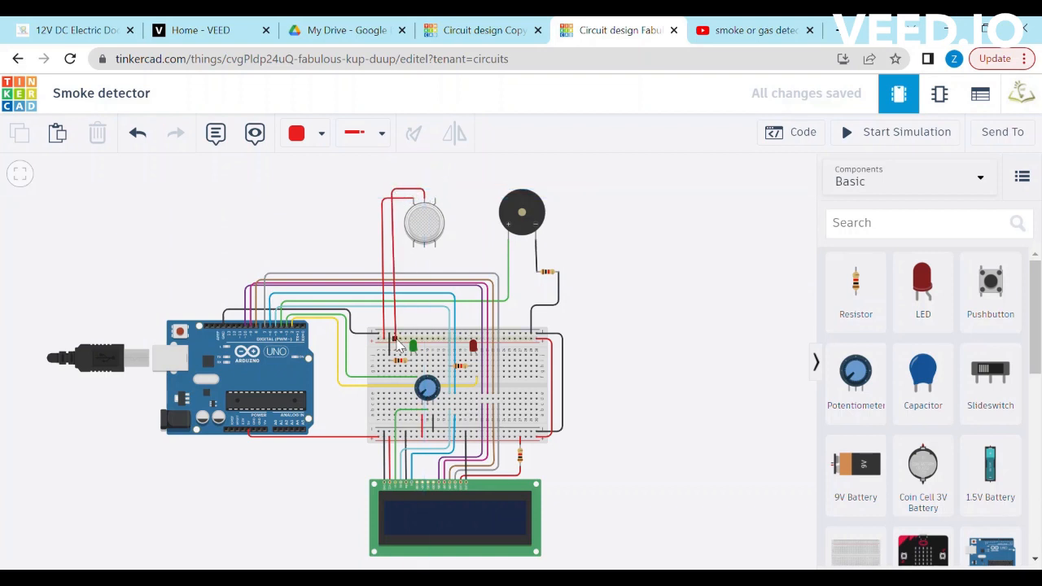
{"action": "left_click", "coordinate": [393, 337]}
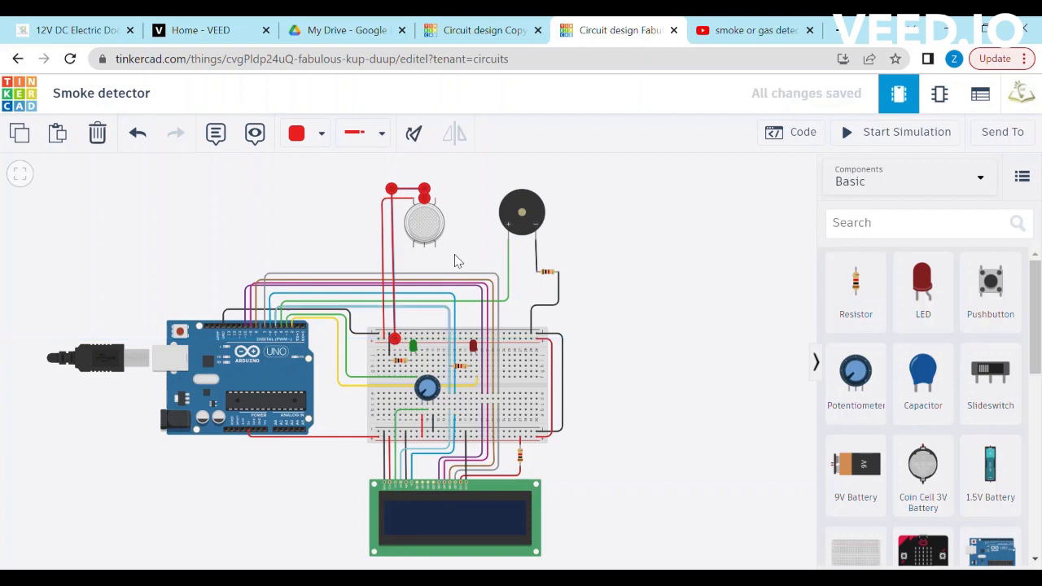
{"action": "left_click", "coordinate": [434, 199]}
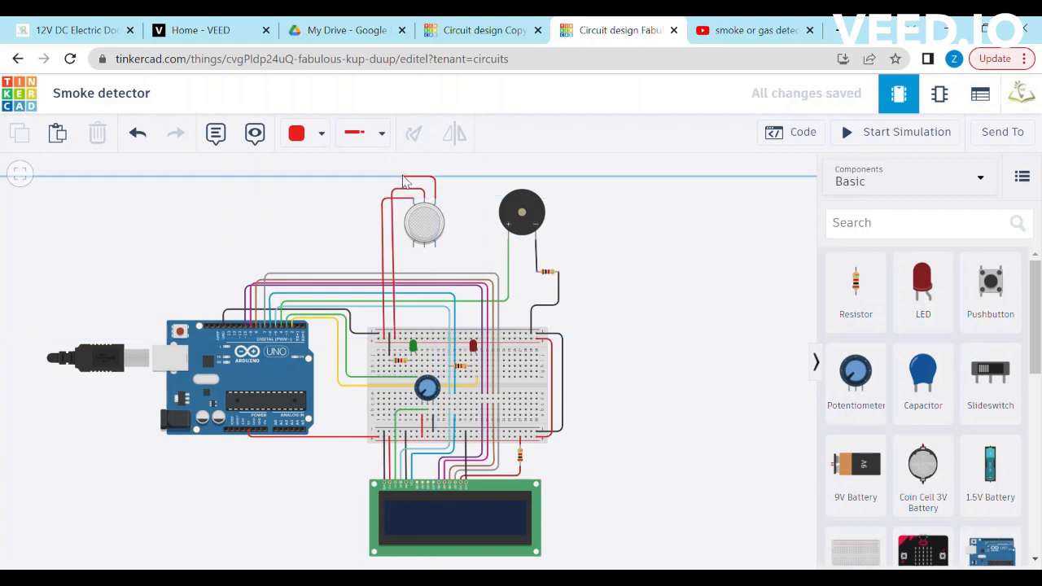
{"action": "left_click", "coordinate": [402, 176]}
{"action": "left_click", "coordinate": [400, 338]}
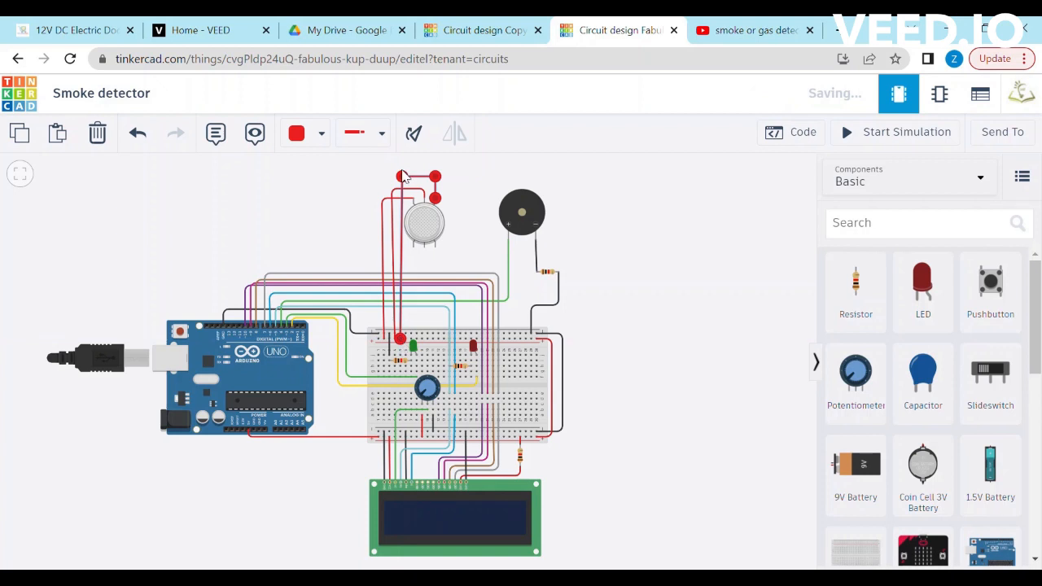
{"action": "left_click", "coordinate": [468, 236]}
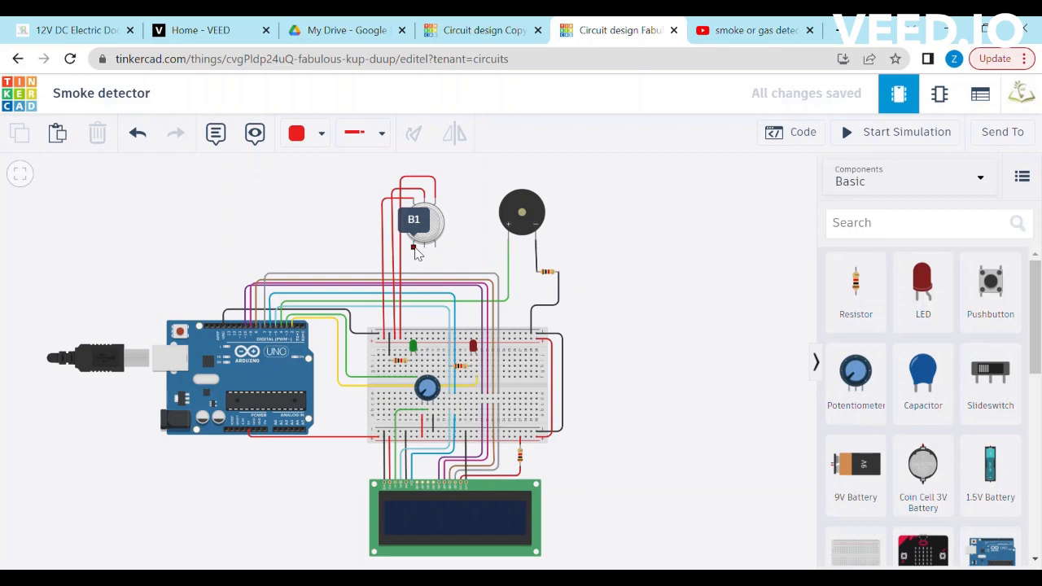
Step: Wire the gas sensor's B1 pin around the Arduino's left side to analog pin A0 and color the wire green
{"action": "left_click", "coordinate": [413, 247]}
{"action": "left_click", "coordinate": [414, 254]}
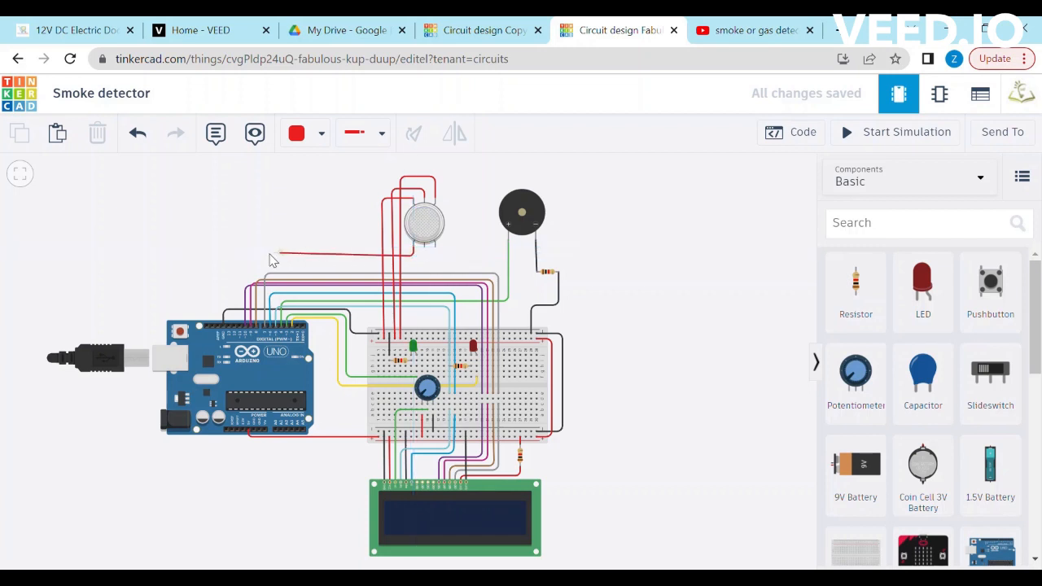
{"action": "left_click", "coordinate": [203, 259]}
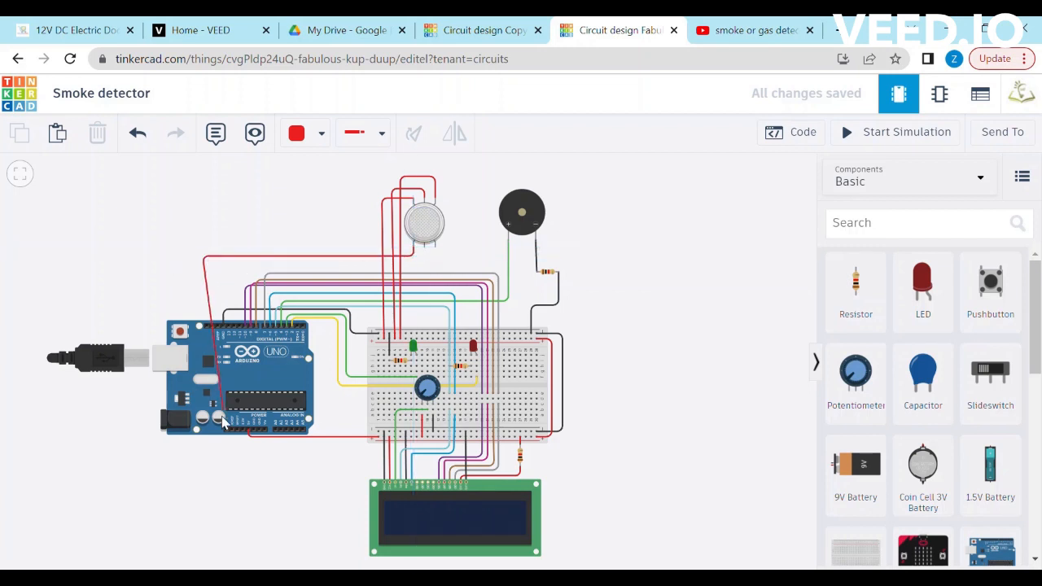
{"action": "left_click", "coordinate": [207, 461]}
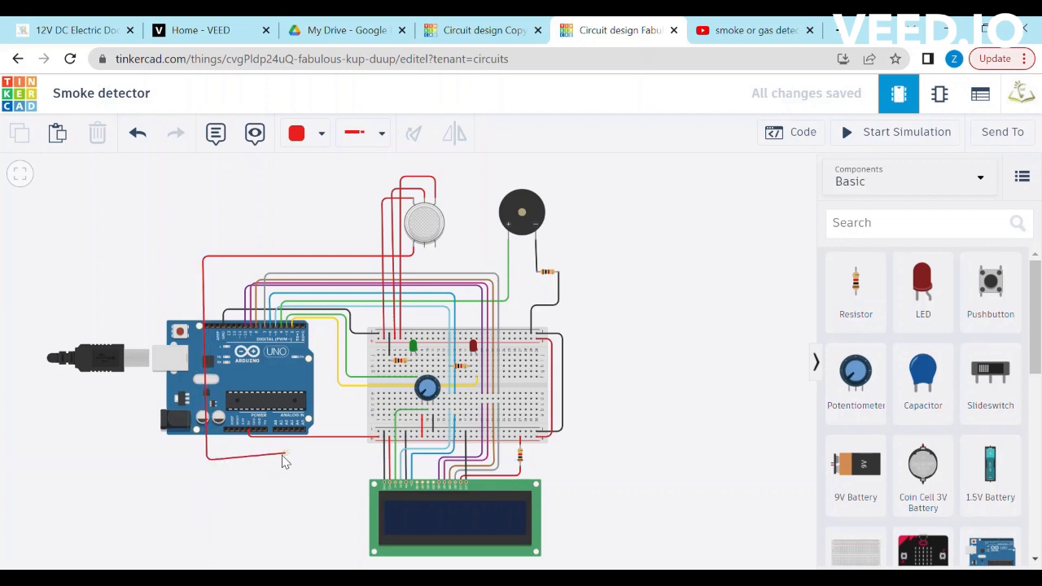
{"action": "left_click", "coordinate": [273, 460]}
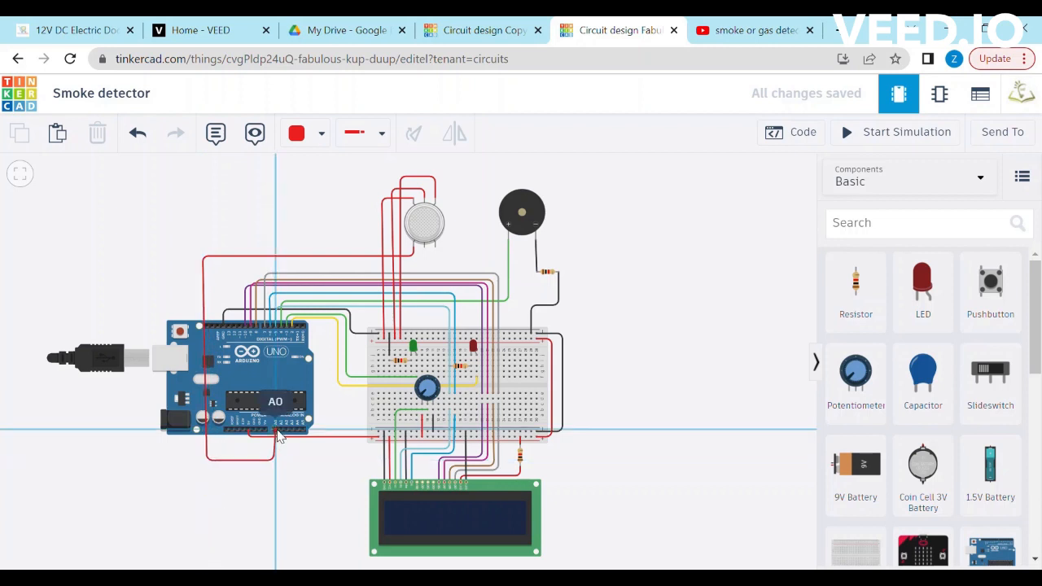
{"action": "left_click", "coordinate": [275, 429]}
{"action": "left_click", "coordinate": [301, 142]}
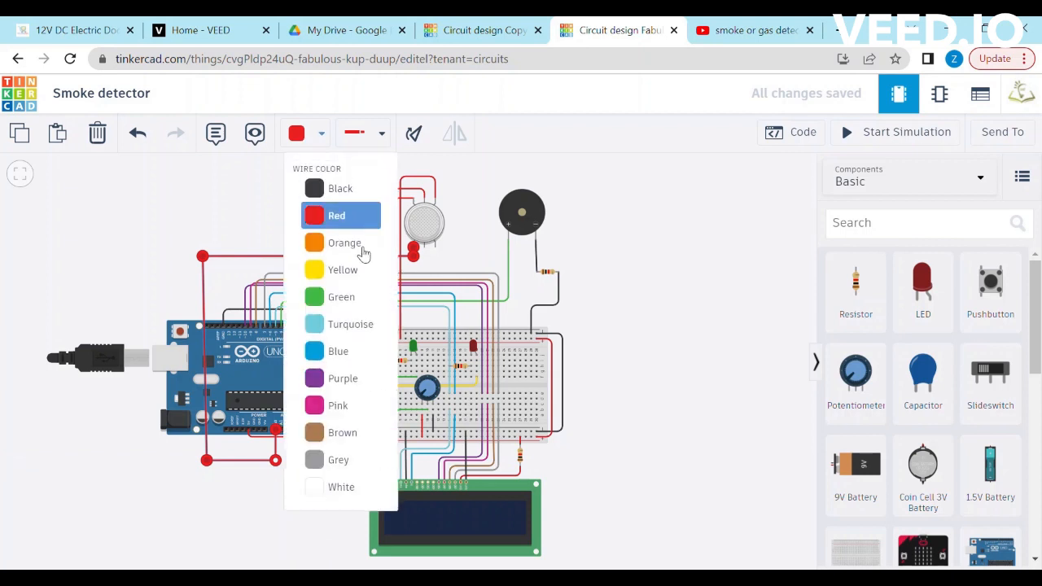
{"action": "left_click", "coordinate": [344, 295]}
{"action": "left_click", "coordinate": [467, 240]}
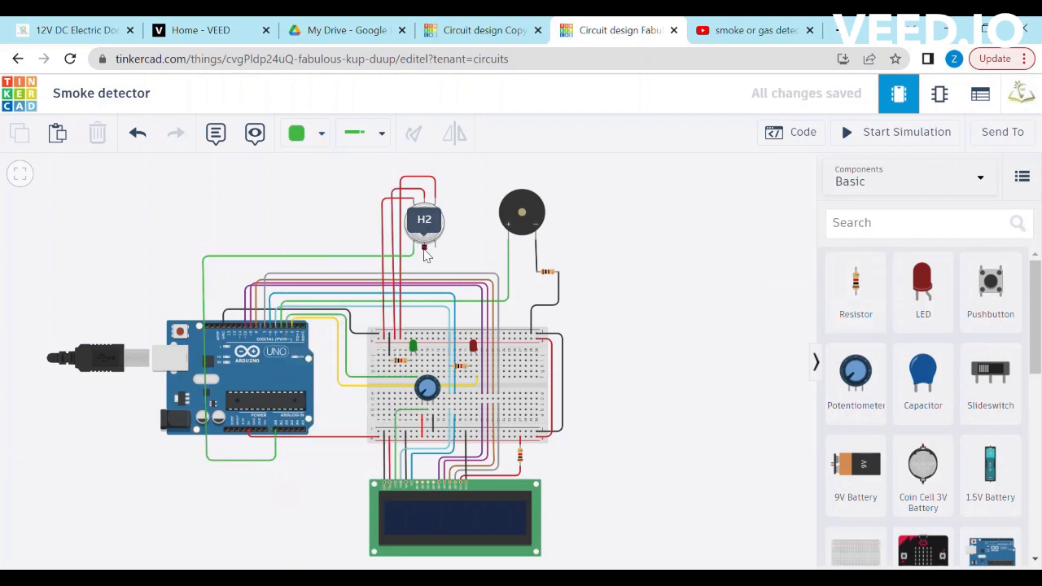
Step: Place a 1 kΩ resistor vertically on the gas sensor's lower right pin
{"action": "left_click", "coordinate": [861, 299]}
{"action": "left_click", "coordinate": [438, 265]}
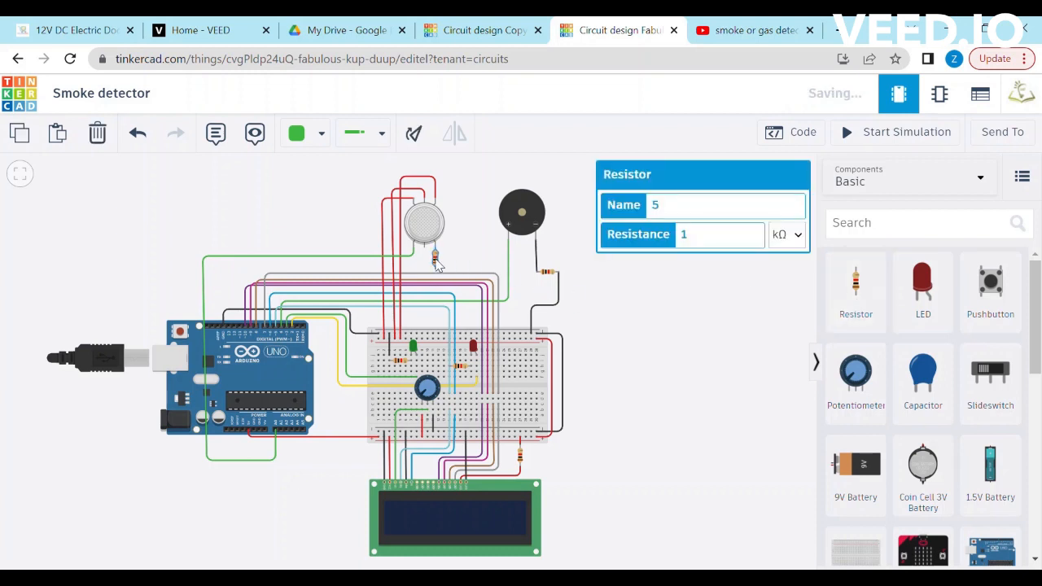
{"action": "left_click", "coordinate": [732, 370]}
Step: Connect the free end of the gas sensor's resistor to the breadboard's upper negative rail and color the wire black
{"action": "left_click", "coordinate": [434, 269]}
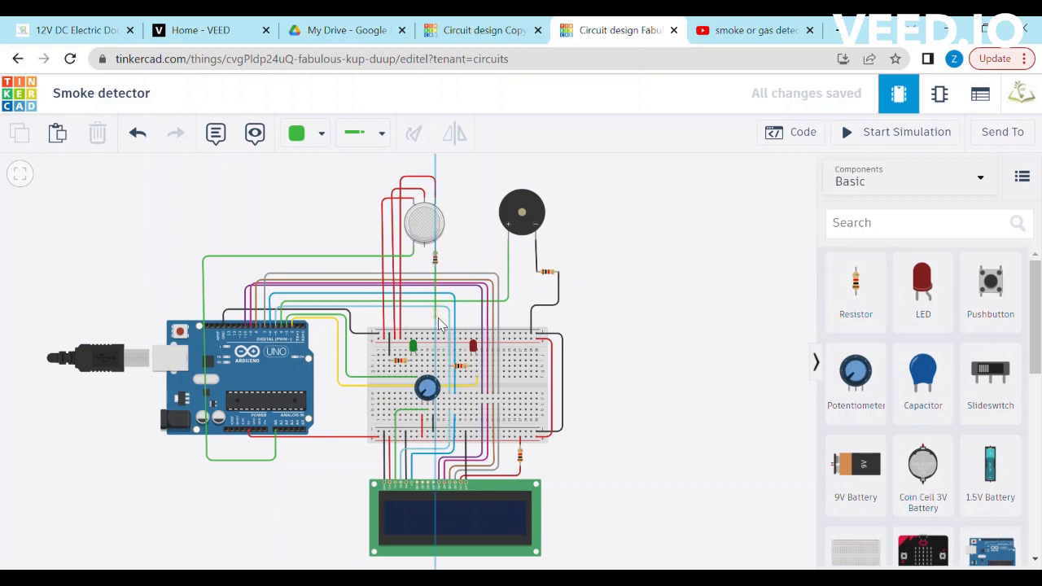
{"action": "left_click", "coordinate": [438, 333]}
{"action": "left_click", "coordinate": [436, 262]}
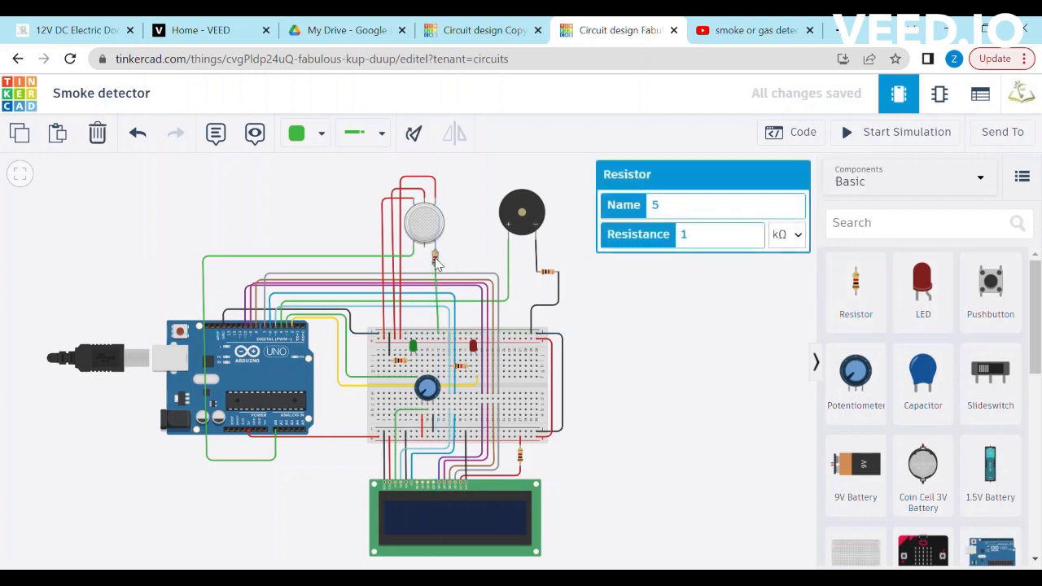
{"action": "left_click", "coordinate": [438, 332]}
{"action": "left_click", "coordinate": [298, 132]}
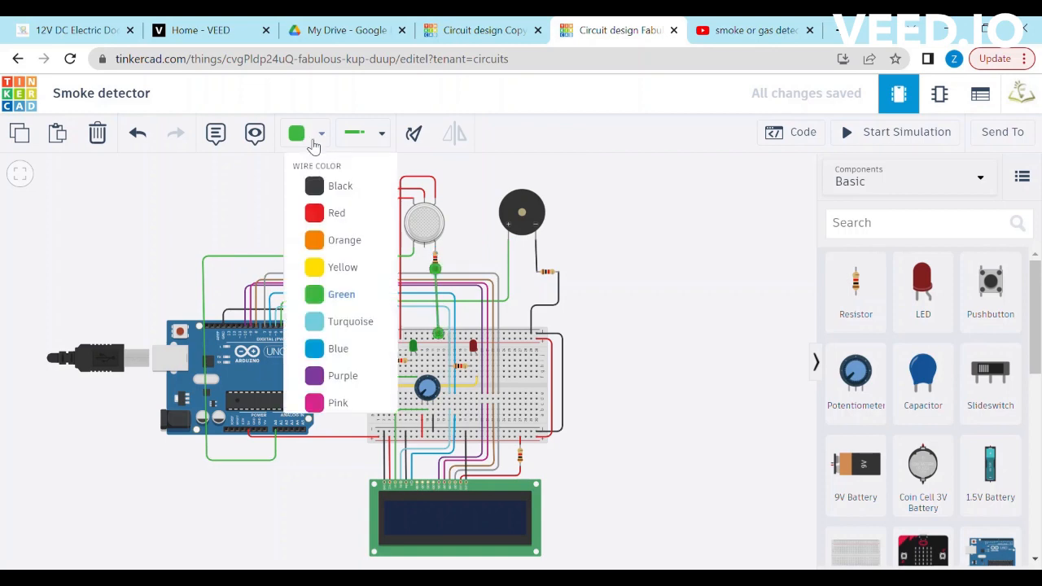
{"action": "left_click", "coordinate": [349, 188]}
{"action": "left_click", "coordinate": [635, 368]}
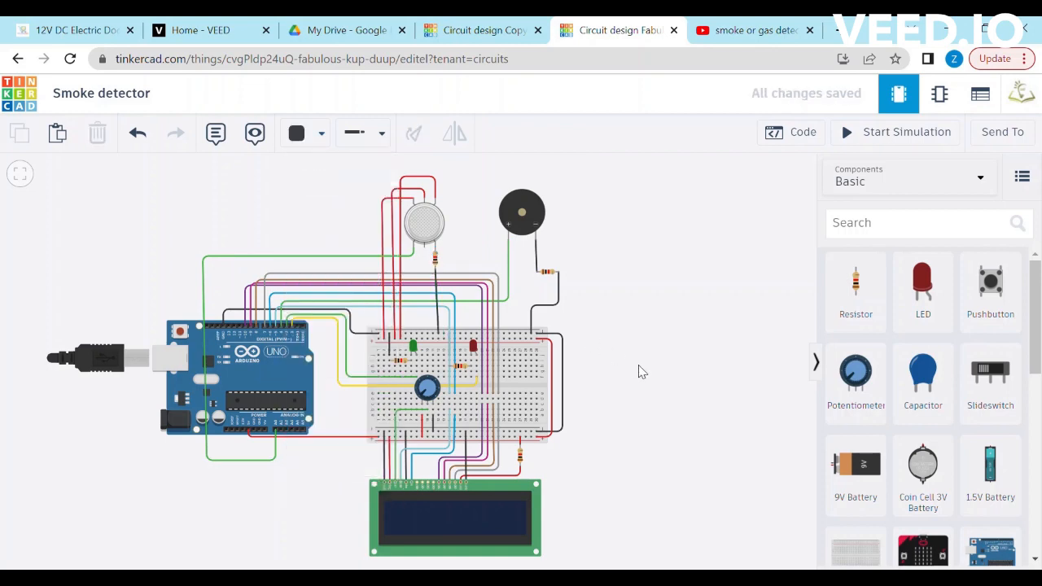
Step: Wire the gas sensor's H2 pin straight down to the breadboard's upper negative rail in black
{"action": "left_click", "coordinate": [423, 248]}
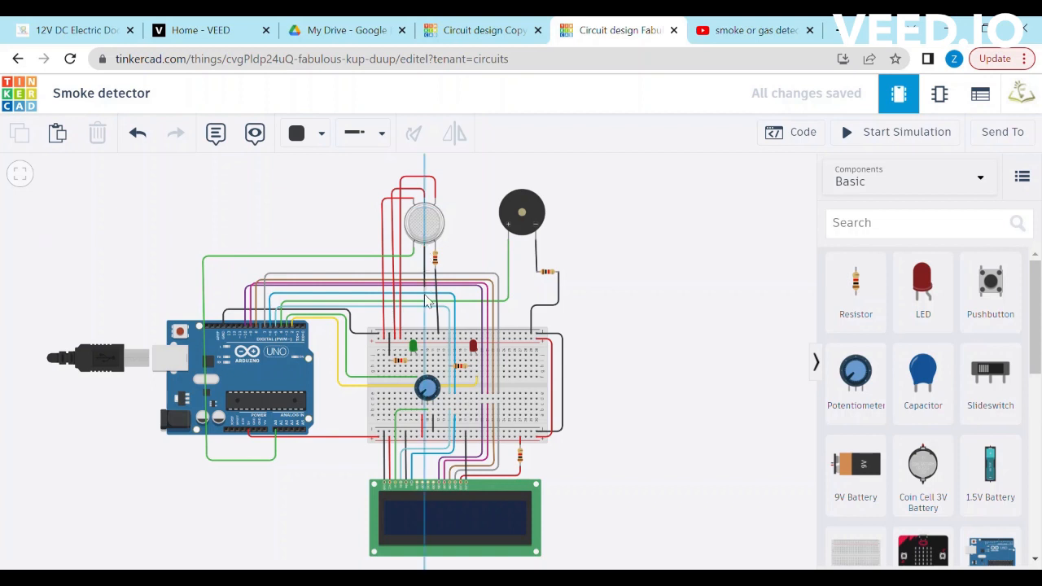
{"action": "left_click", "coordinate": [428, 338]}
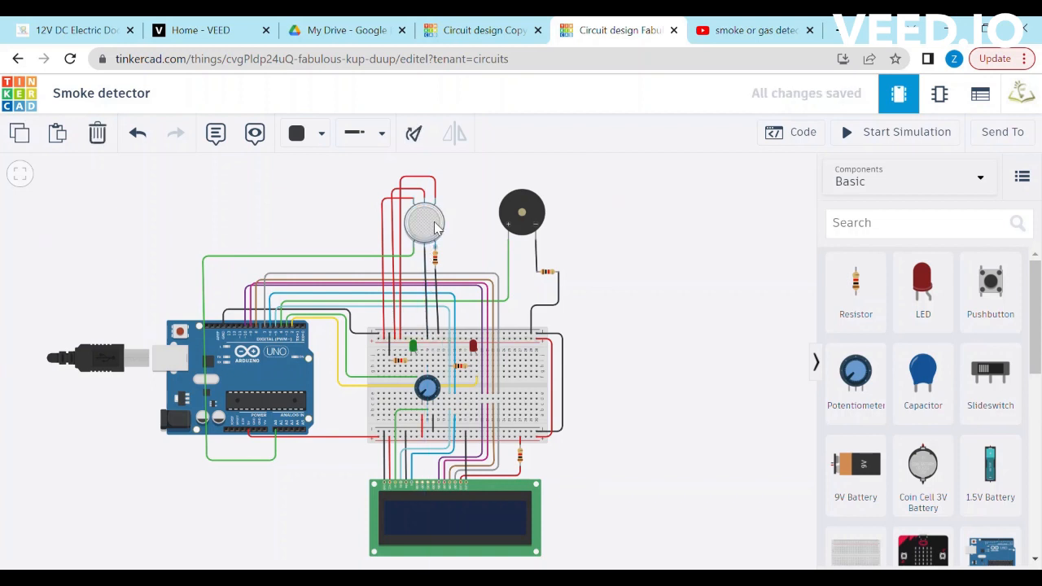
{"action": "left_click", "coordinate": [626, 364]}
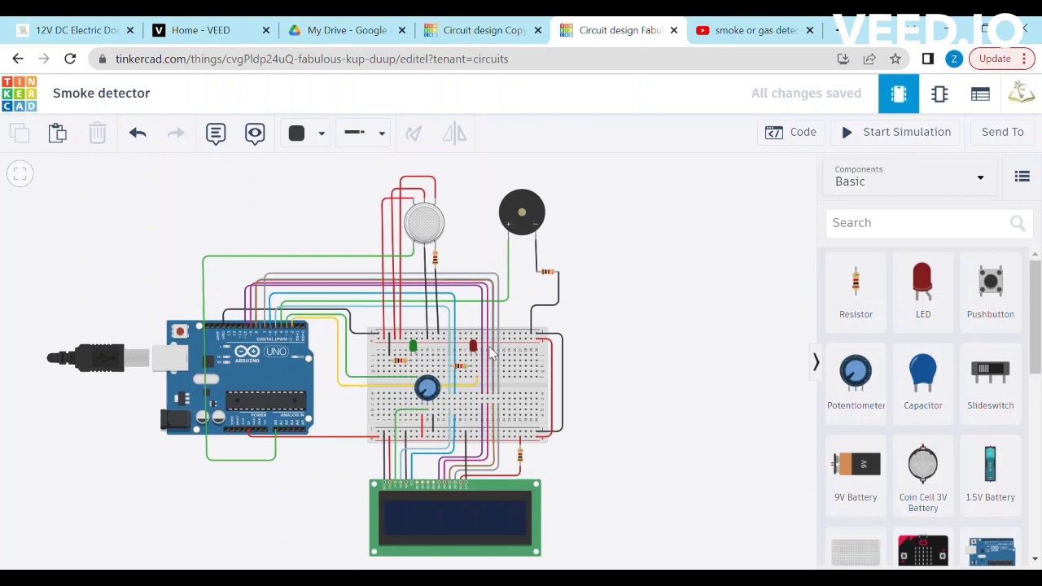
Step: Switch the Arduino code from blocks to text and replace the default sketch with the copied smoke detector code
{"action": "left_click", "coordinate": [793, 132]}
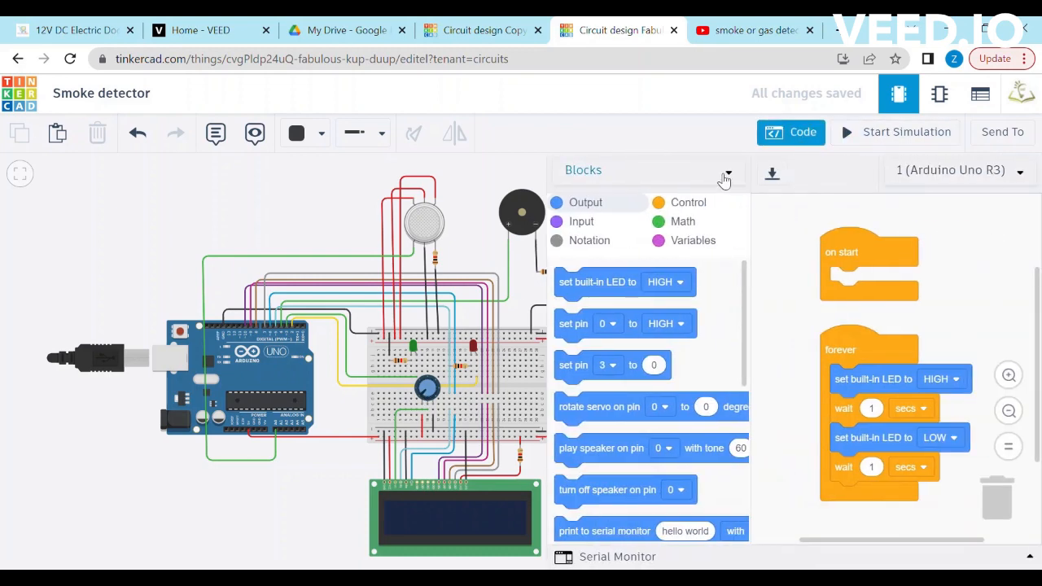
{"action": "left_click", "coordinate": [726, 175]}
{"action": "left_click", "coordinate": [618, 238]}
{"action": "left_click", "coordinate": [537, 365]}
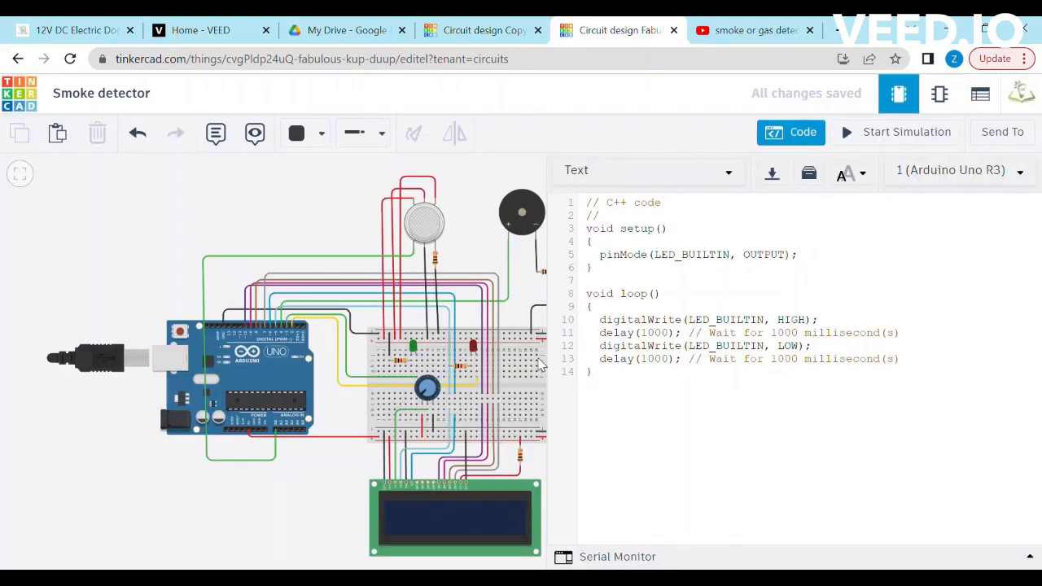
{"action": "left_click_drag", "start_coordinate": [609, 379], "coordinate": [589, 204]}
{"action": "key", "text": "ctrl+v"}
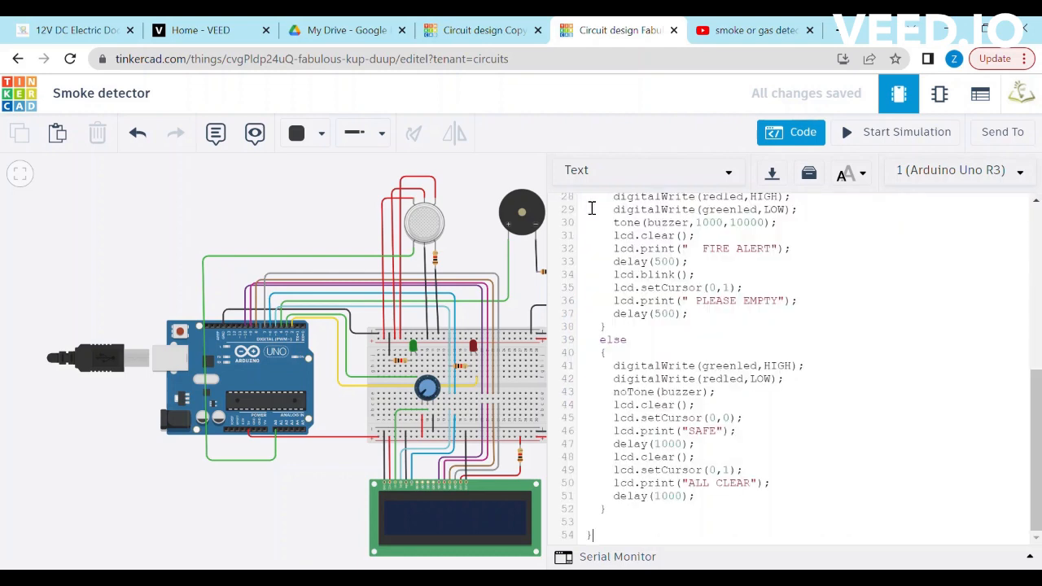
Step: Simulate the circuit and test the alarm by moving the smoke cloud away from the gas sensor and back onto it
{"action": "left_click", "coordinate": [850, 144]}
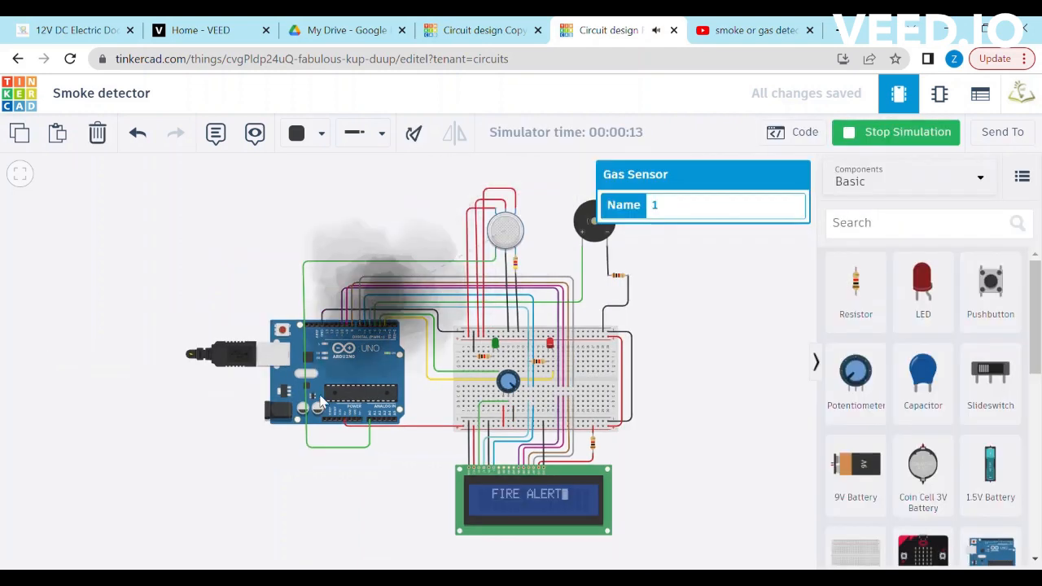
{"action": "left_click_drag", "start_coordinate": [371, 277], "coordinate": [285, 458]}
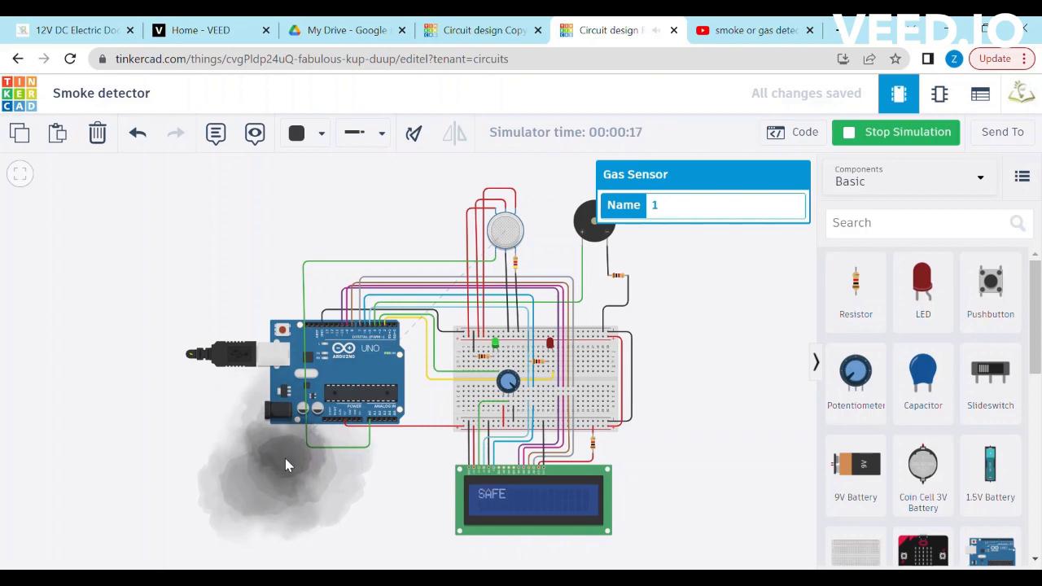
{"action": "left_click_drag", "start_coordinate": [285, 459], "coordinate": [503, 238]}
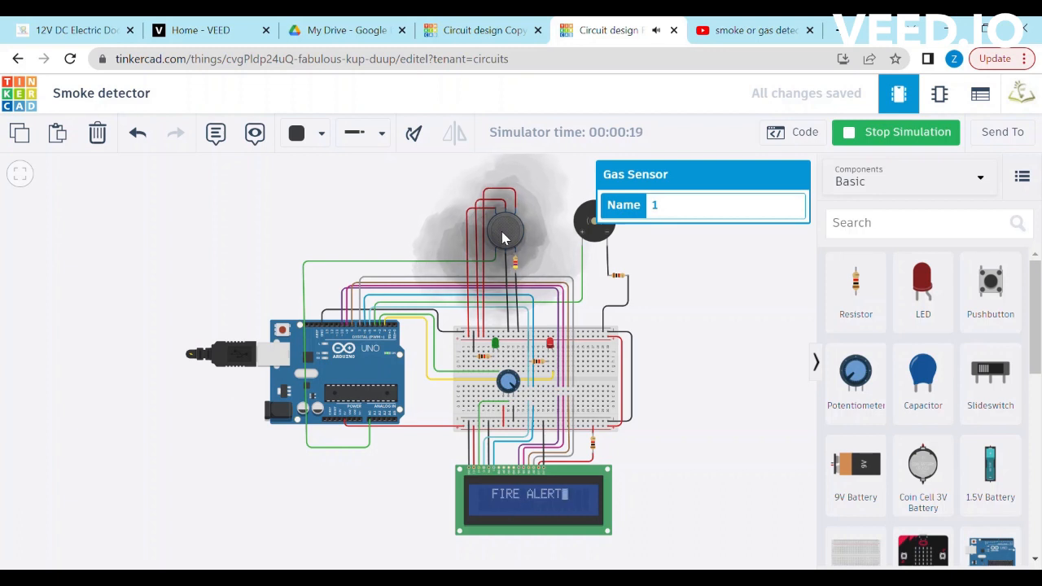